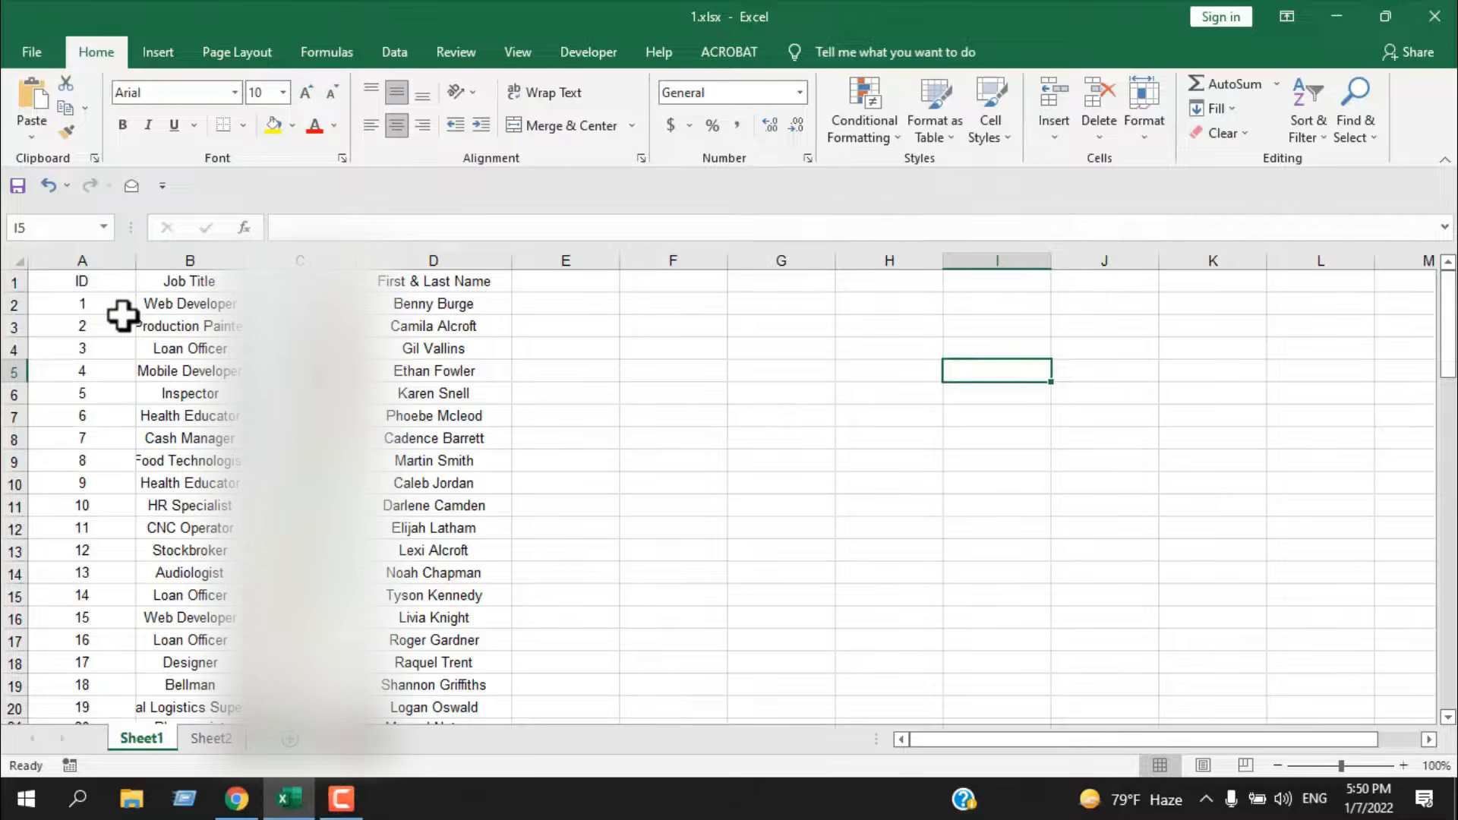
Review the employee dataset in Sheet1 from the header row down to the last record and back
{"action": "left_click", "coordinate": [120, 317]}
{"action": "left_click", "coordinate": [68, 278]}
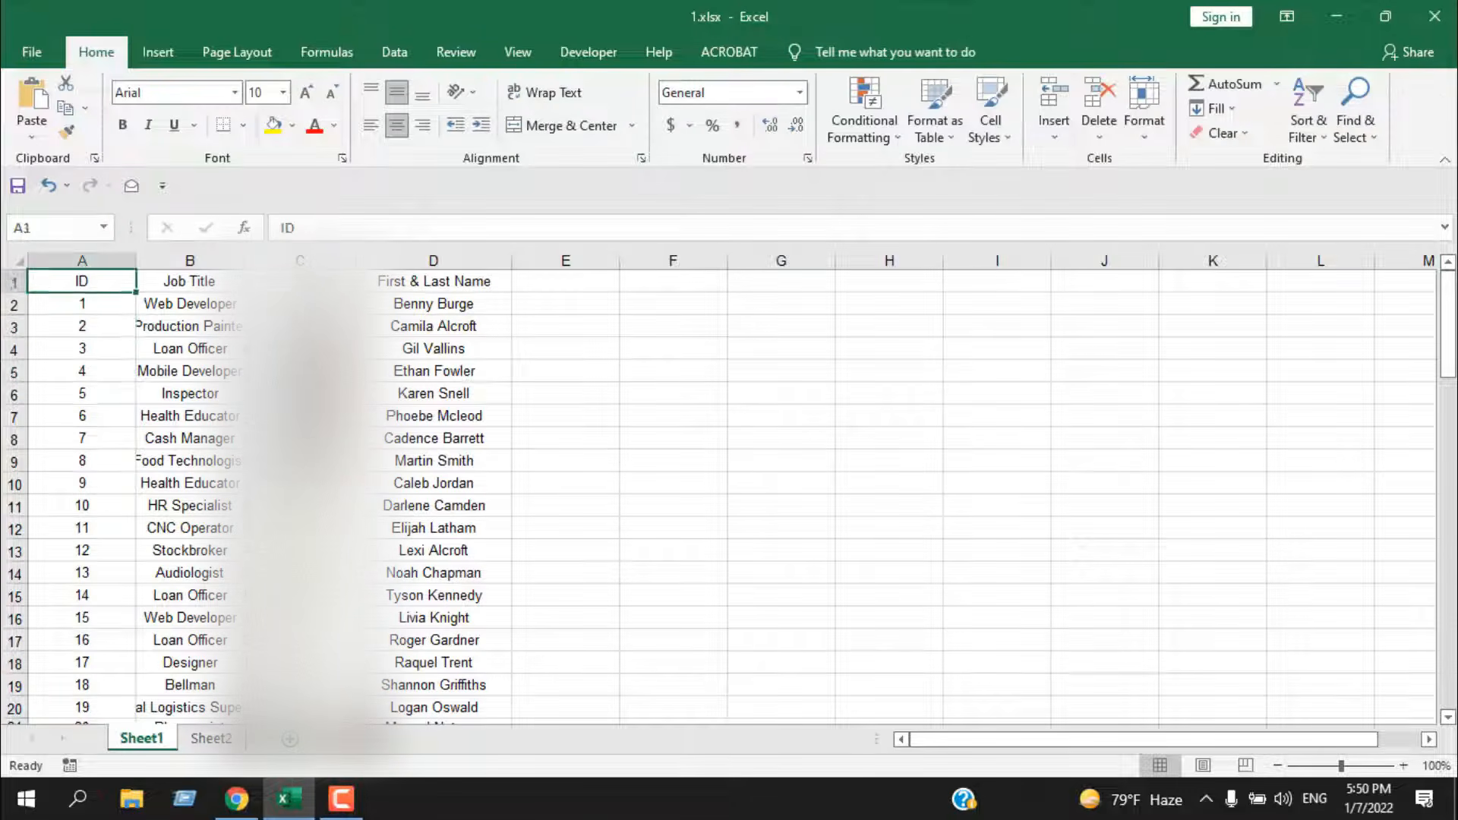
{"action": "scroll", "coordinate": [729, 493], "scroll_direction": "down", "scroll_amount": 11}
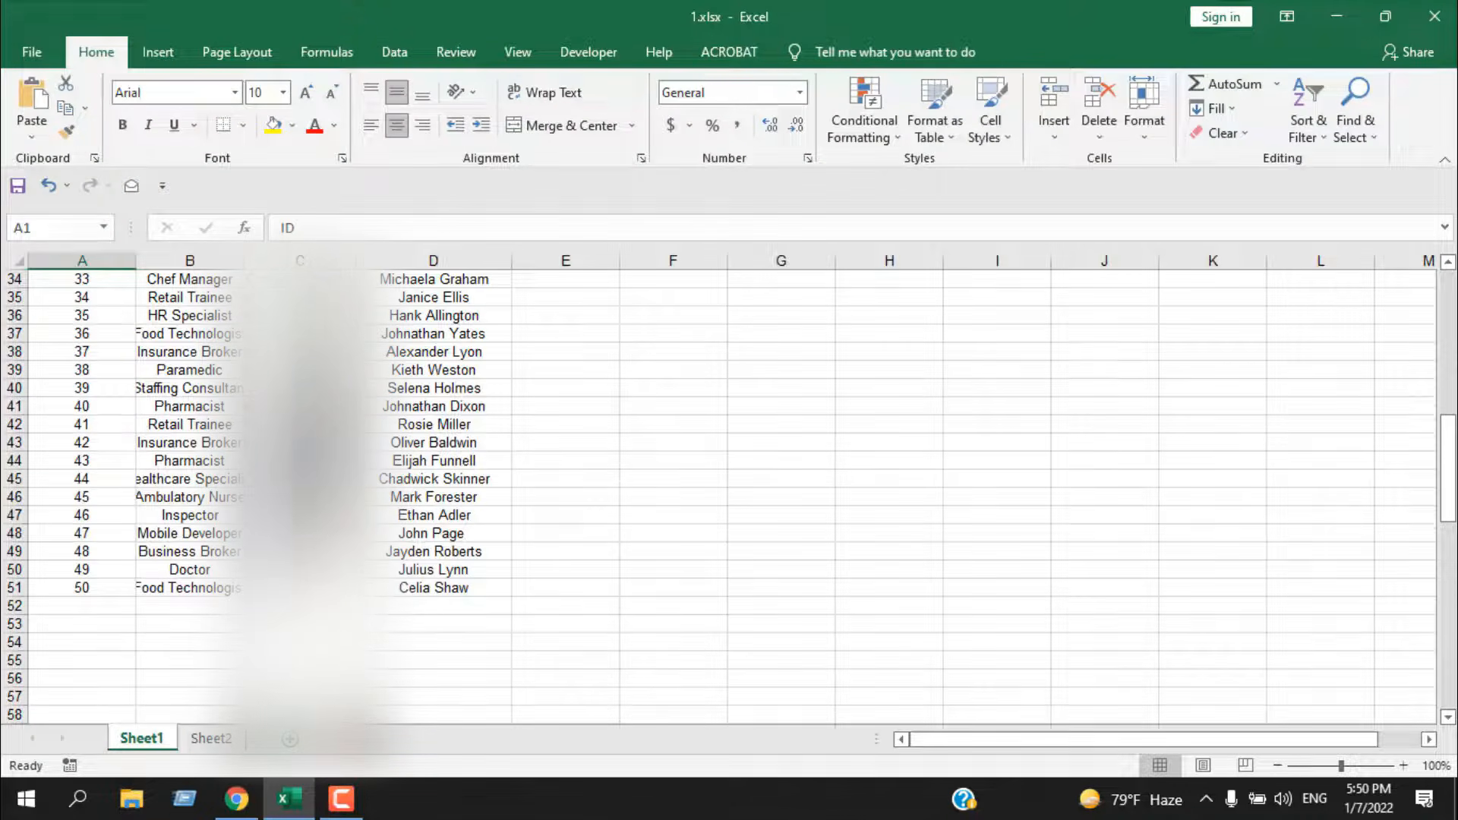
{"action": "left_click", "coordinate": [432, 587]}
{"action": "scroll", "coordinate": [91, 319], "scroll_direction": "up", "scroll_amount": 11}
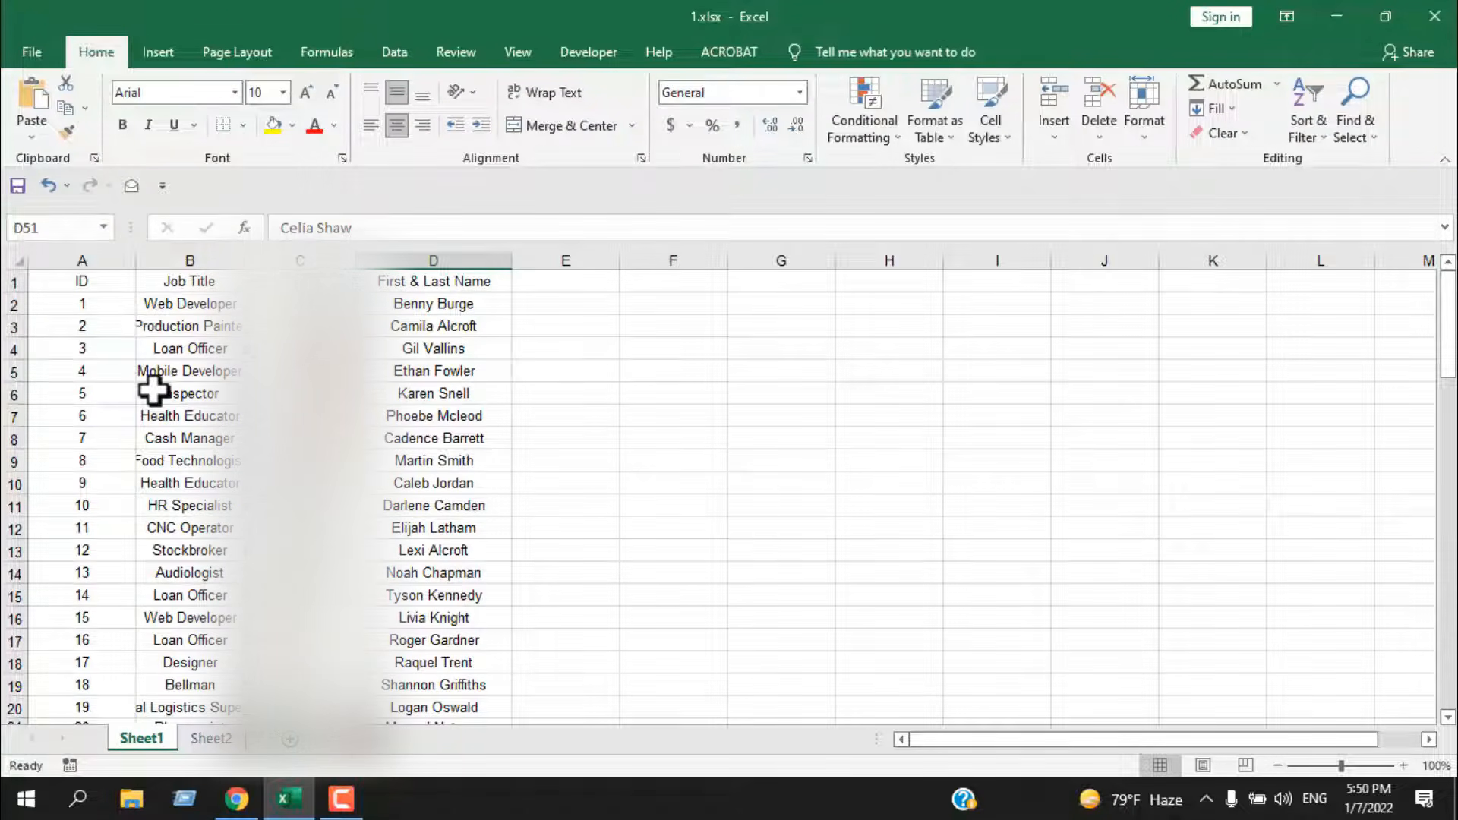
{"action": "left_click", "coordinate": [300, 438]}
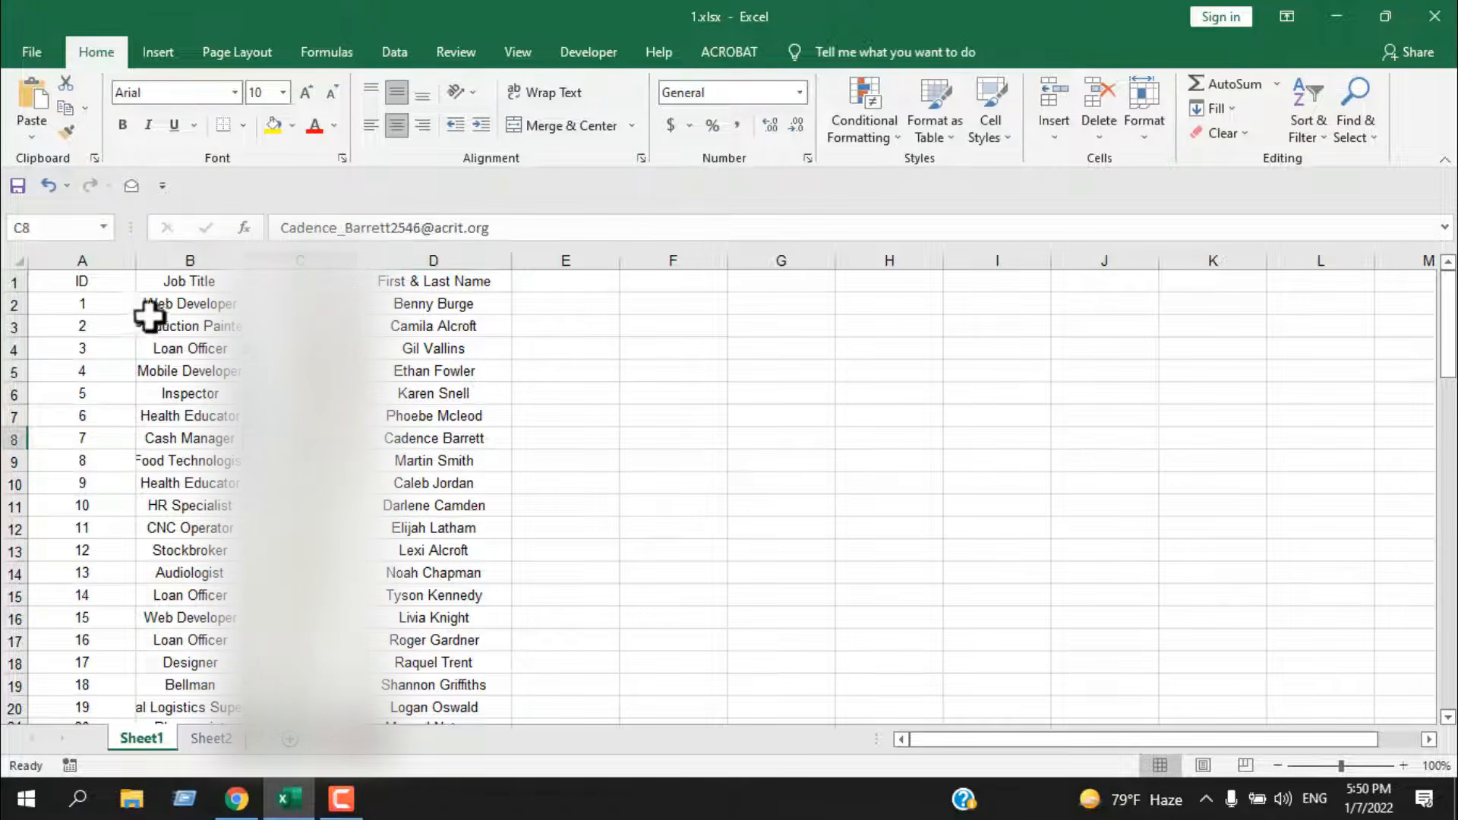
{"action": "scroll", "coordinate": [121, 555], "scroll_direction": "down", "scroll_amount": 7}
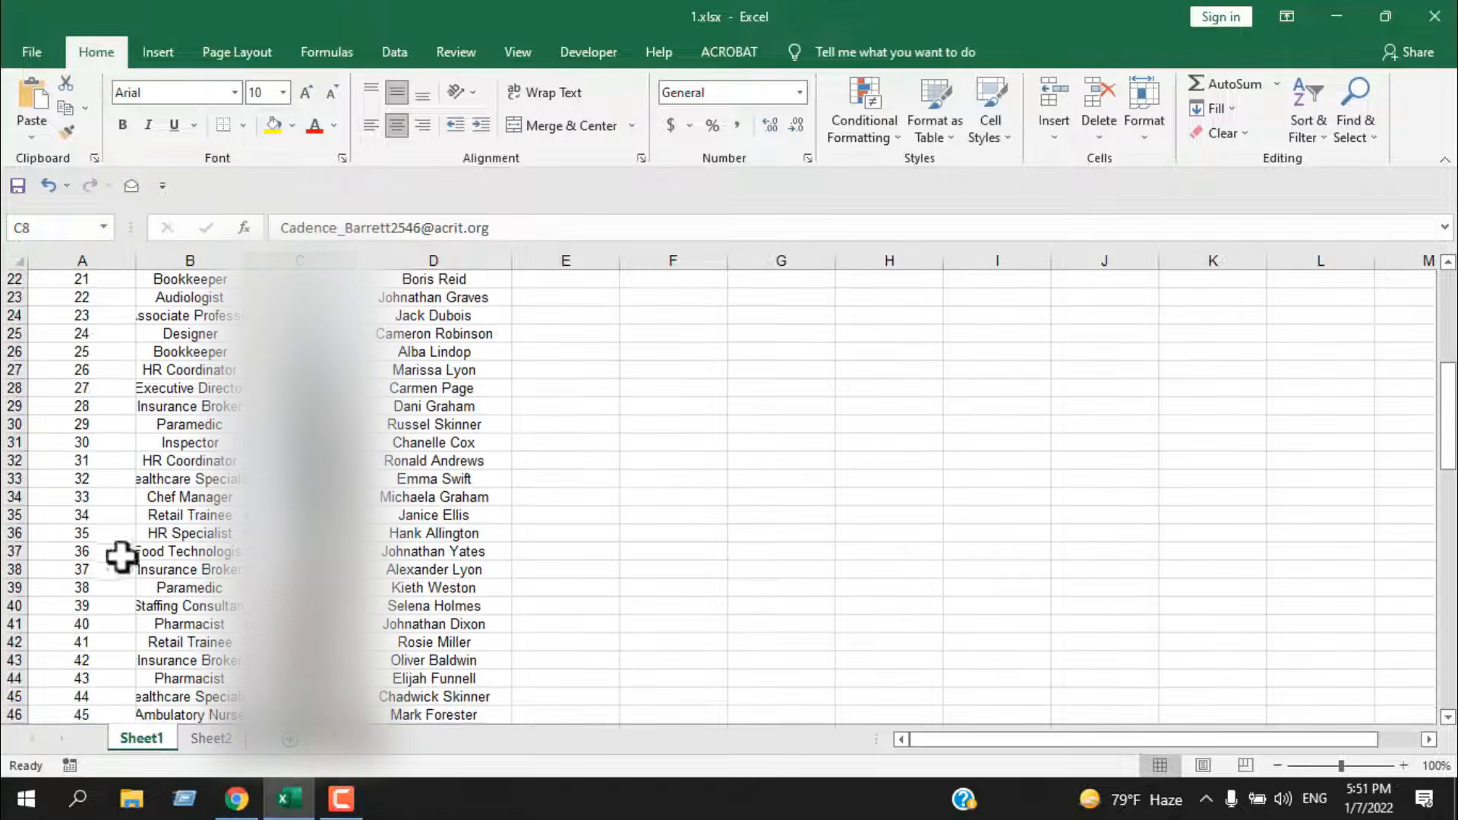
{"action": "scroll", "coordinate": [371, 665], "scroll_direction": "up", "scroll_amount": 7}
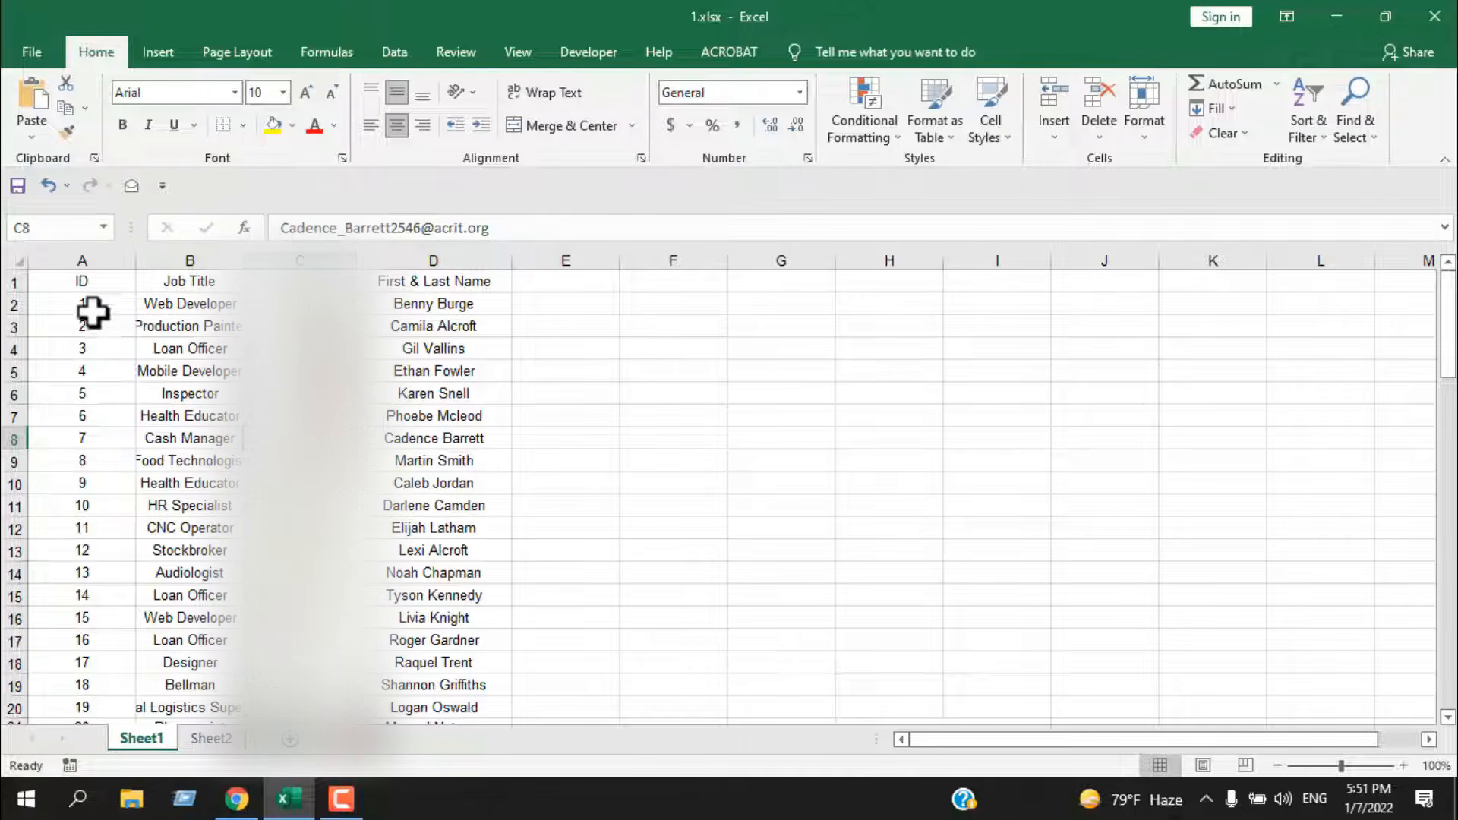
Convert the range A1:D51 into a table, keeping the first row as headers
{"action": "left_click_drag", "start_coordinate": [57, 287], "coordinate": [407, 660]}
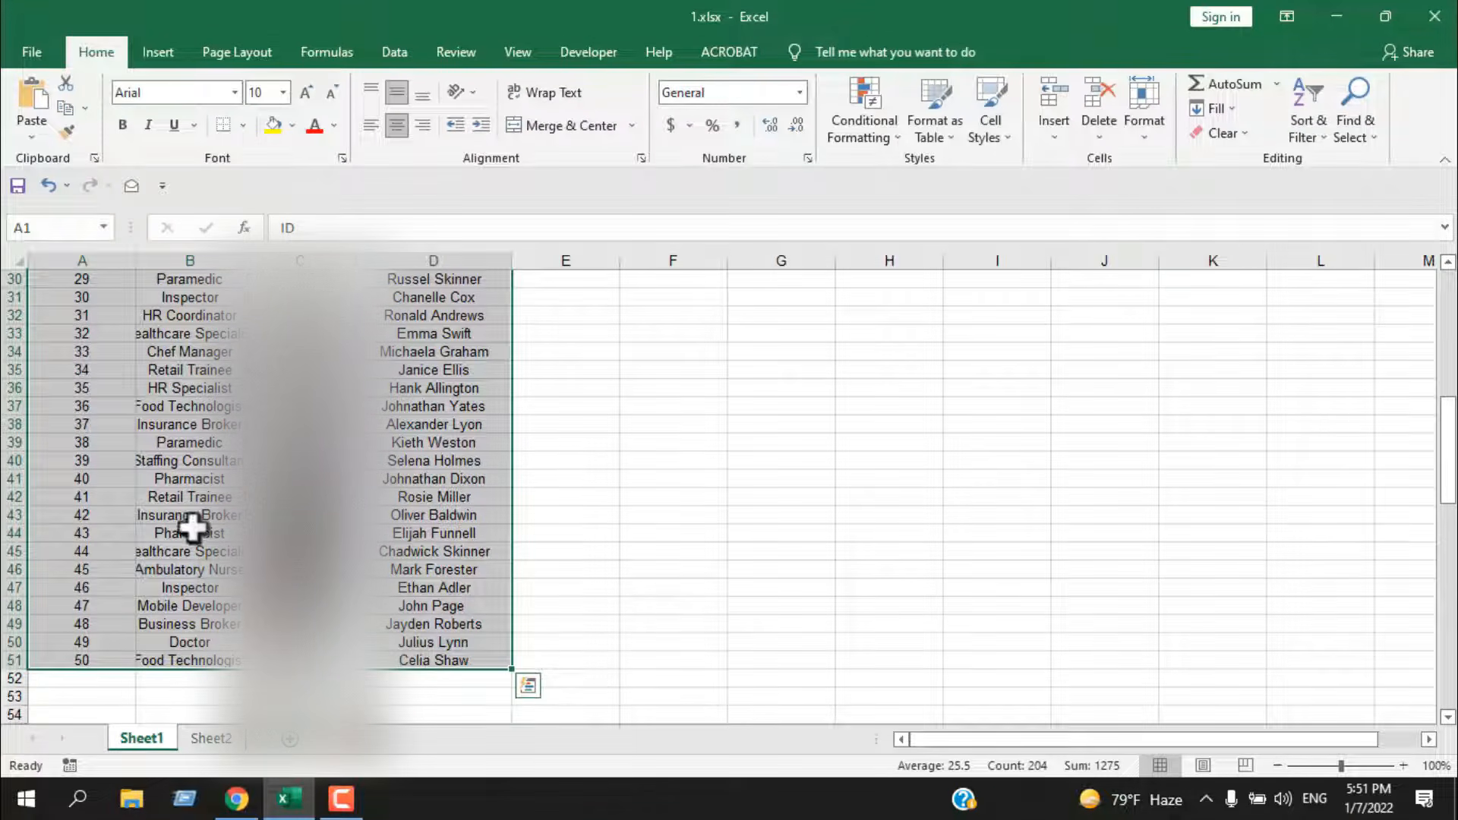
{"action": "left_click", "coordinate": [170, 63]}
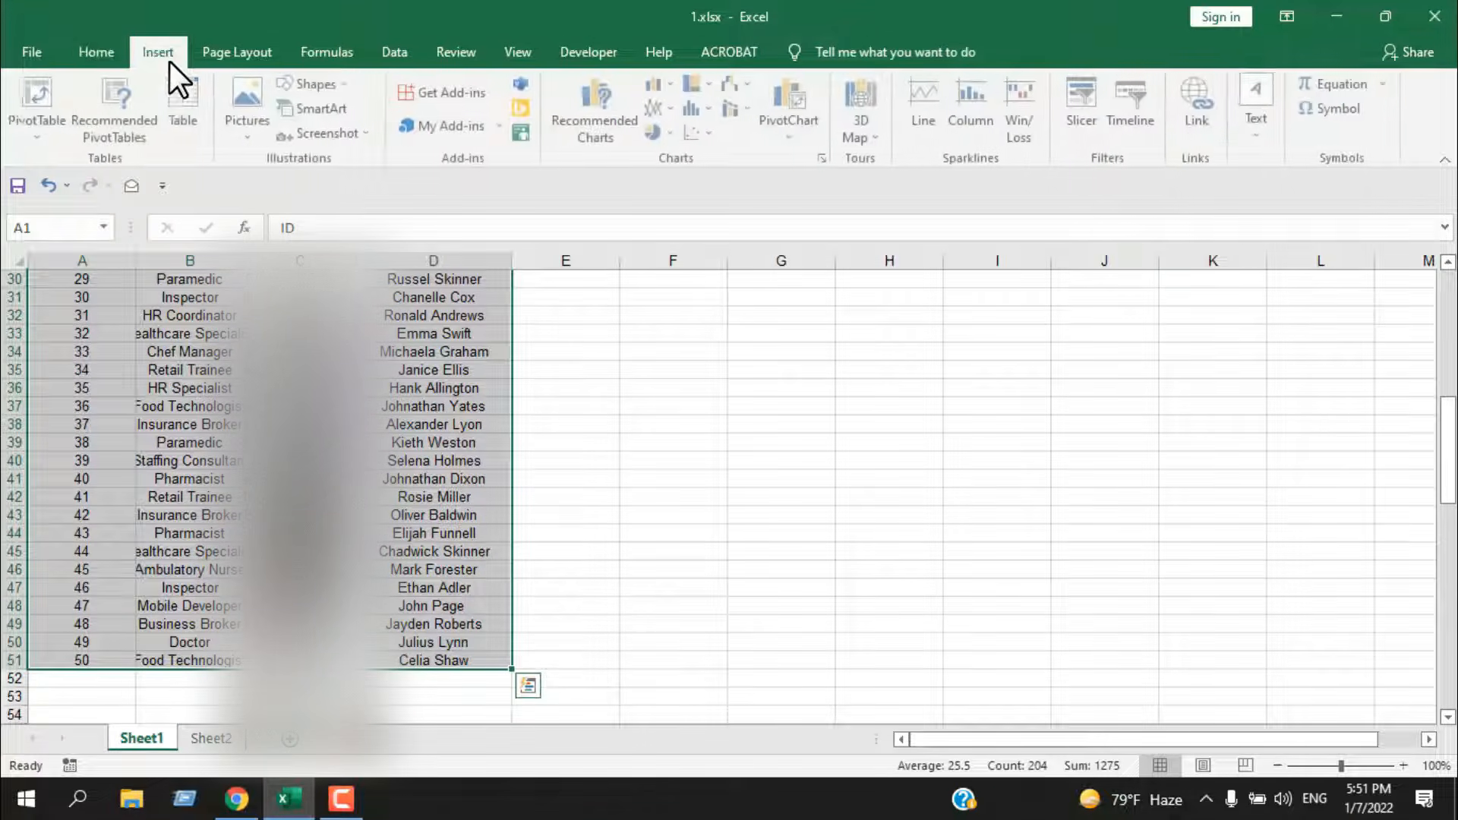
{"action": "left_click", "coordinate": [192, 124]}
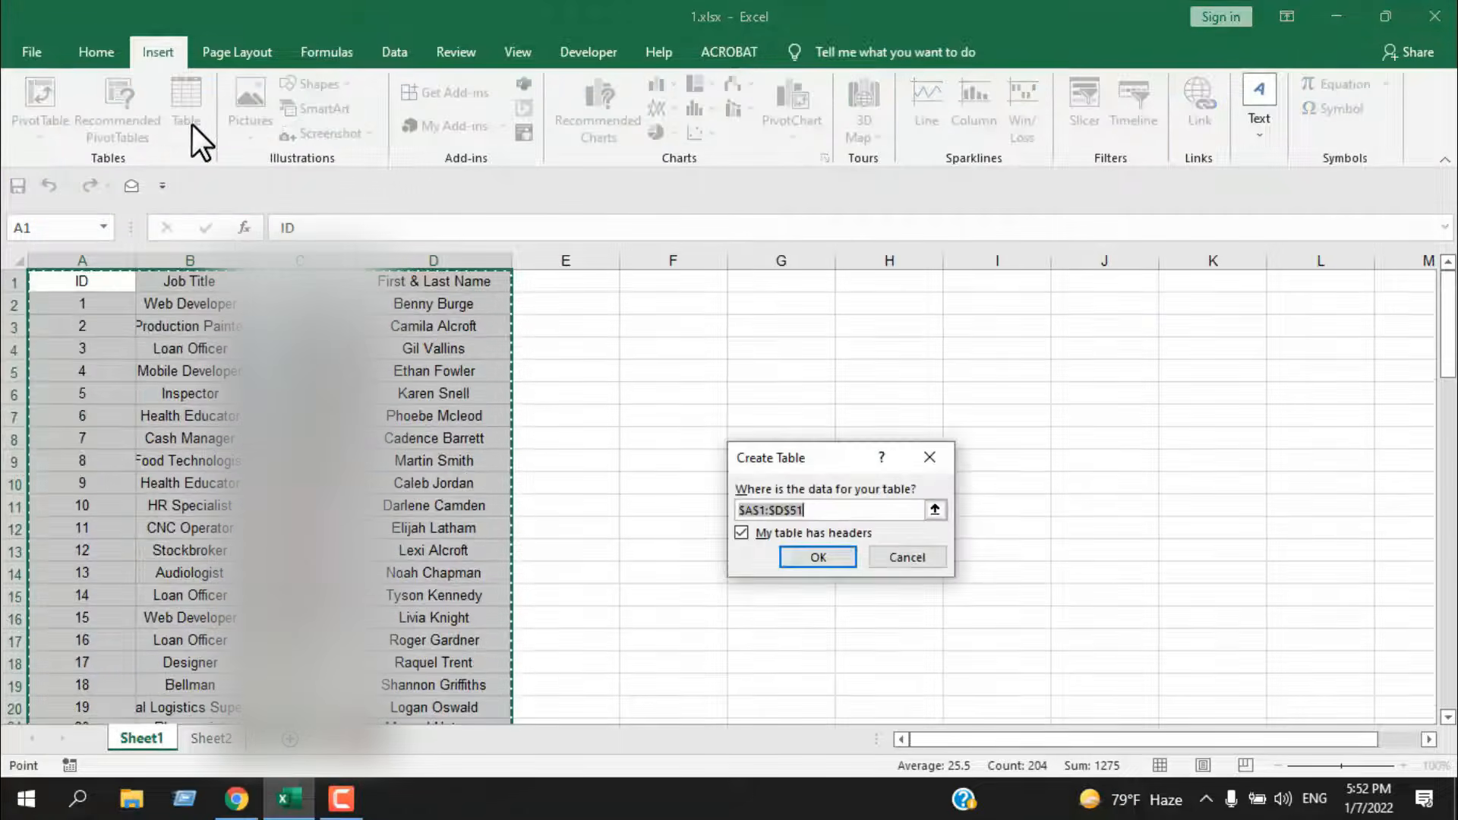
{"action": "left_click_drag", "start_coordinate": [822, 468], "coordinate": [697, 352]}
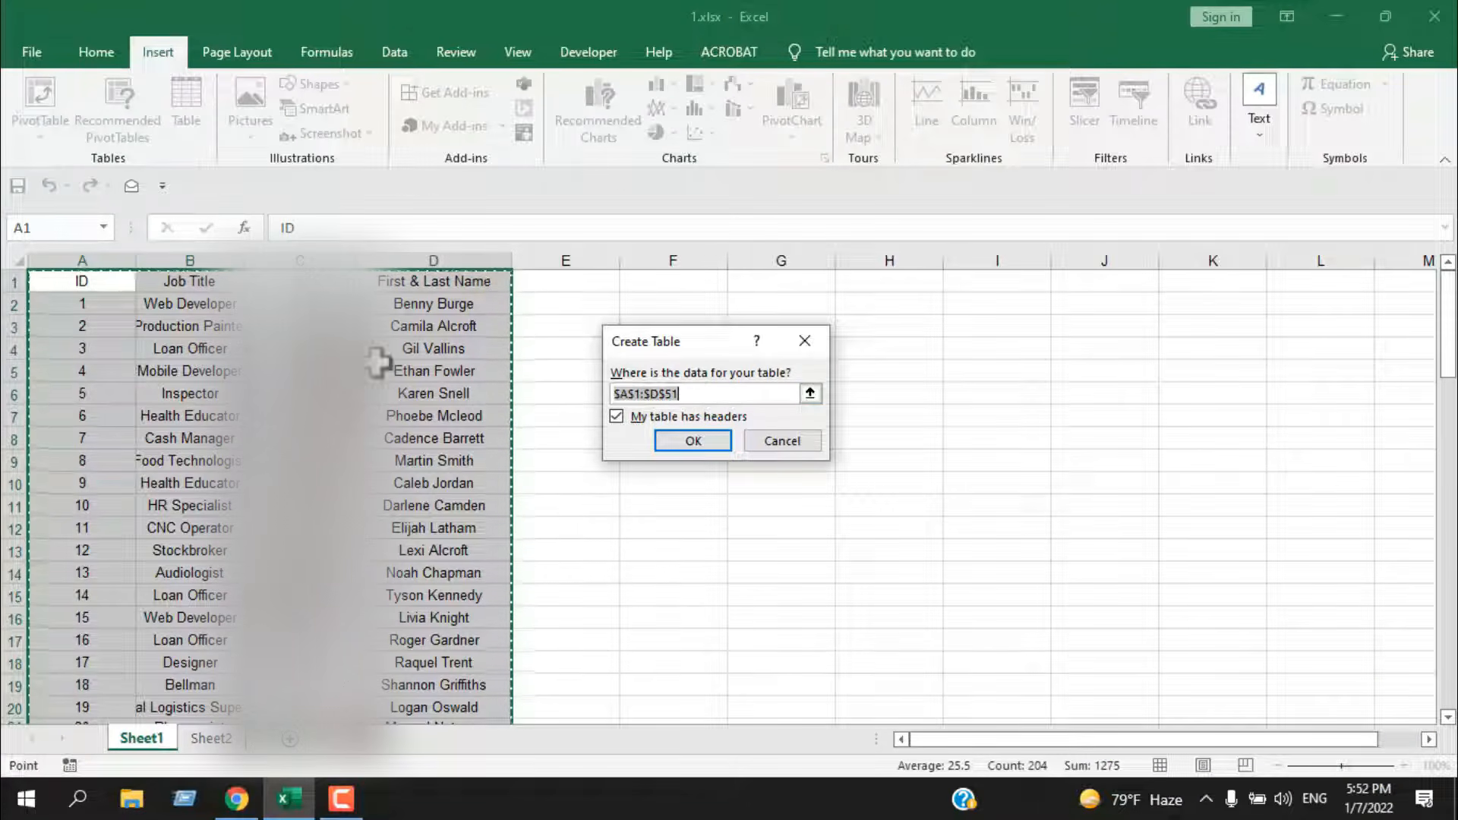
{"action": "left_click_drag", "start_coordinate": [1448, 326], "coordinate": [1448, 455]}
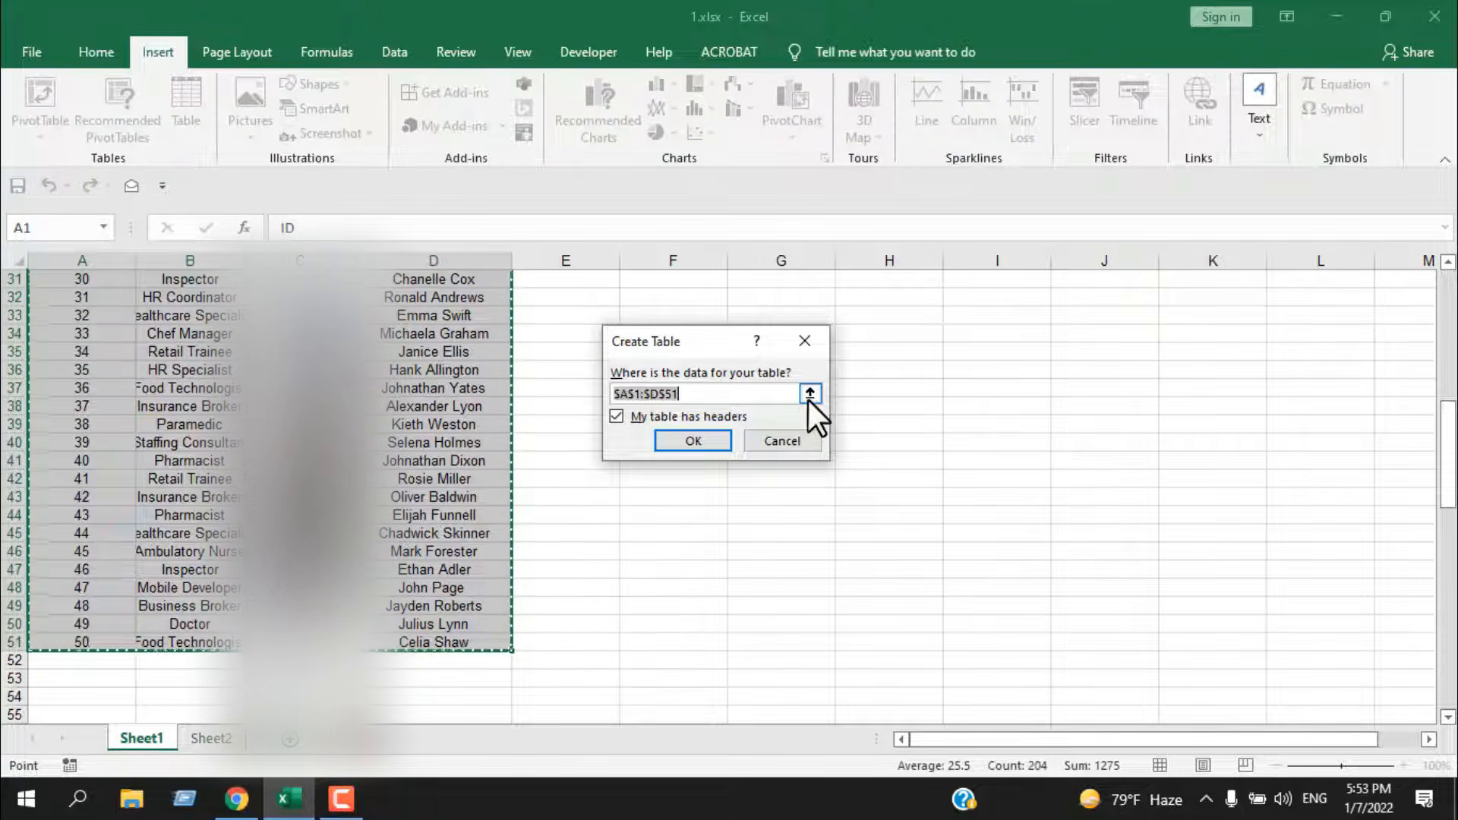
{"action": "left_click", "coordinate": [810, 393]}
{"action": "left_click", "coordinate": [810, 376]}
{"action": "left_click_drag", "start_coordinate": [1447, 463], "coordinate": [1447, 330]}
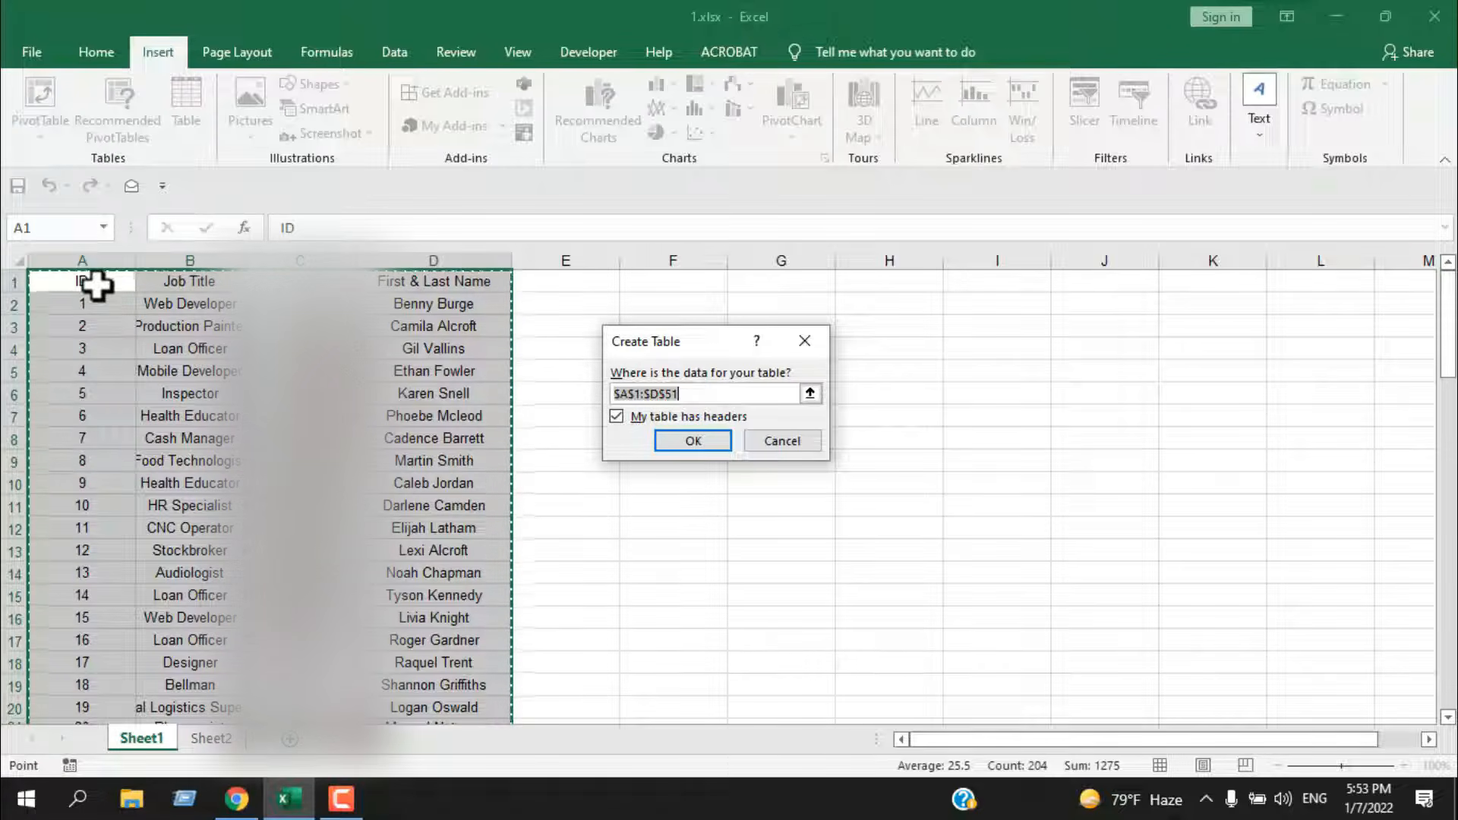
{"action": "left_click", "coordinate": [614, 416]}
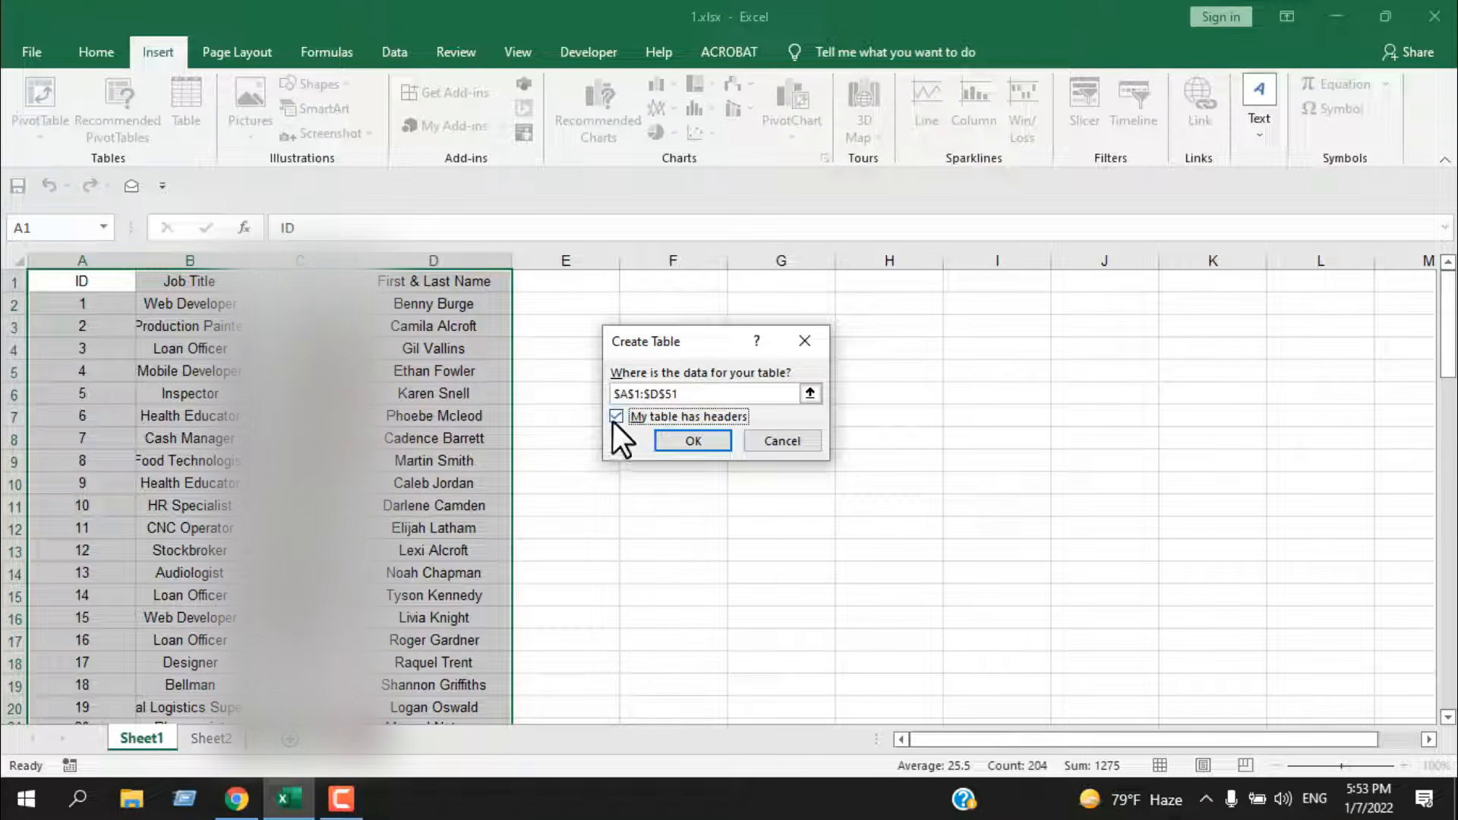
{"action": "left_click", "coordinate": [681, 446]}
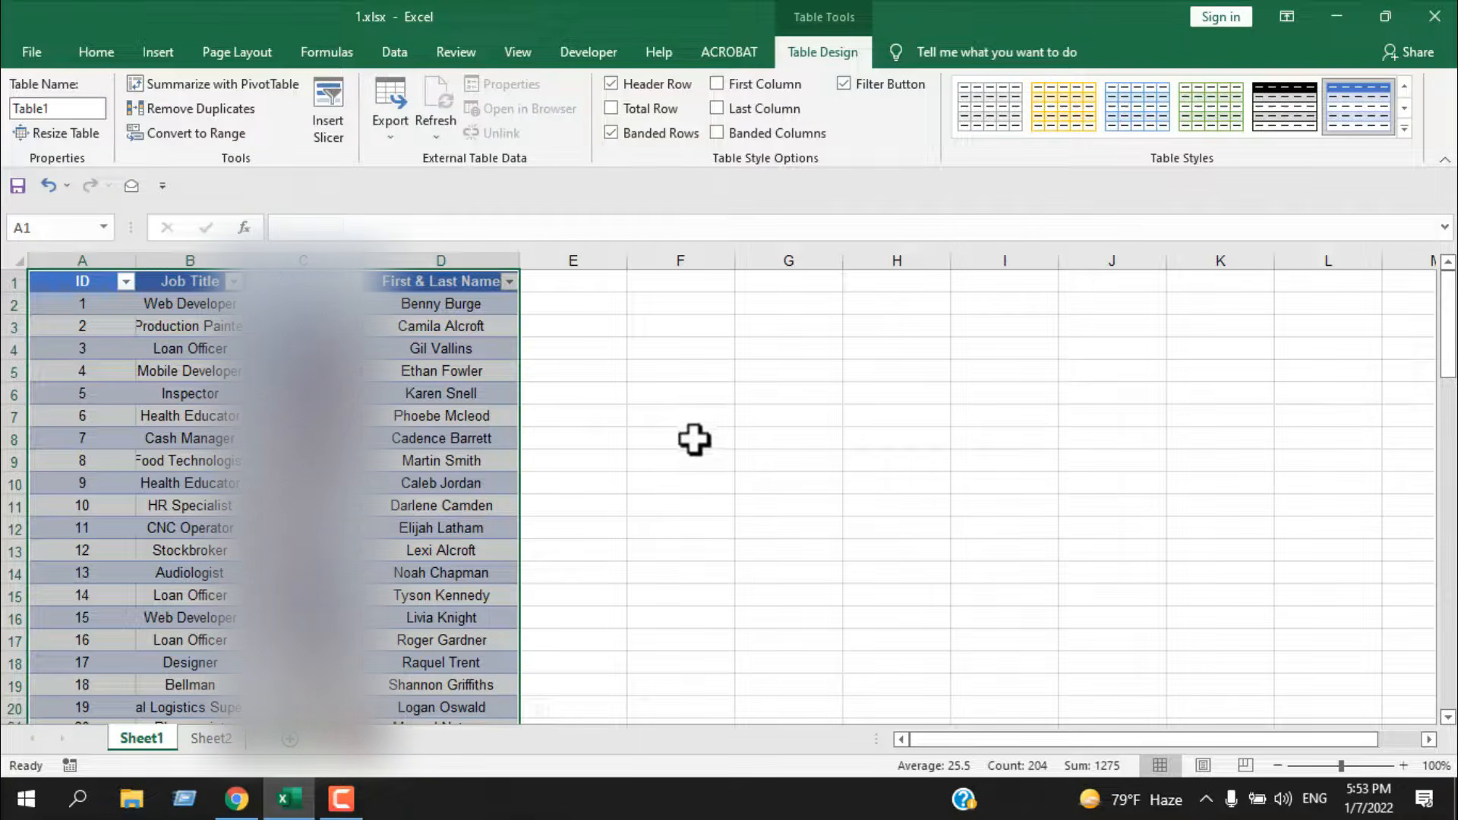
Rename the table as Employee
{"action": "scroll", "coordinate": [729, 493], "scroll_direction": "down", "scroll_amount": 10}
{"action": "scroll", "coordinate": [728, 493], "scroll_direction": "up", "scroll_amount": 10}
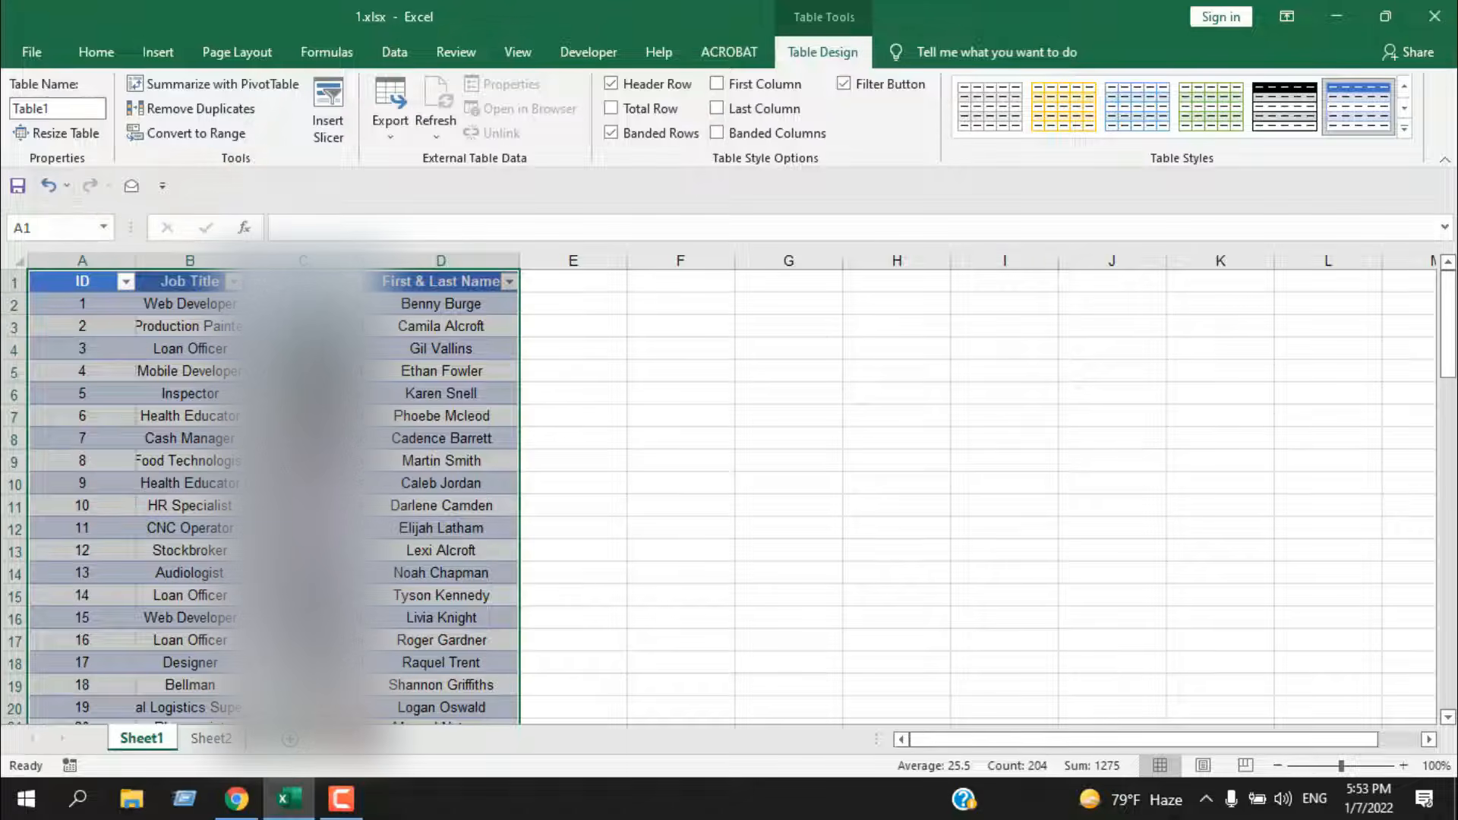
{"action": "left_click", "coordinate": [64, 114]}
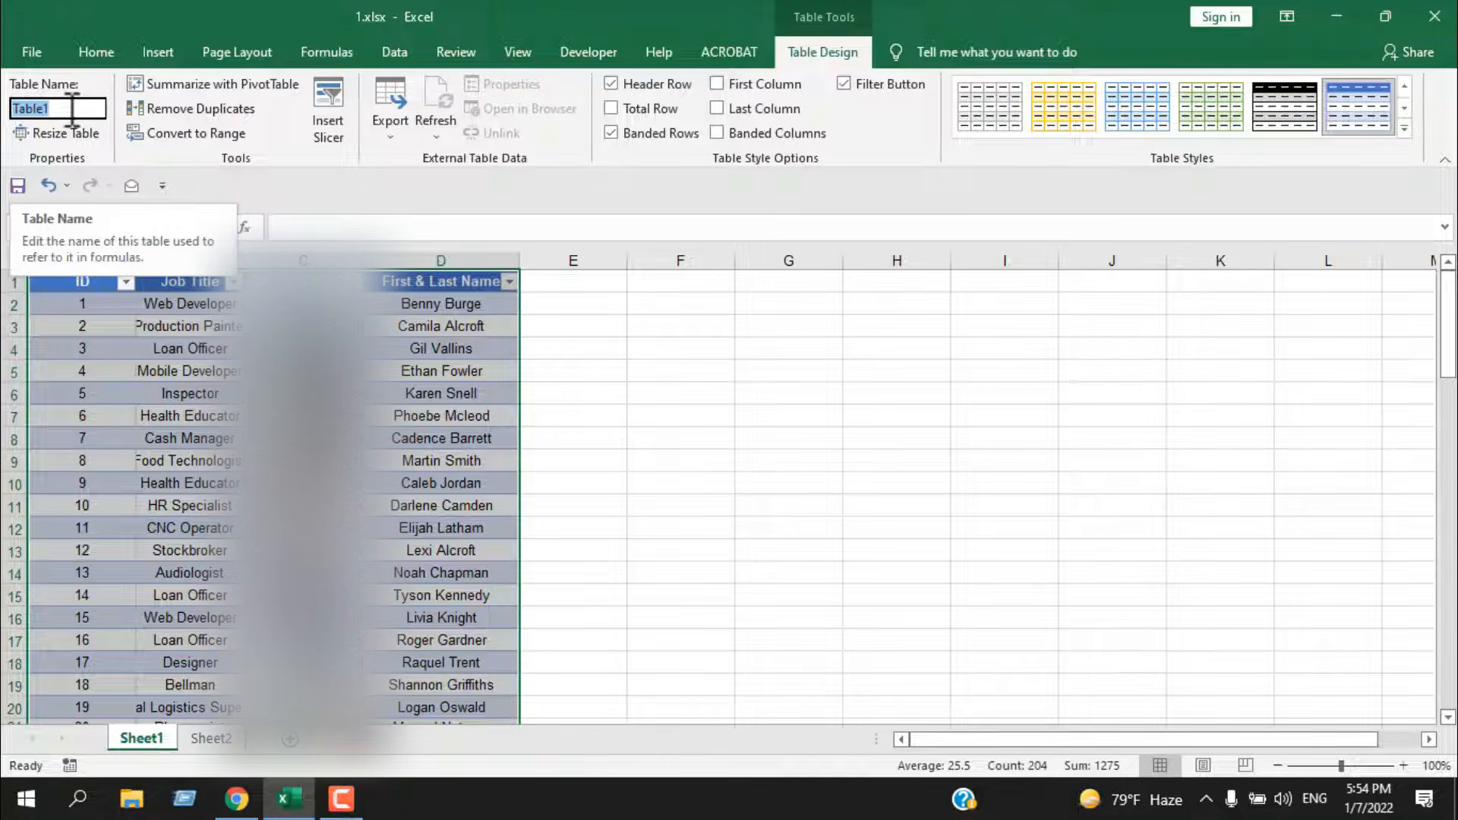
{"action": "type", "text": "E"}
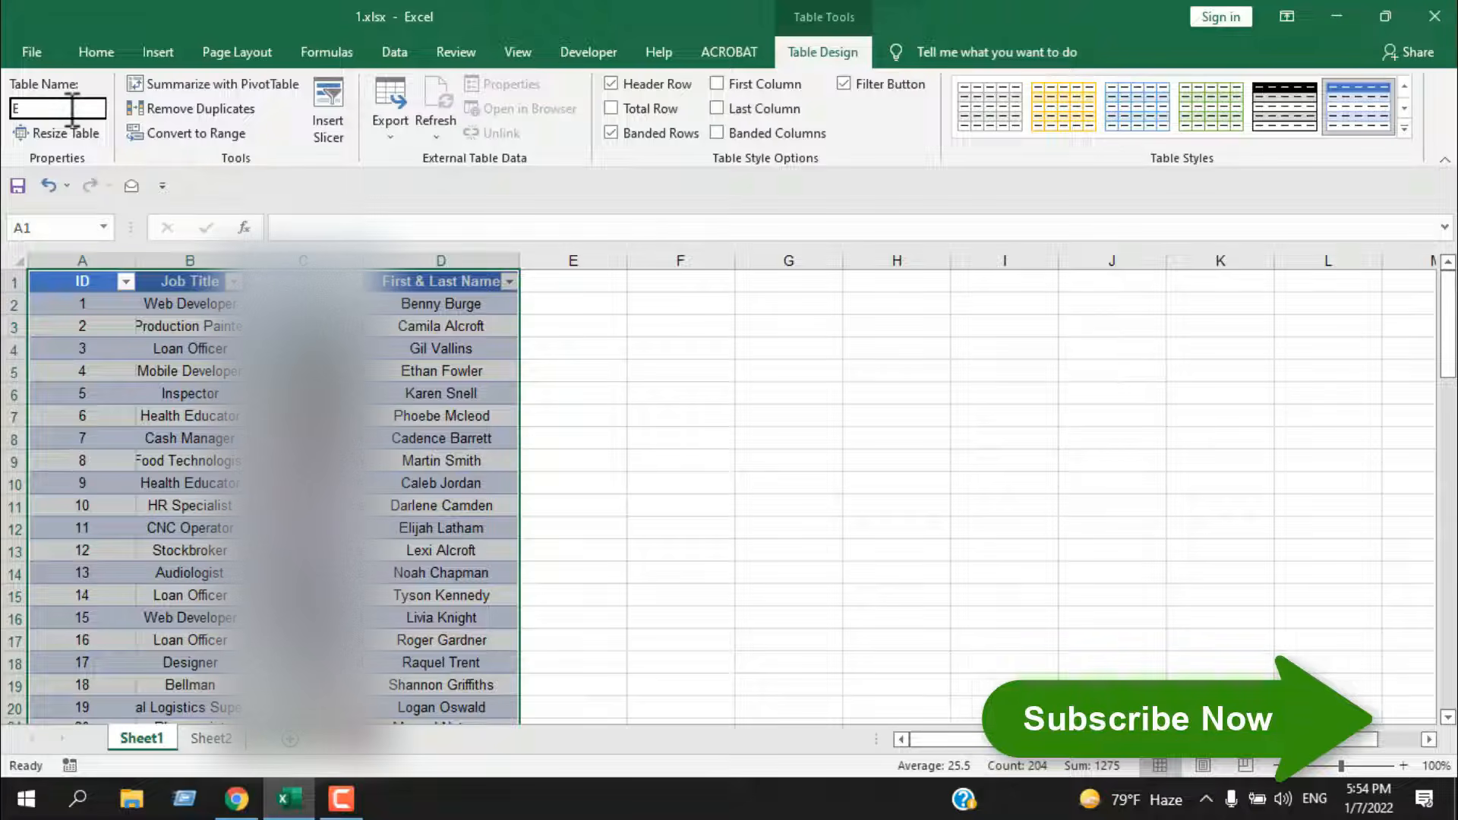
{"action": "type", "text": "mploy"}
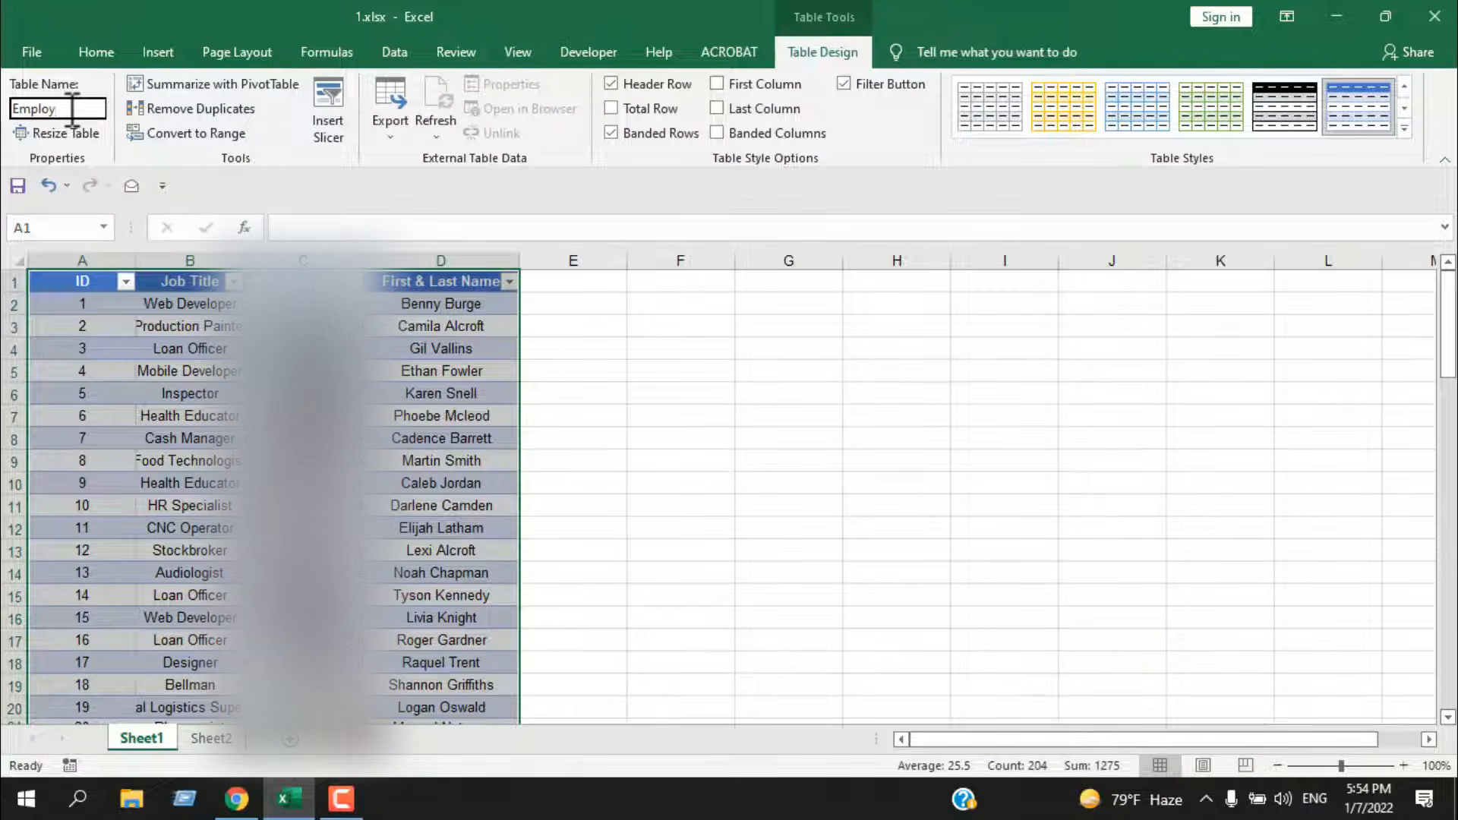
{"action": "type", "text": "ee"}
{"action": "key", "text": "Return"}
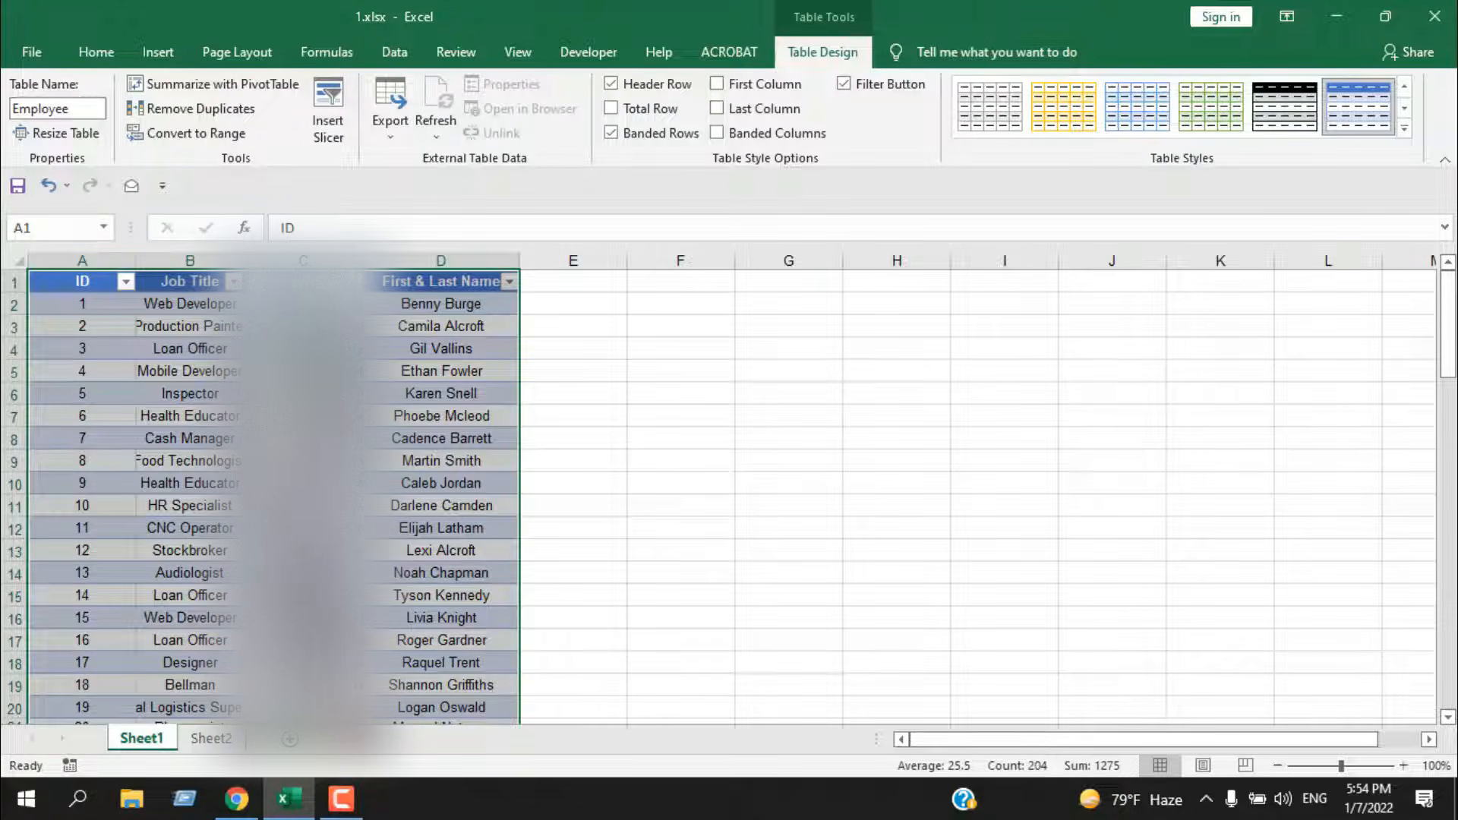
Apply the Blue, Table Style Medium 9 style to the table and widen columns B, C and D to fit their contents
{"action": "left_click", "coordinate": [1400, 129]}
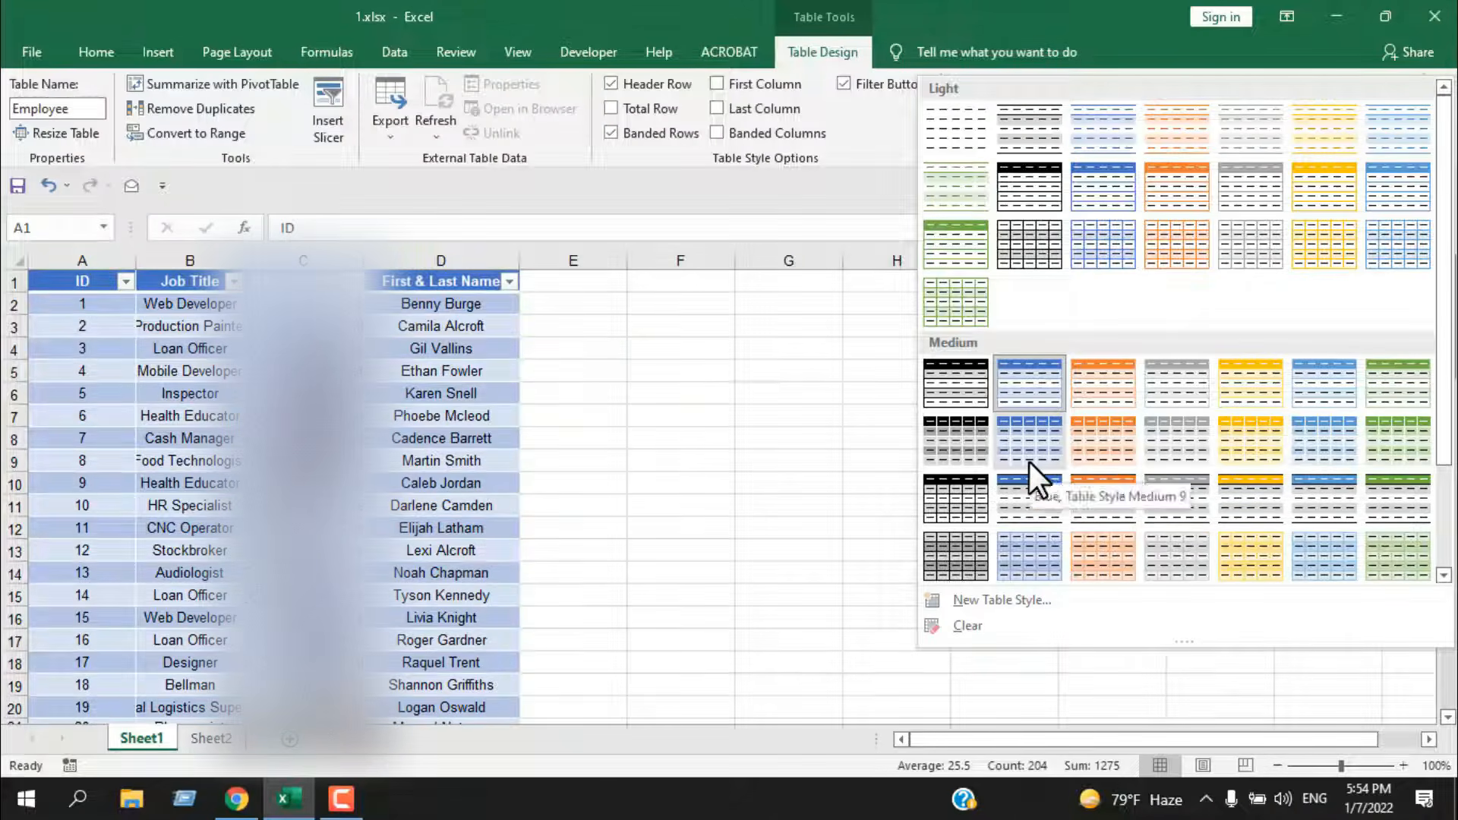
{"action": "left_click", "coordinate": [1028, 462]}
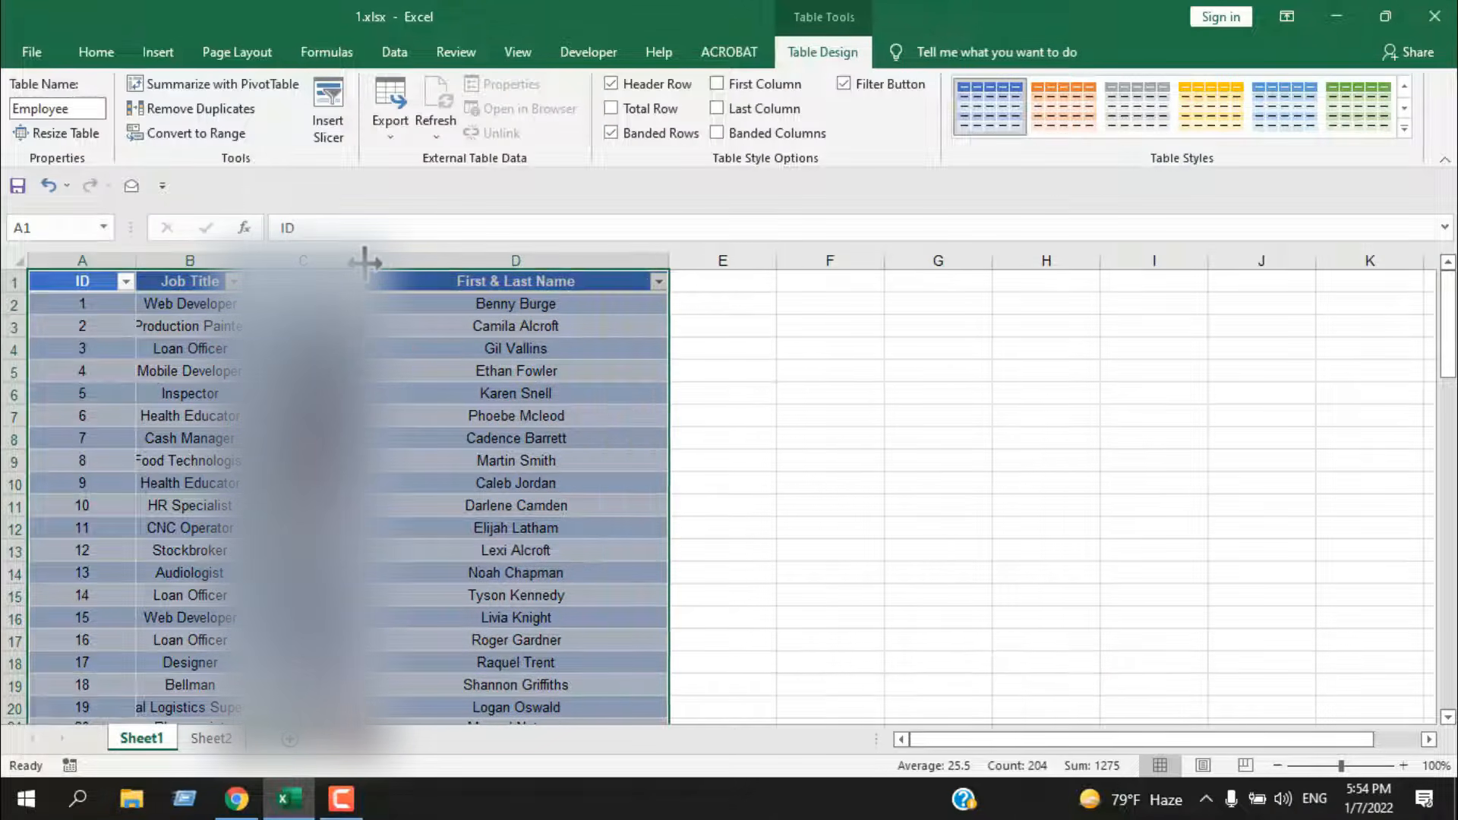
{"action": "left_click_drag", "start_coordinate": [365, 262], "coordinate": [523, 260]}
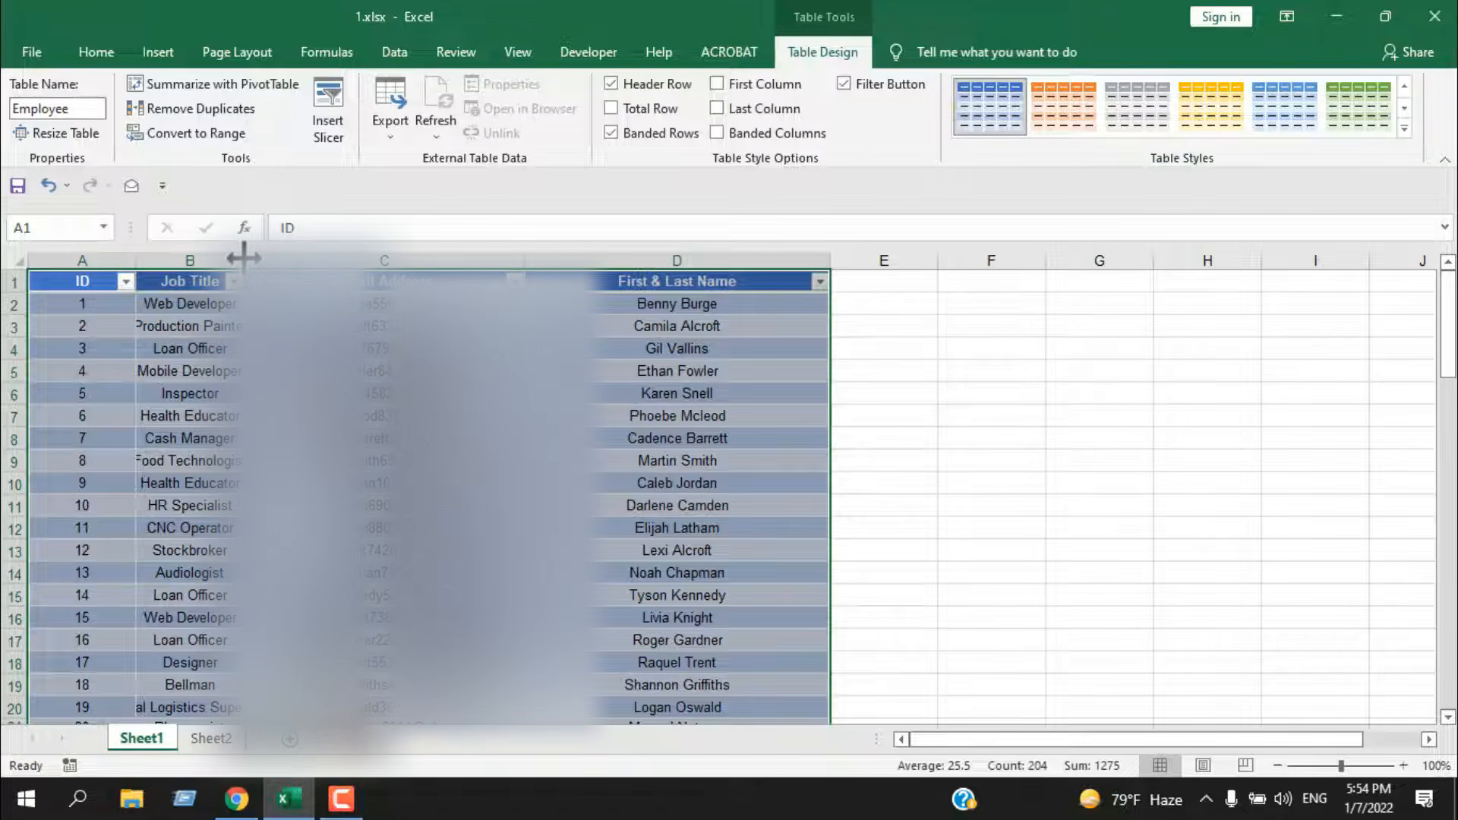
{"action": "left_click_drag", "start_coordinate": [243, 259], "coordinate": [338, 260]}
Try shrinking the table's range from its last cell, and extend it back to end at D51
{"action": "scroll", "coordinate": [1063, 425], "scroll_direction": "down", "scroll_amount": 14}
{"action": "left_click", "coordinate": [895, 498]}
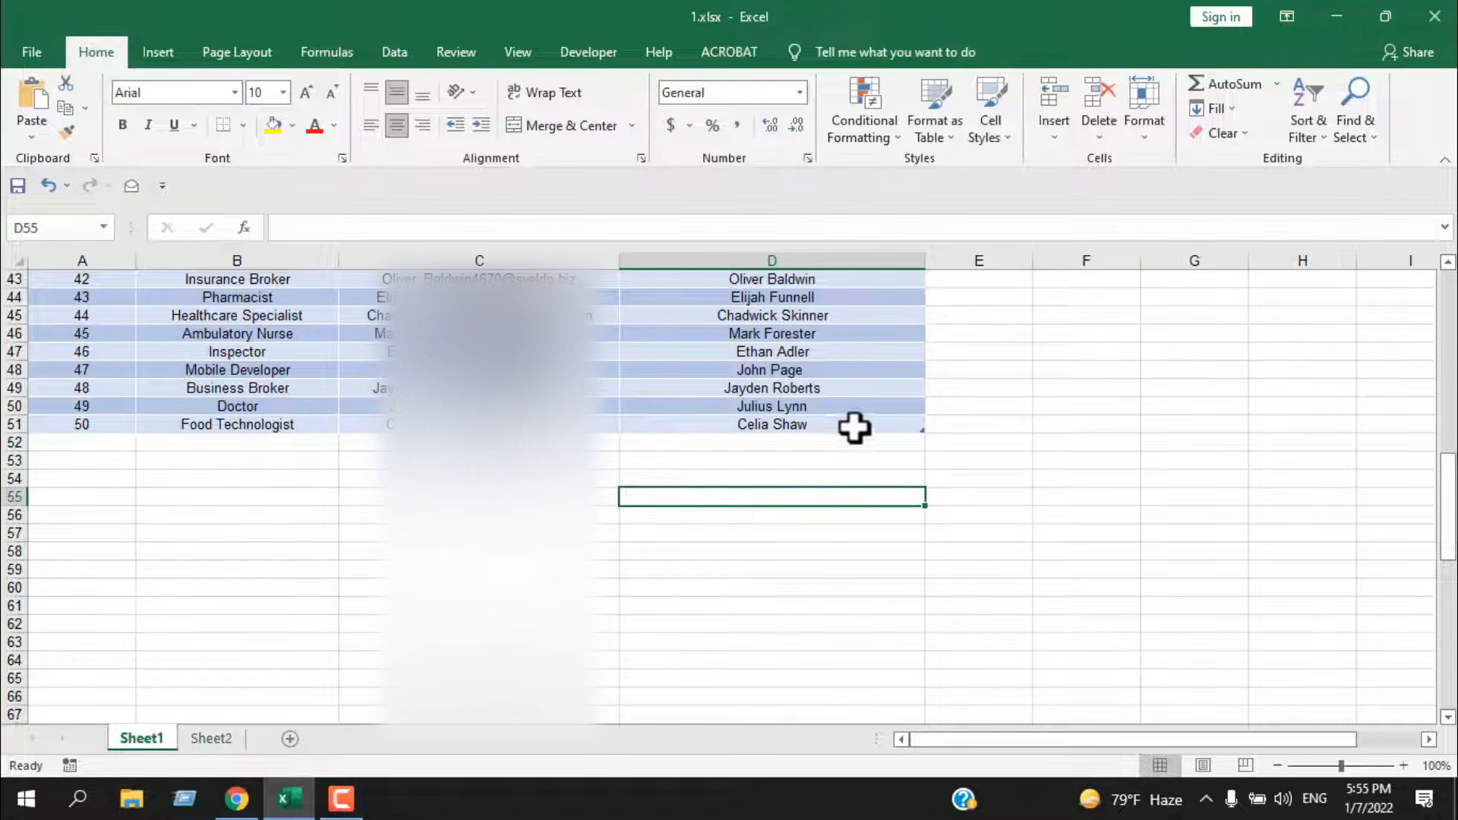
{"action": "scroll", "coordinate": [1000, 619], "scroll_direction": "up", "scroll_amount": 3}
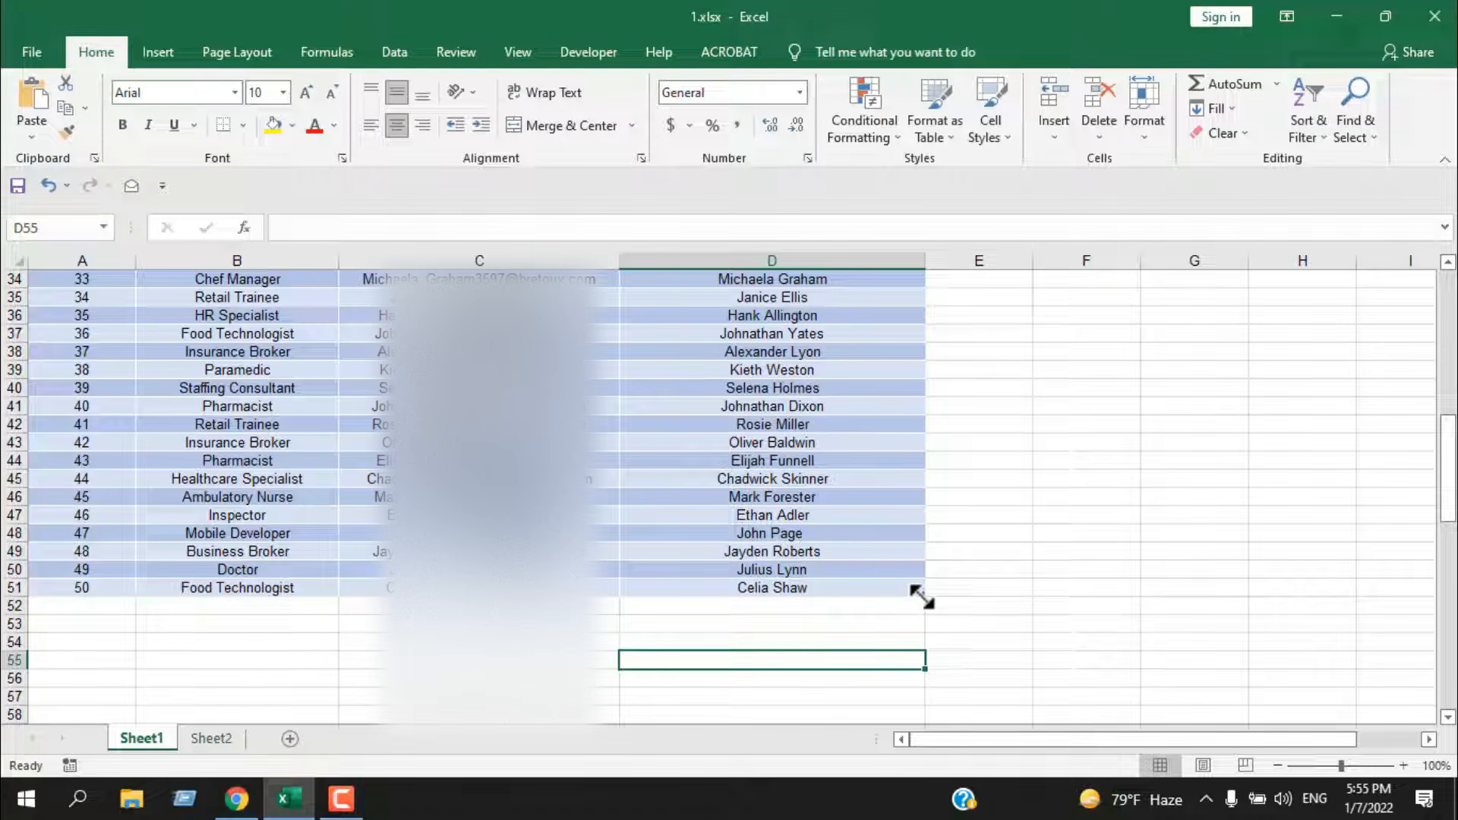
{"action": "left_click_drag", "start_coordinate": [922, 596], "coordinate": [386, 554]}
{"action": "left_click_drag", "start_coordinate": [267, 559], "coordinate": [863, 591]}
{"action": "scroll", "coordinate": [977, 625], "scroll_direction": "up", "scroll_amount": 11}
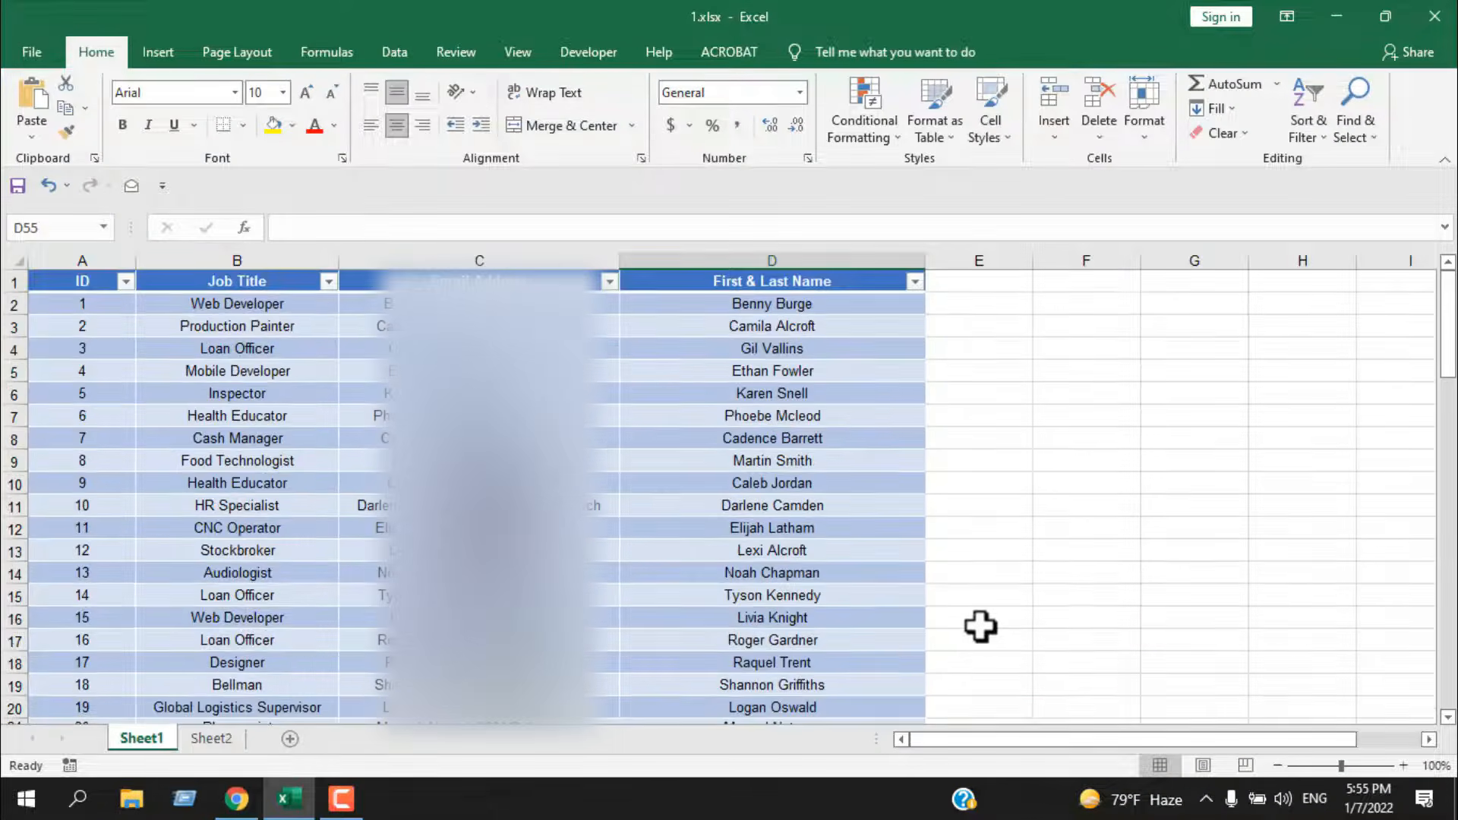
Hide the table's header row and show it again
{"action": "left_click", "coordinate": [640, 395]}
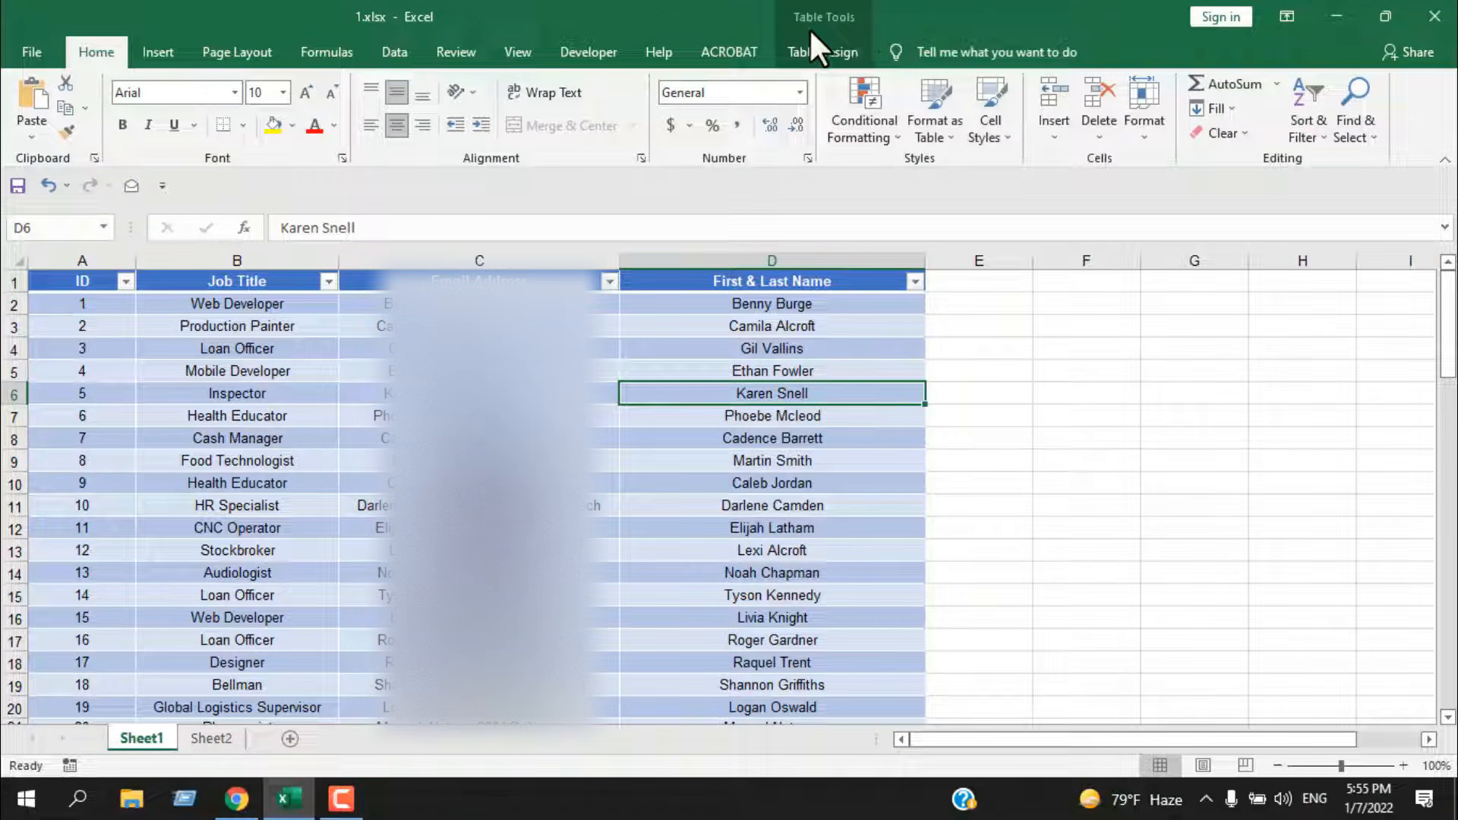
{"action": "left_click", "coordinate": [818, 51]}
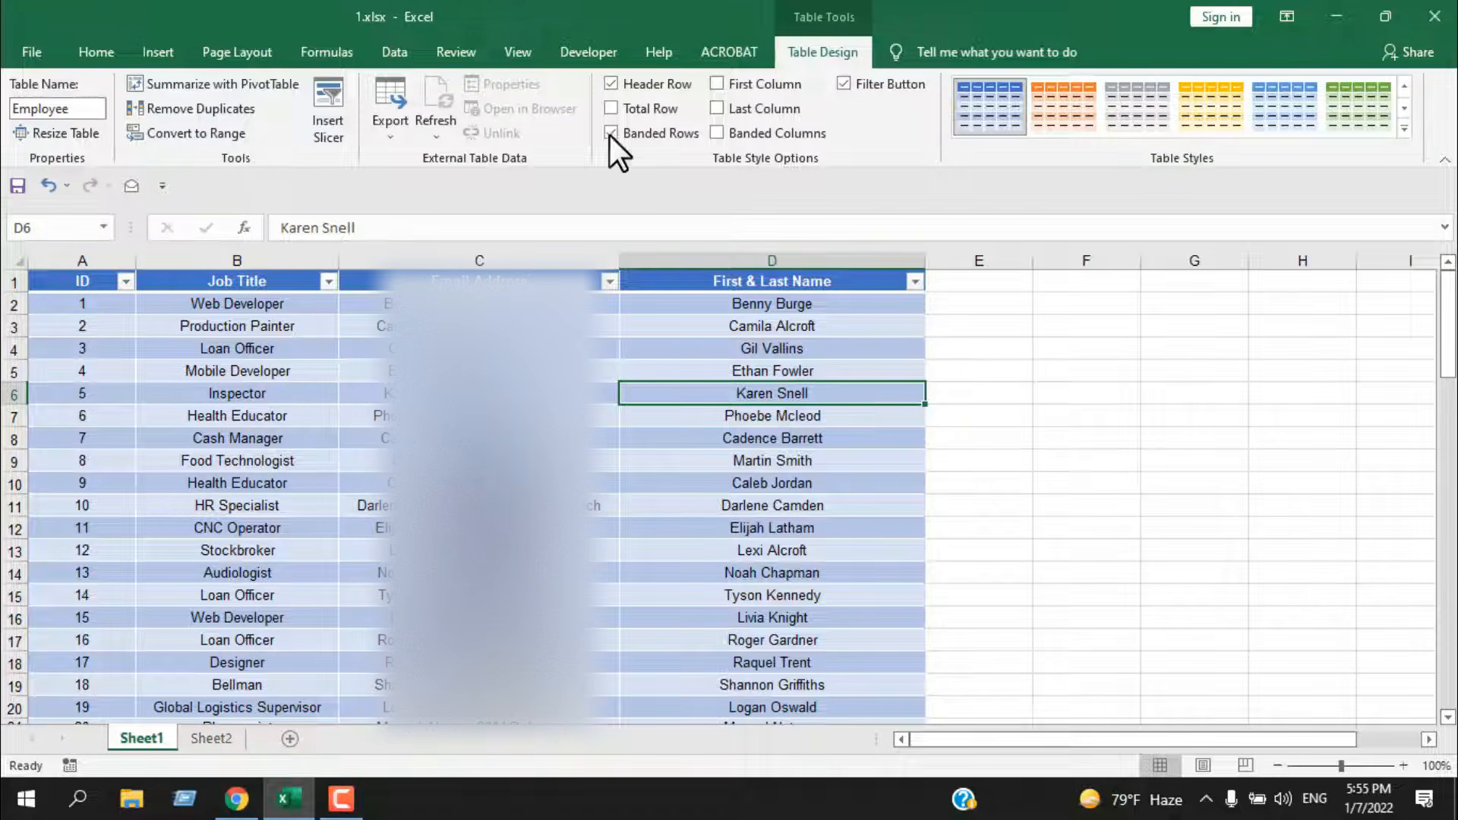
{"action": "left_click", "coordinate": [610, 85]}
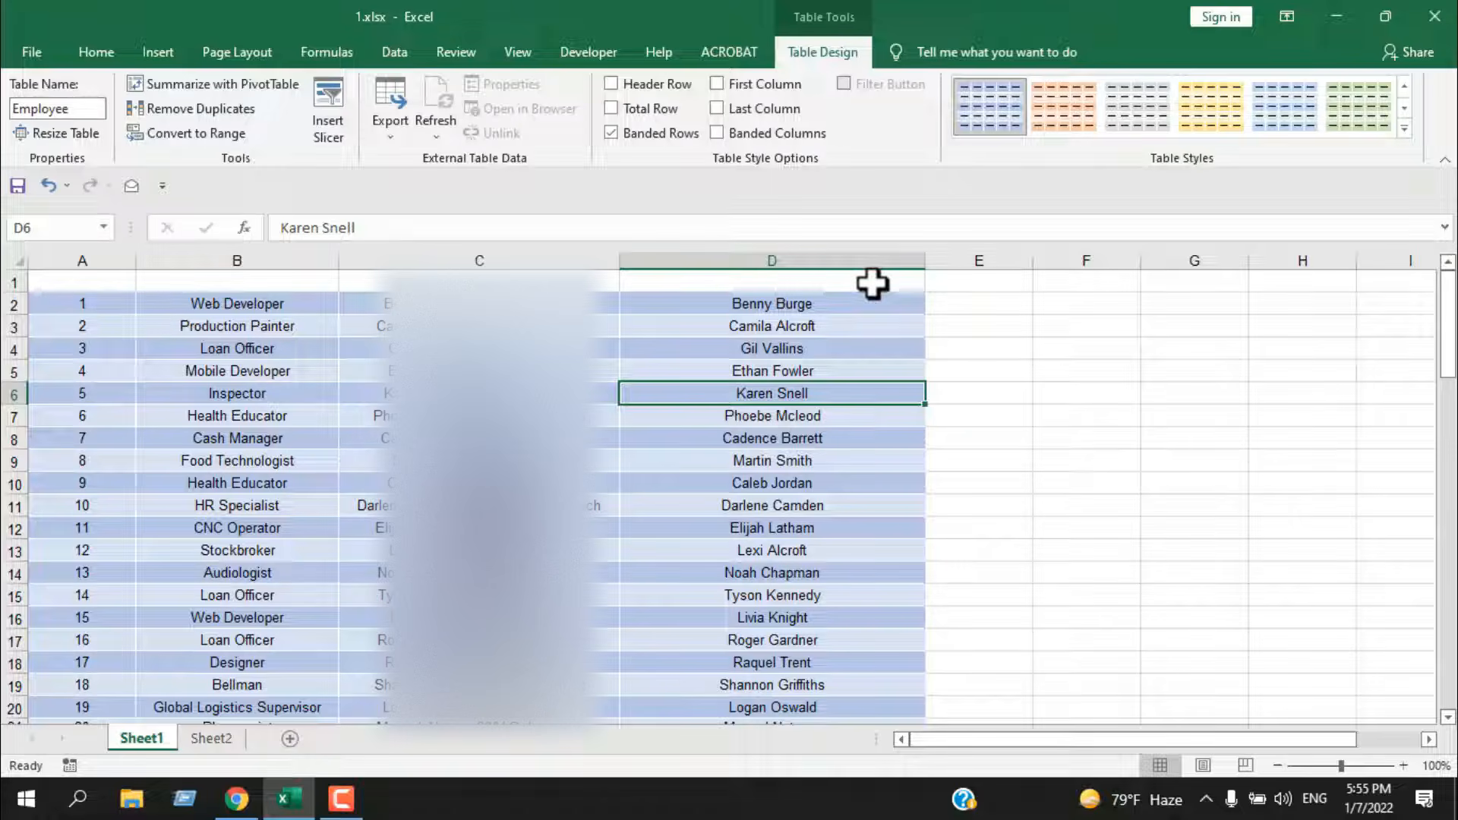
{"action": "left_click", "coordinate": [610, 85]}
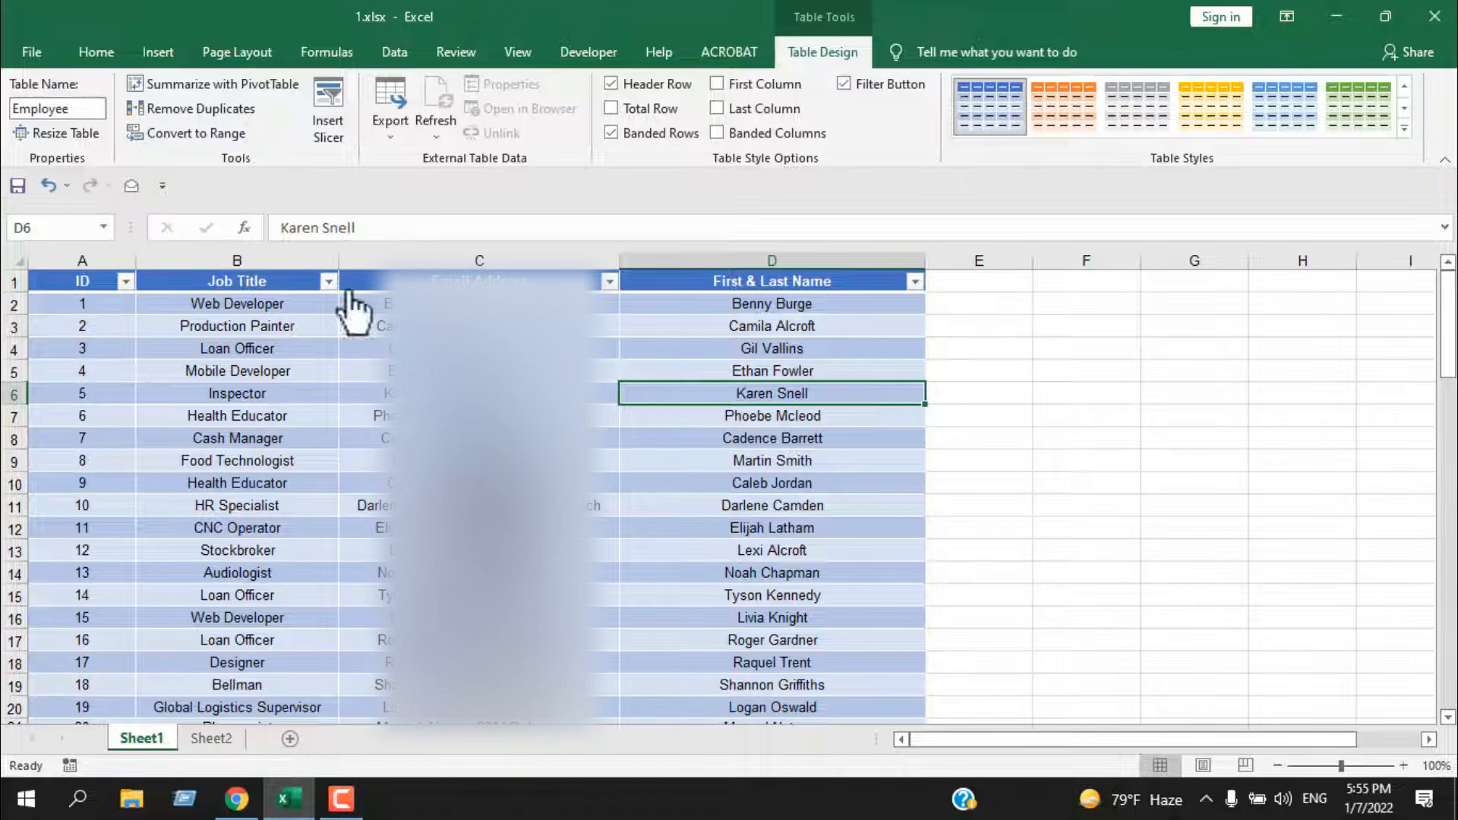
Try out a total row, viewing the summary functions offered for the First & Last Name column, and remove the row again
{"action": "left_click", "coordinate": [611, 108]}
{"action": "scroll", "coordinate": [1015, 542], "scroll_direction": "down", "scroll_amount": 13}
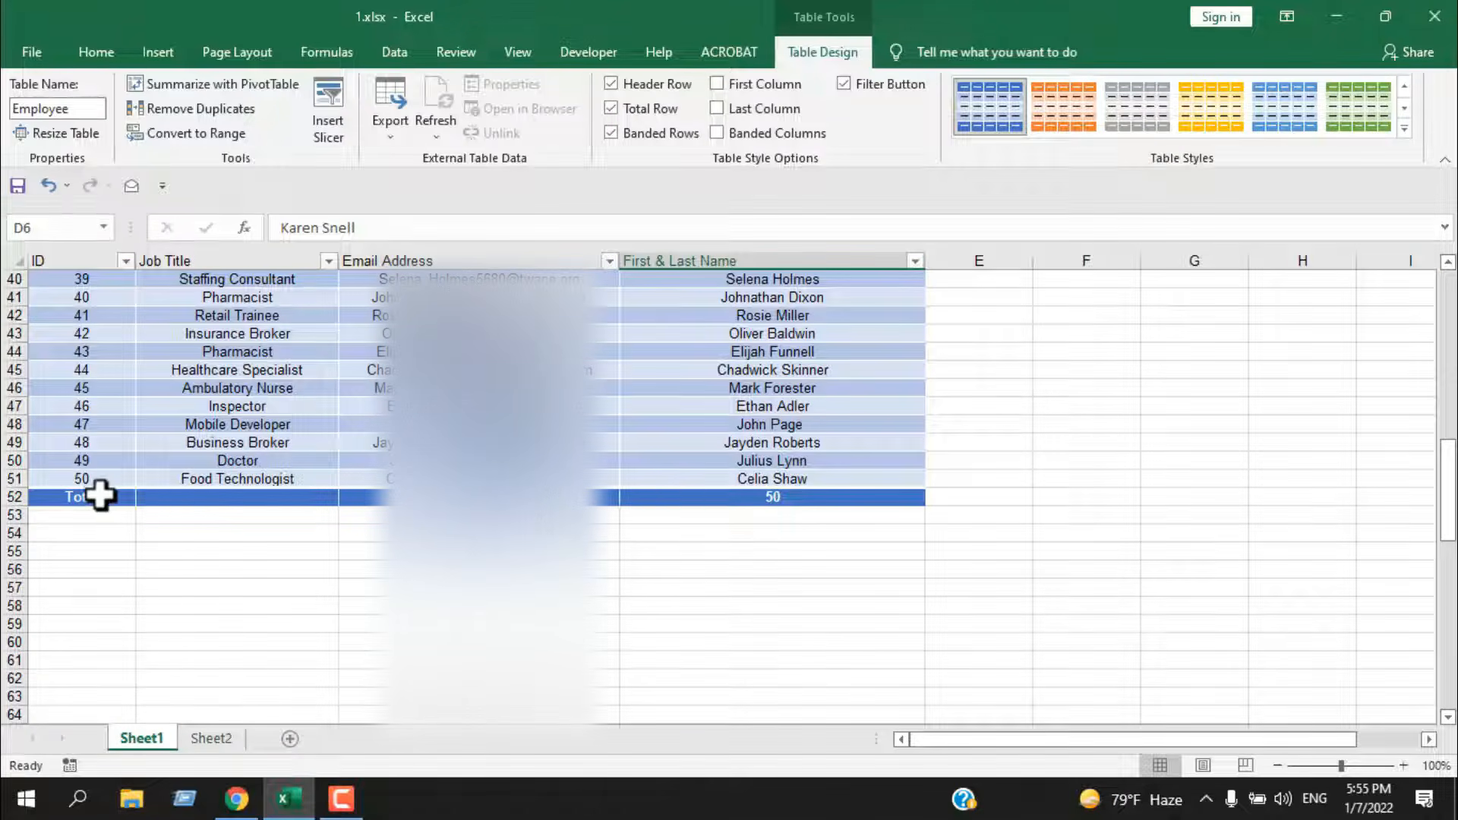
{"action": "left_click", "coordinate": [830, 498]}
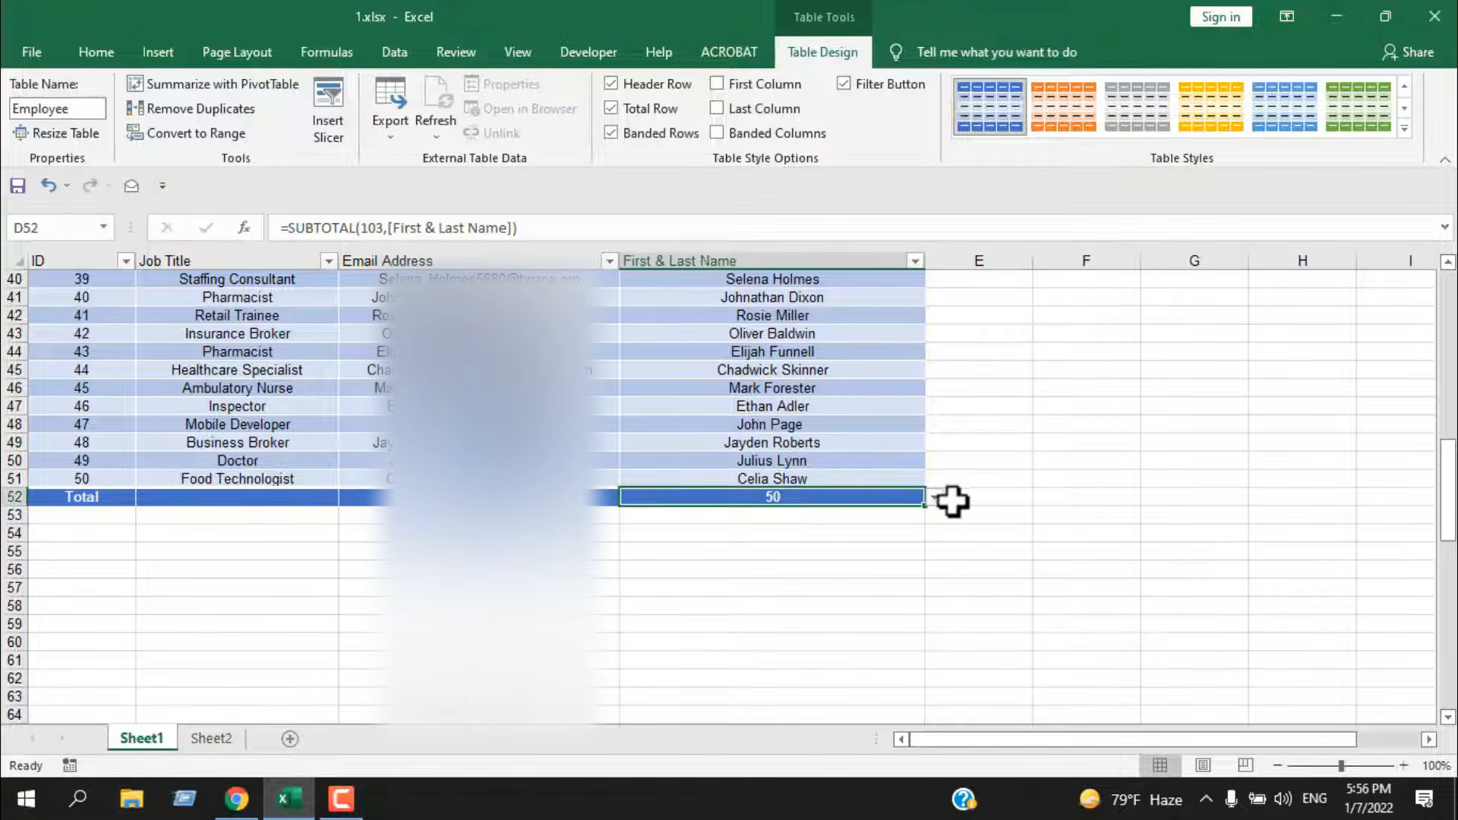
{"action": "left_click", "coordinate": [935, 499]}
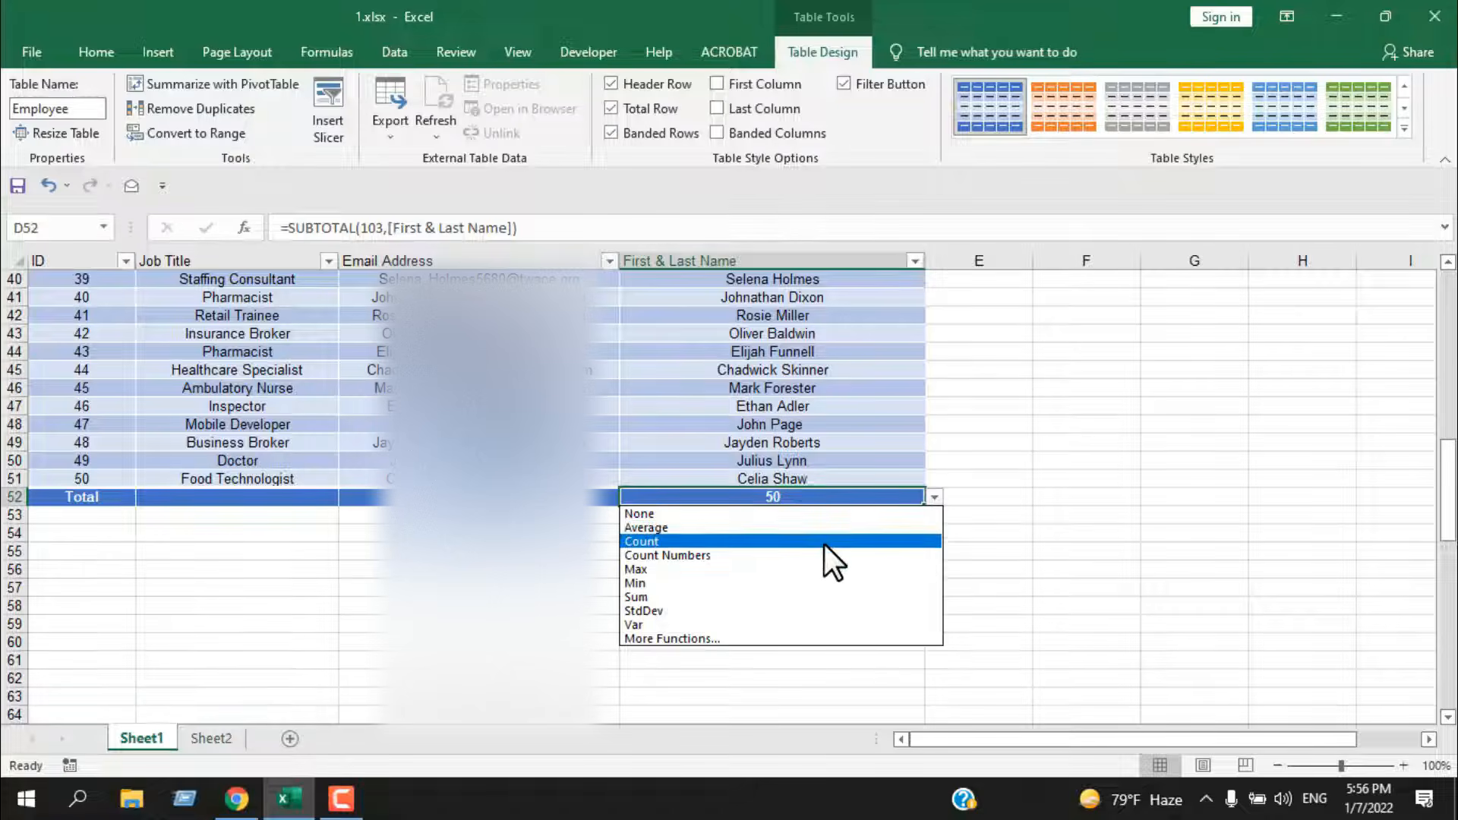
{"action": "left_click", "coordinate": [933, 495]}
{"action": "left_click", "coordinate": [611, 112]}
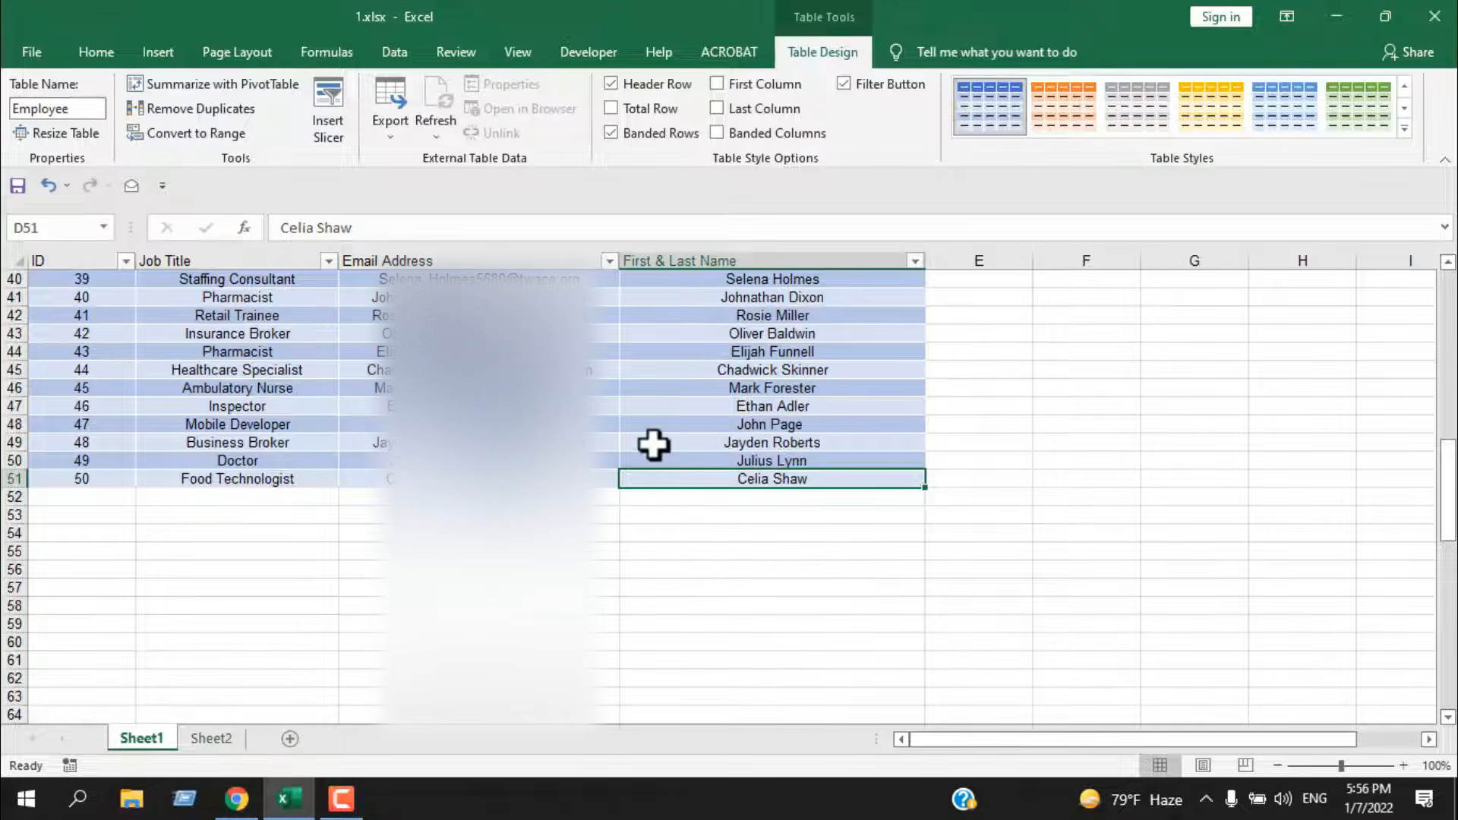
Turn off banded rows for the table and check the row shading
{"action": "scroll", "coordinate": [654, 455], "scroll_direction": "up", "scroll_amount": 13}
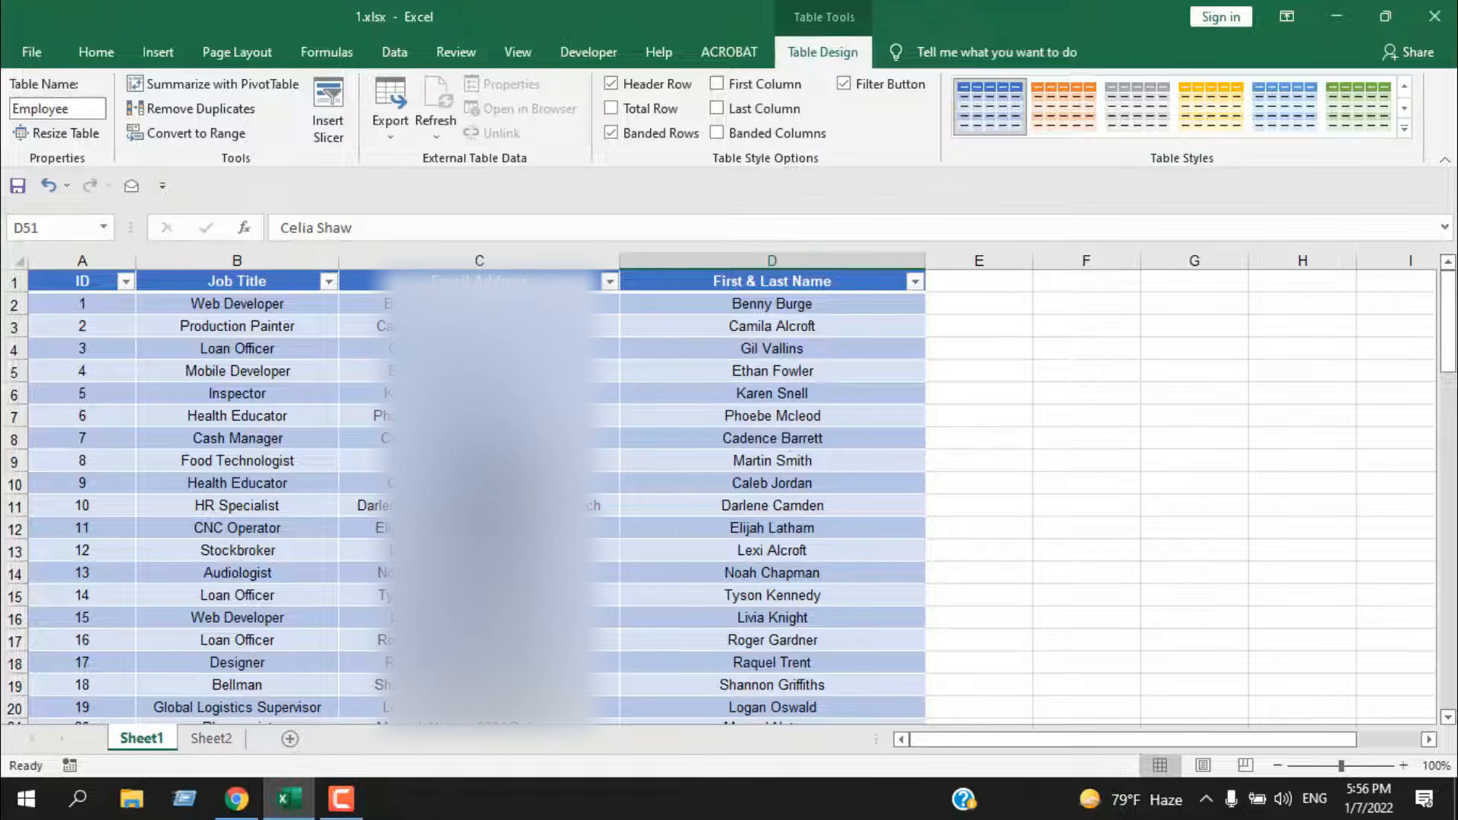
{"action": "left_click", "coordinate": [614, 135]}
{"action": "scroll", "coordinate": [703, 391], "scroll_direction": "up", "scroll_amount": 12}
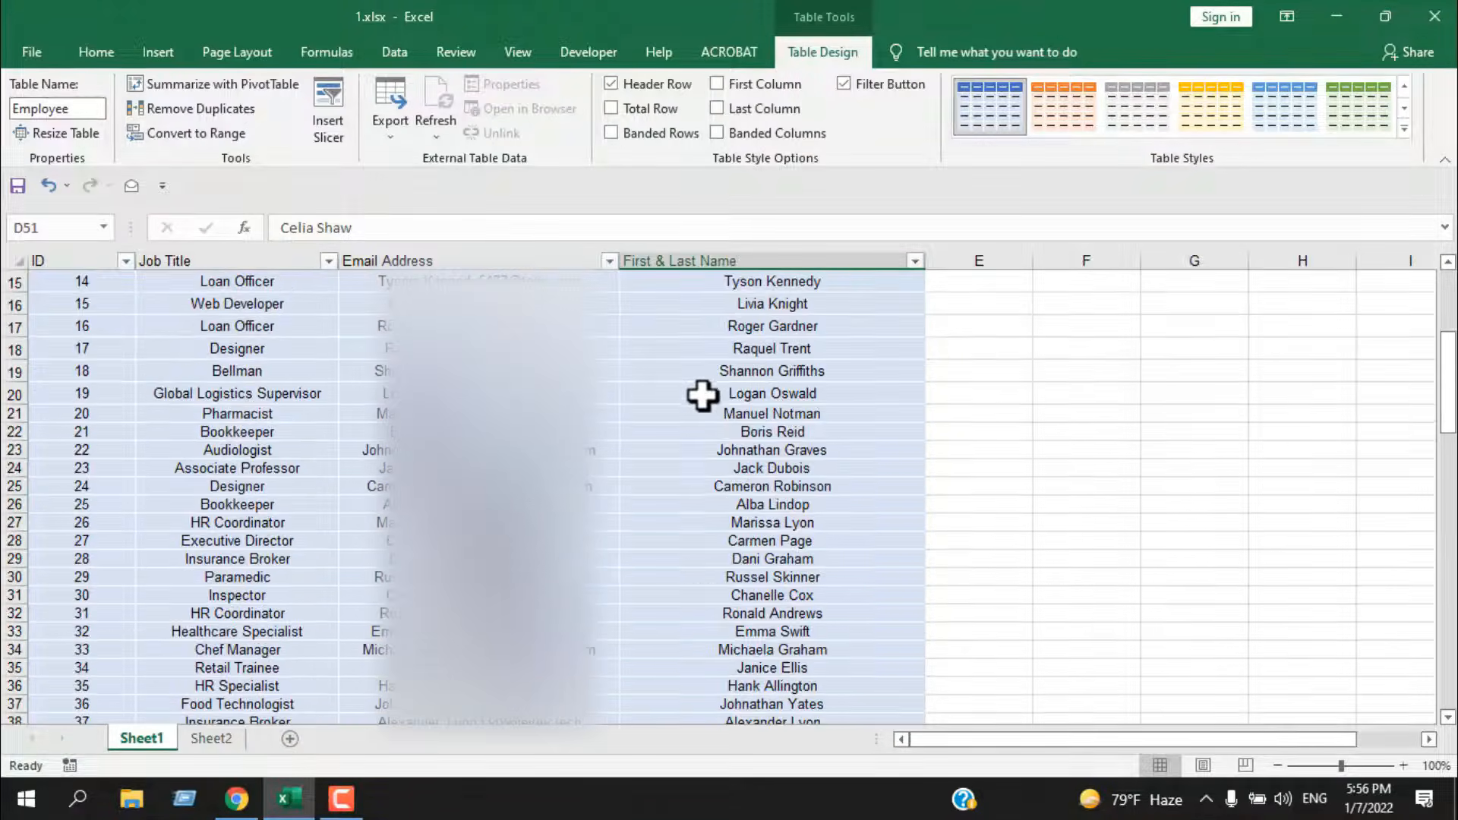
Turn banded rows back on for the Employee table and check the row shading
{"action": "scroll", "coordinate": [254, 426], "scroll_direction": "up", "scroll_amount": 1}
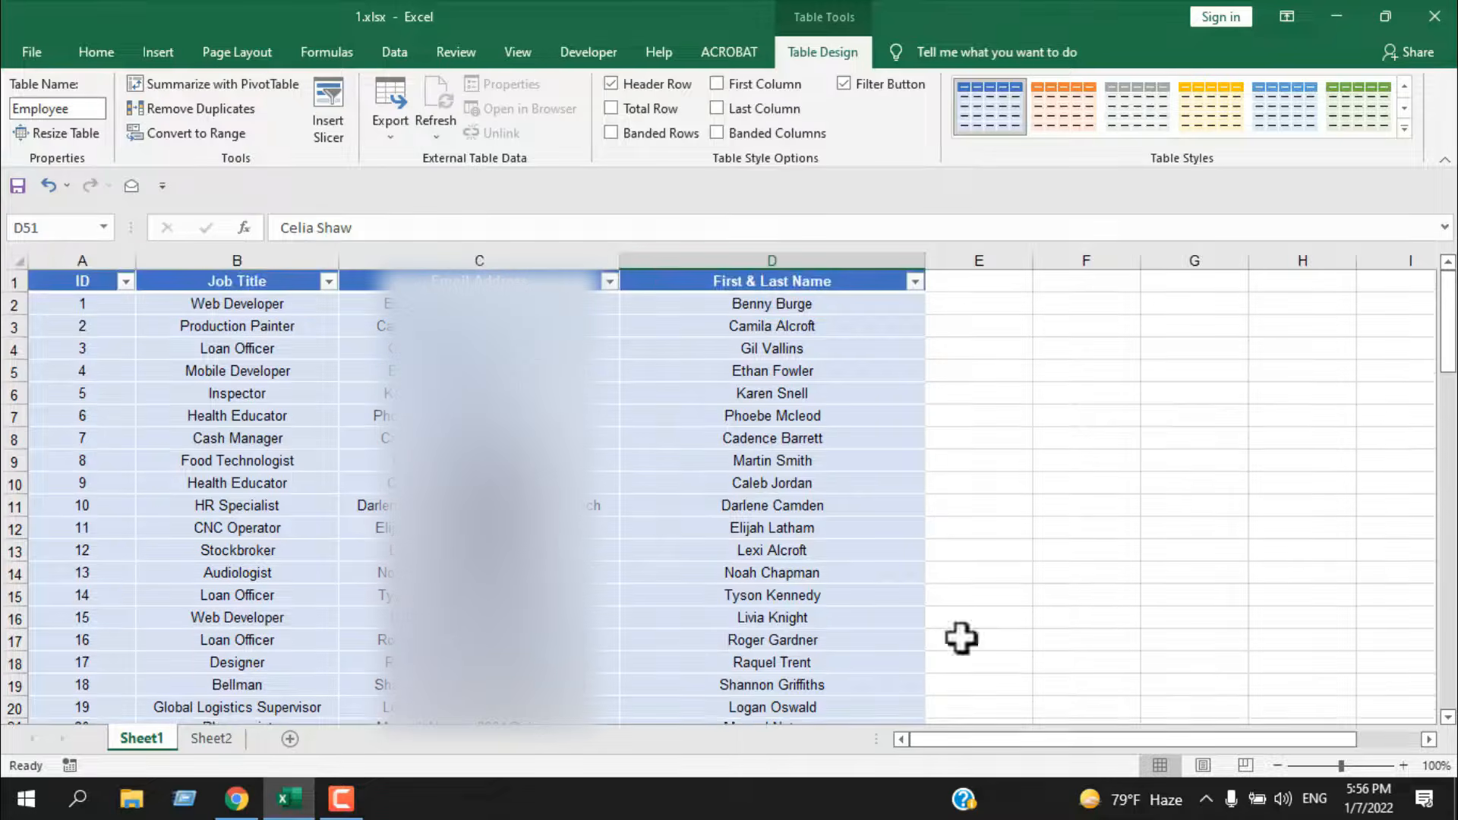
{"action": "left_click", "coordinate": [608, 135]}
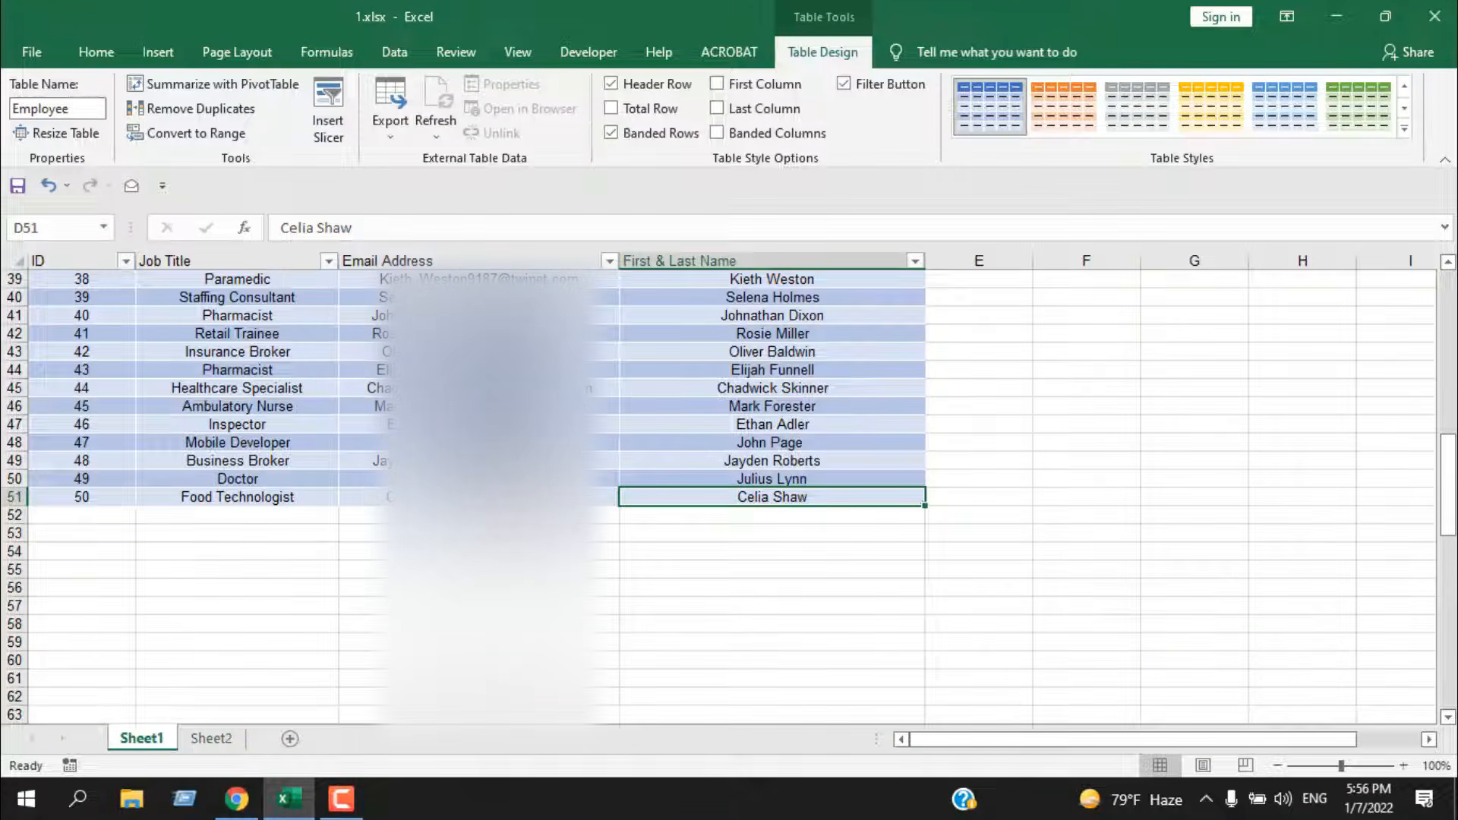
{"action": "scroll", "coordinate": [622, 435], "scroll_direction": "up", "scroll_amount": 11}
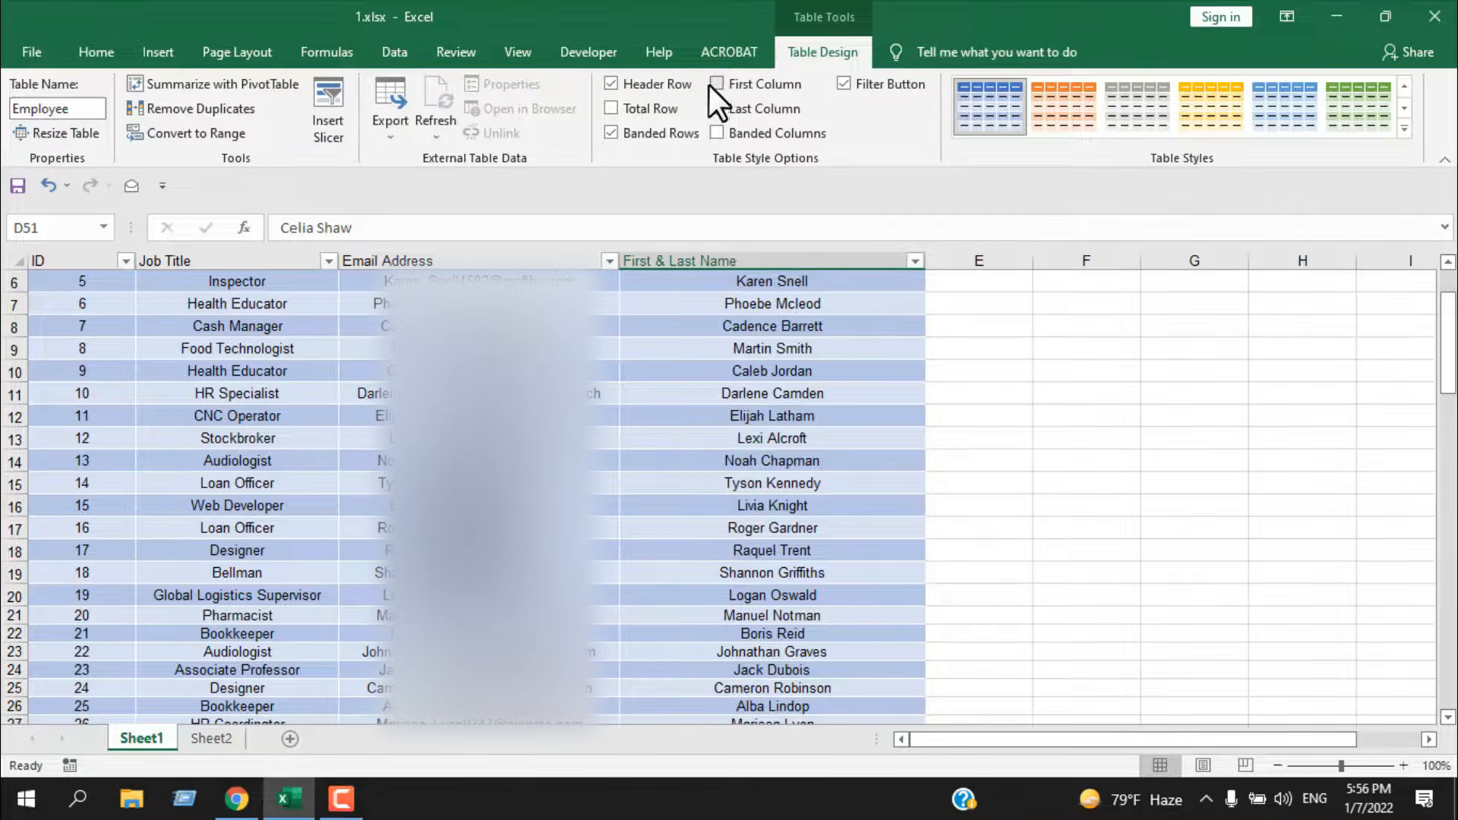
Try out the first-column emphasis and the last-column emphasis on the table, switching each one off again
{"action": "left_click", "coordinate": [716, 85]}
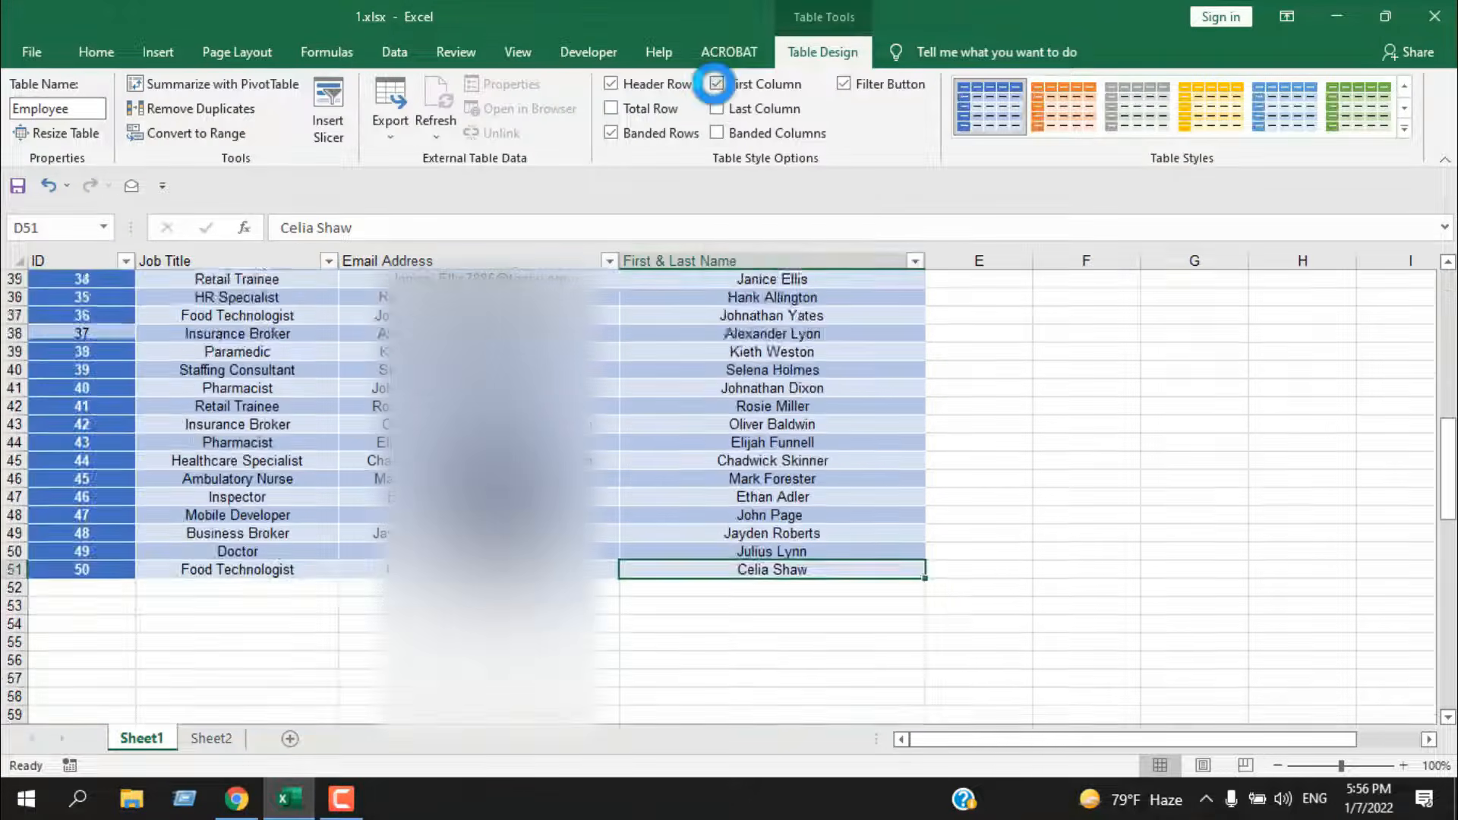
{"action": "scroll", "coordinate": [98, 505], "scroll_direction": "up", "scroll_amount": 13}
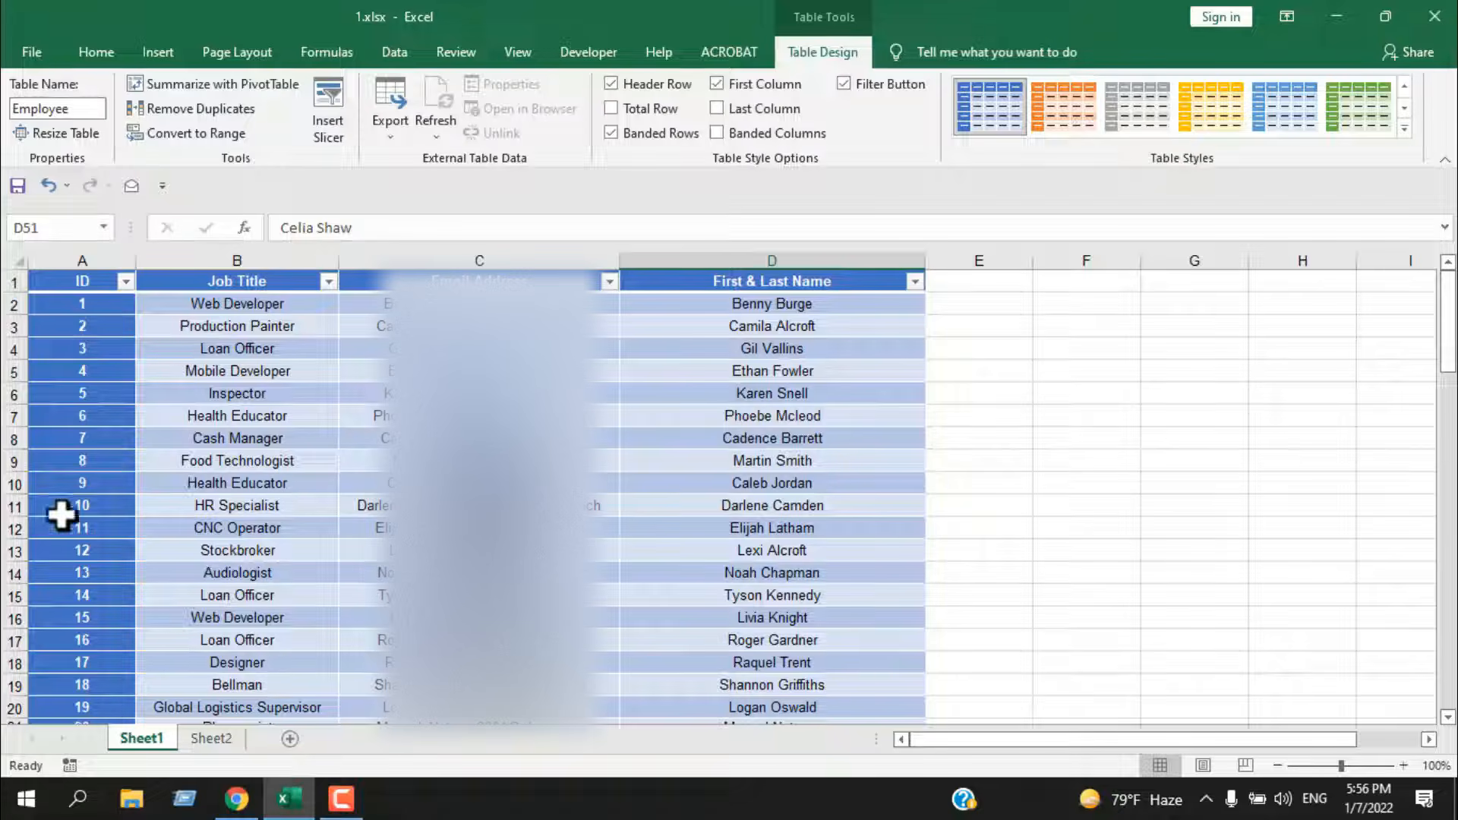
{"action": "left_click", "coordinate": [714, 85]}
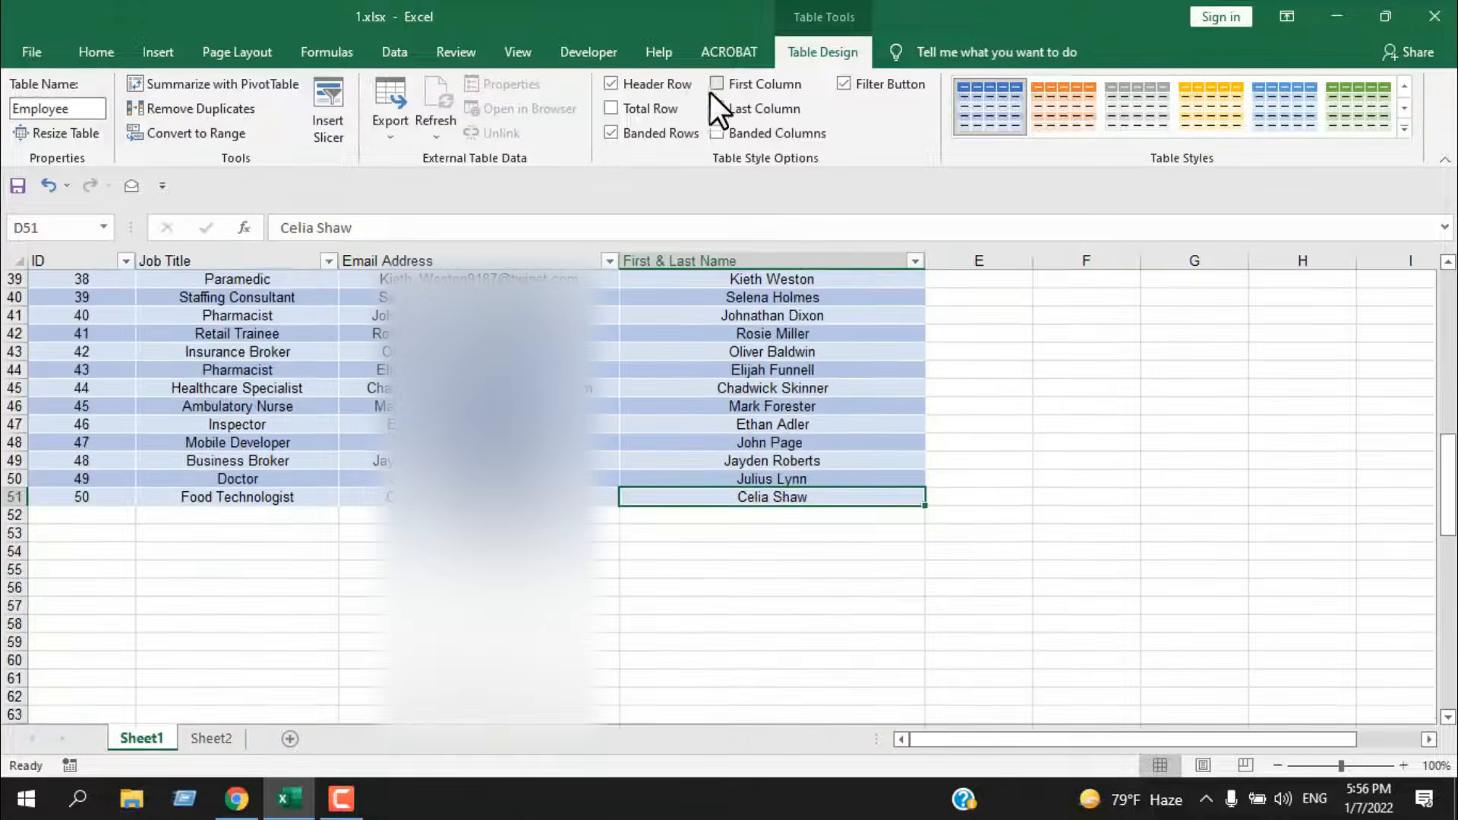
{"action": "left_click", "coordinate": [717, 109]}
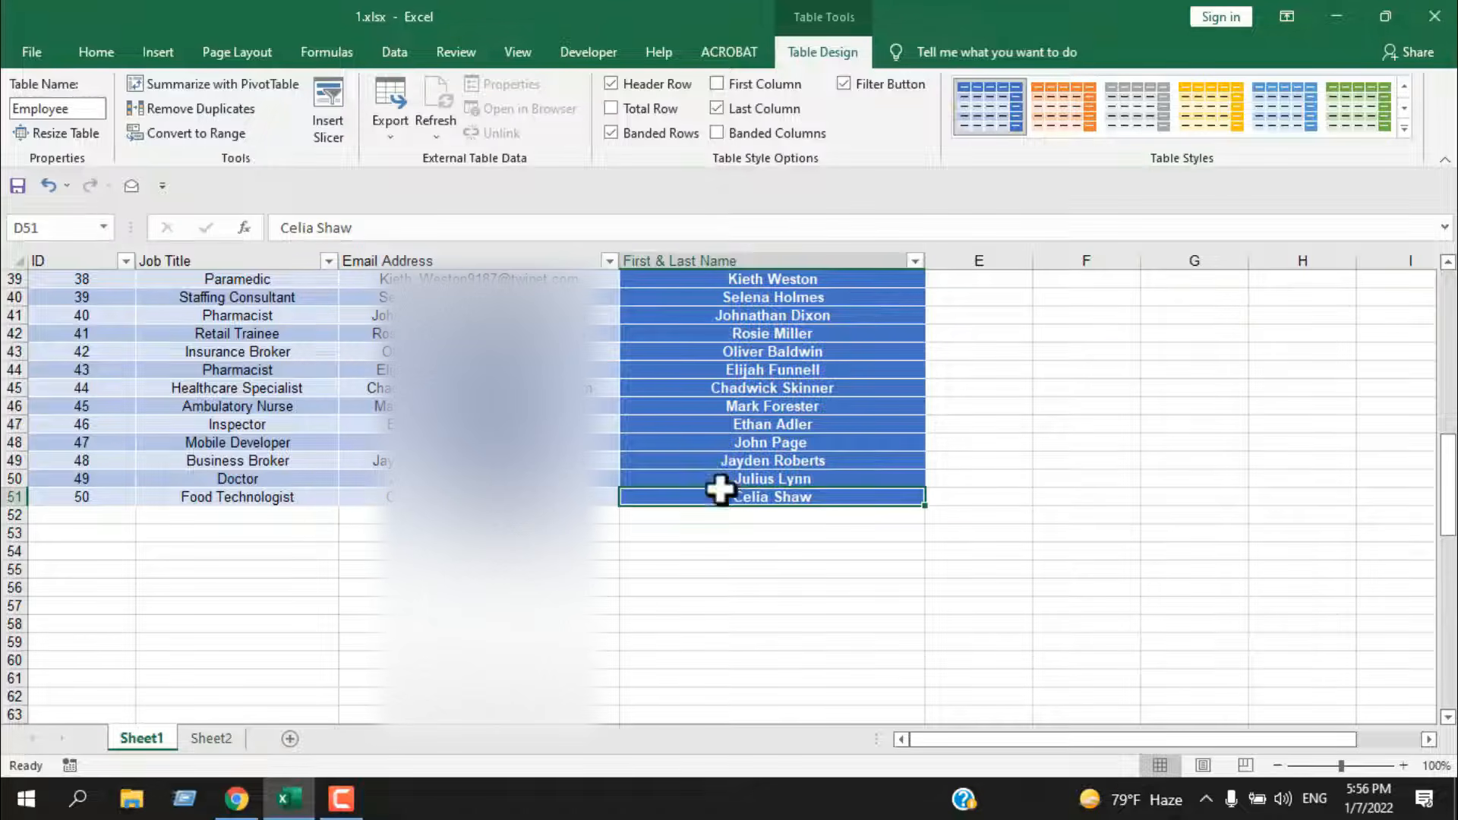
{"action": "left_click", "coordinate": [718, 108]}
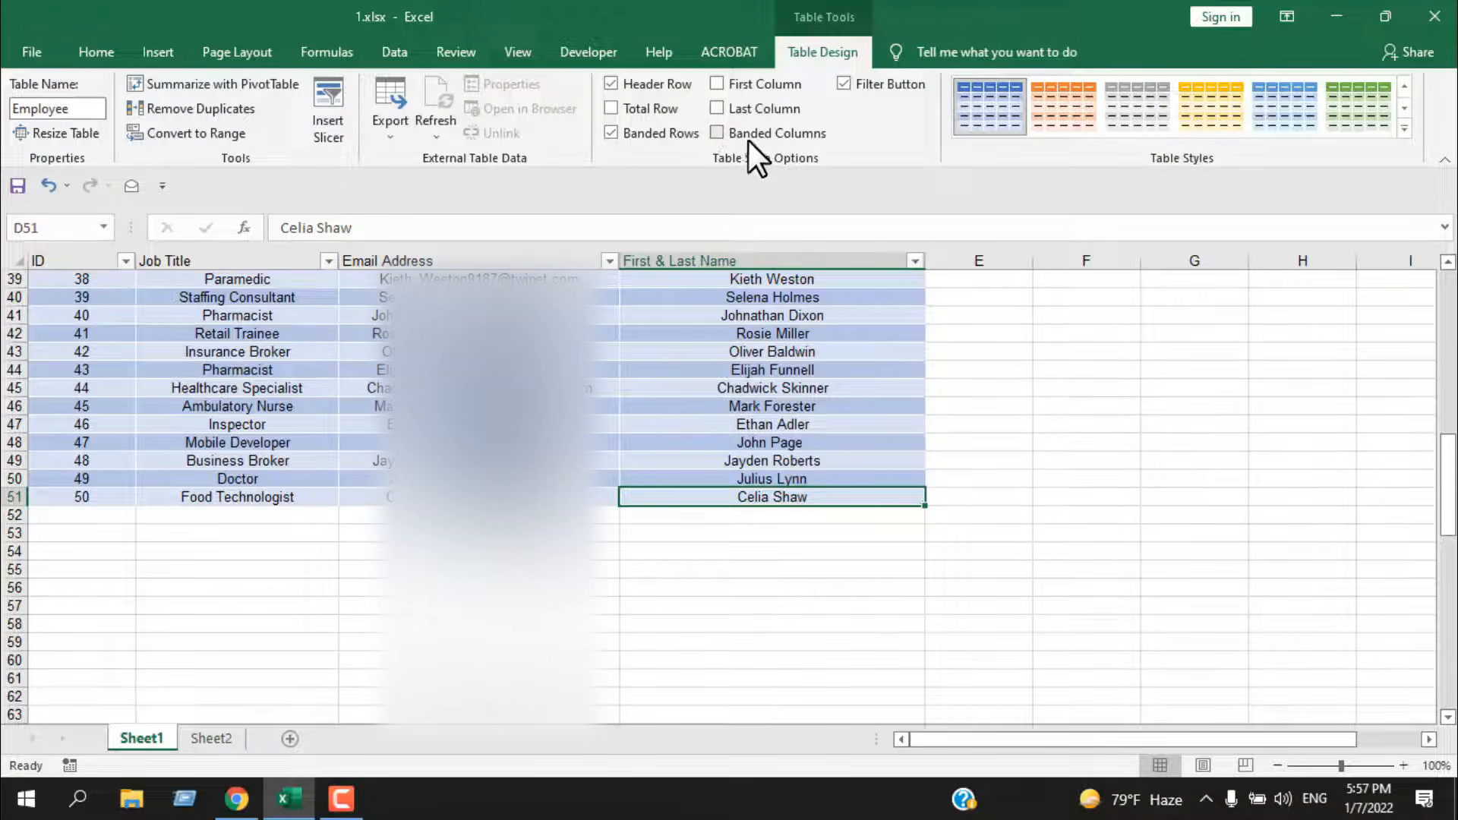
Try out banded columns on the table, check the column shading, and turn them off again
{"action": "left_click", "coordinate": [716, 132]}
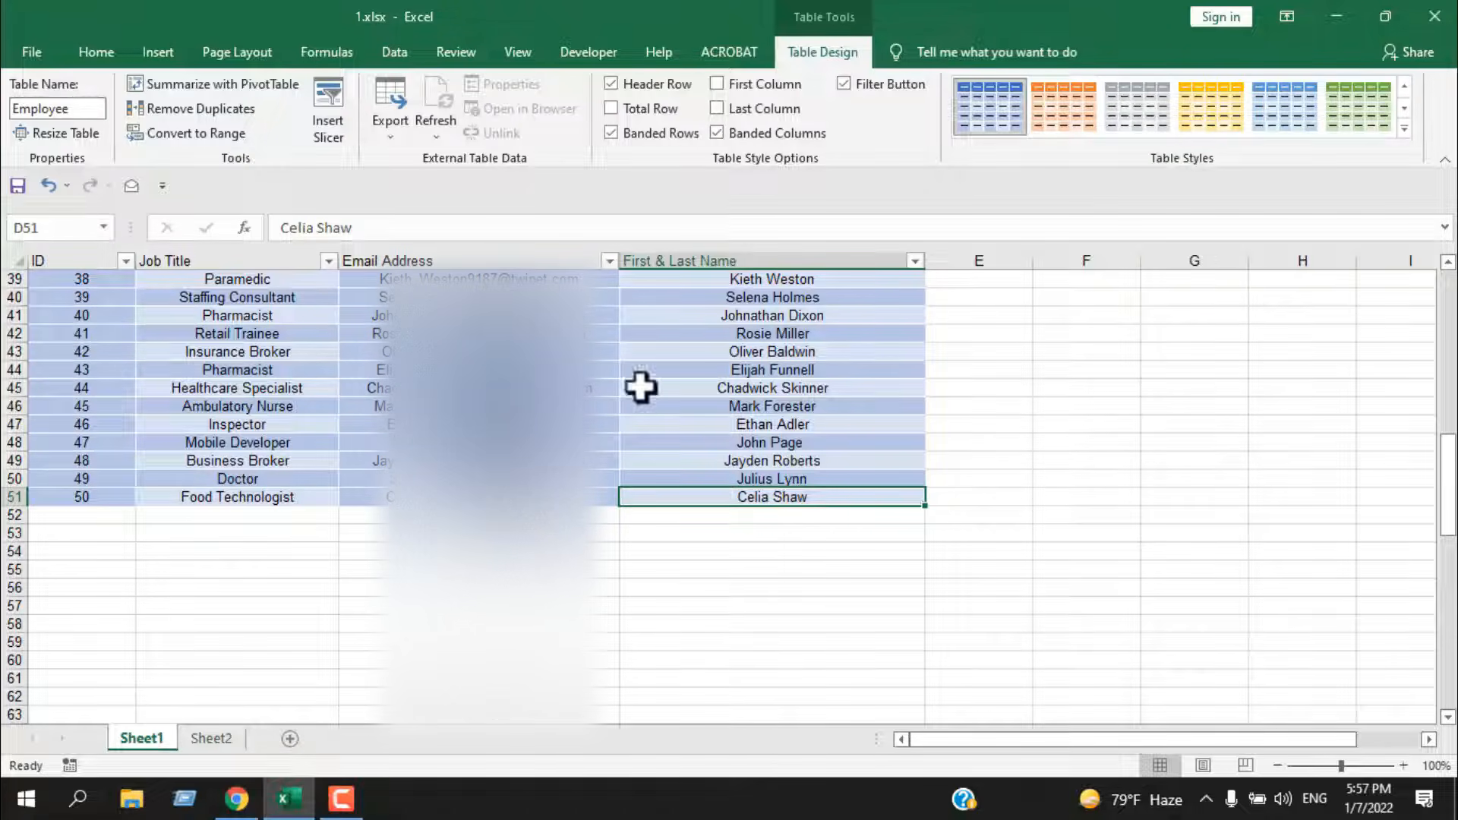
{"action": "scroll", "coordinate": [157, 398], "scroll_direction": "up", "scroll_amount": 13}
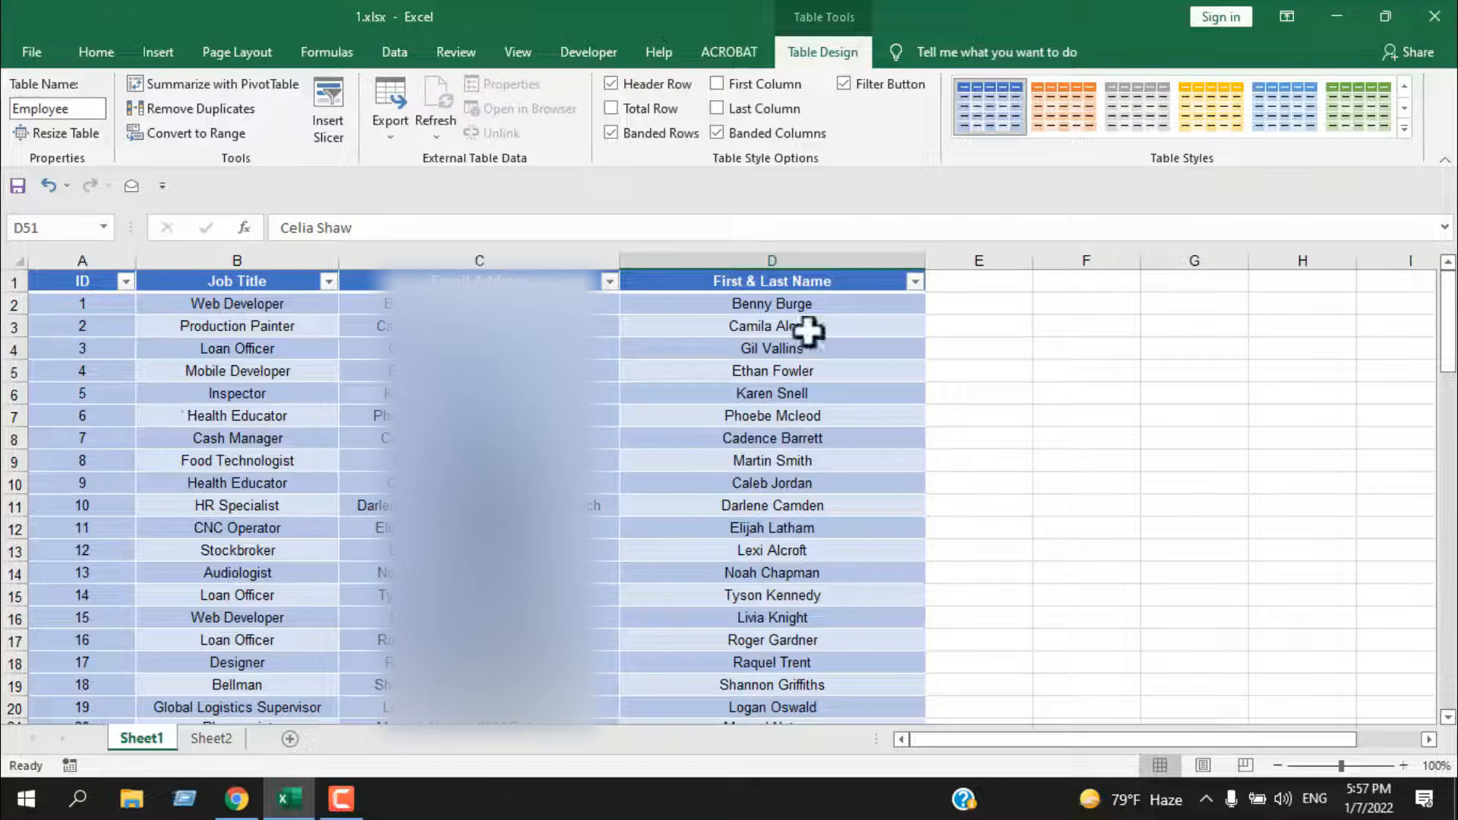
{"action": "left_click", "coordinate": [716, 133]}
{"action": "scroll", "coordinate": [871, 326], "scroll_direction": "up", "scroll_amount": 13}
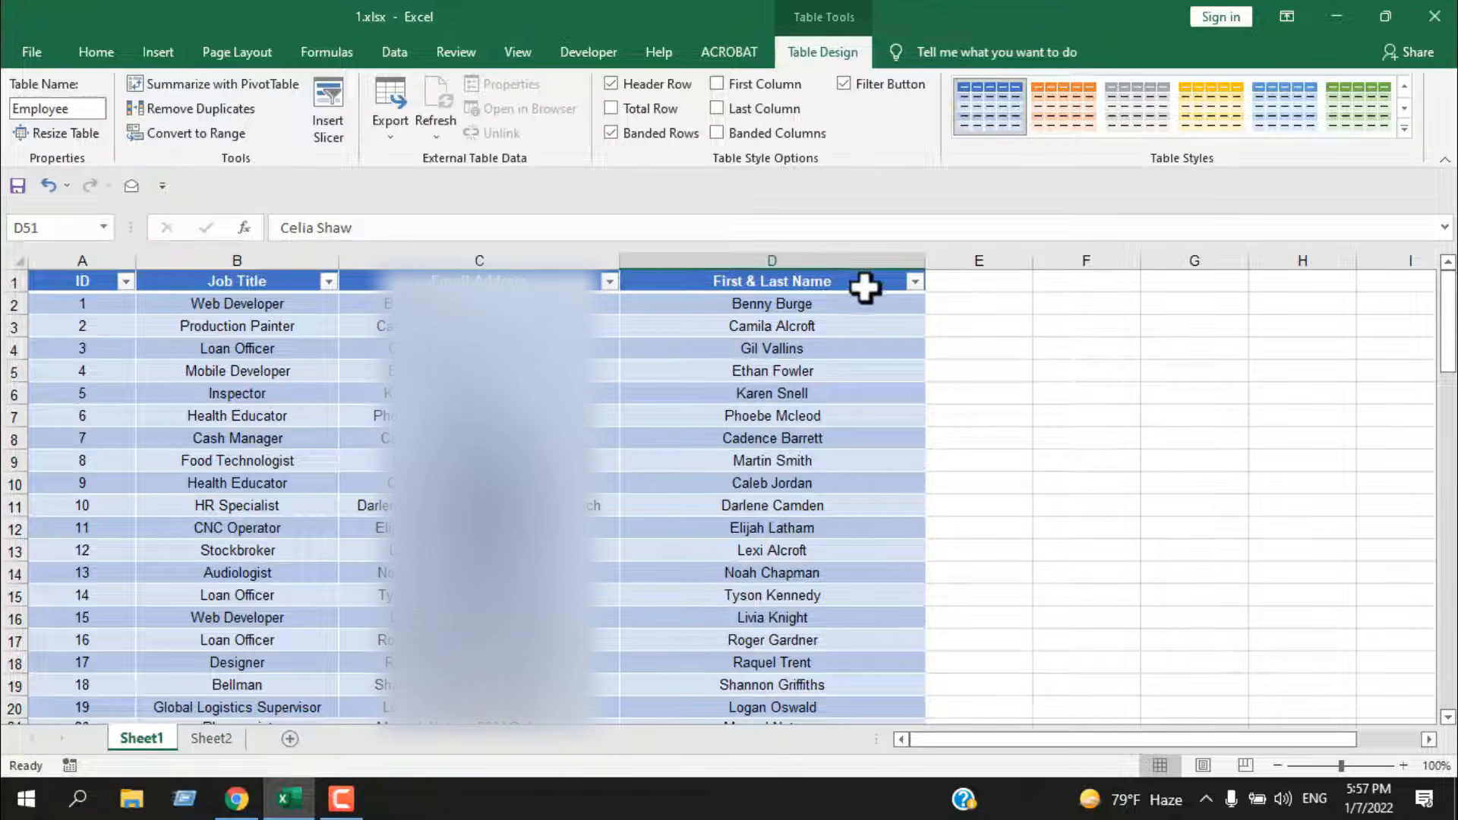
View the filter options of the First & Last Name column, and hide and restore the table's filter buttons
{"action": "left_click", "coordinate": [915, 282]}
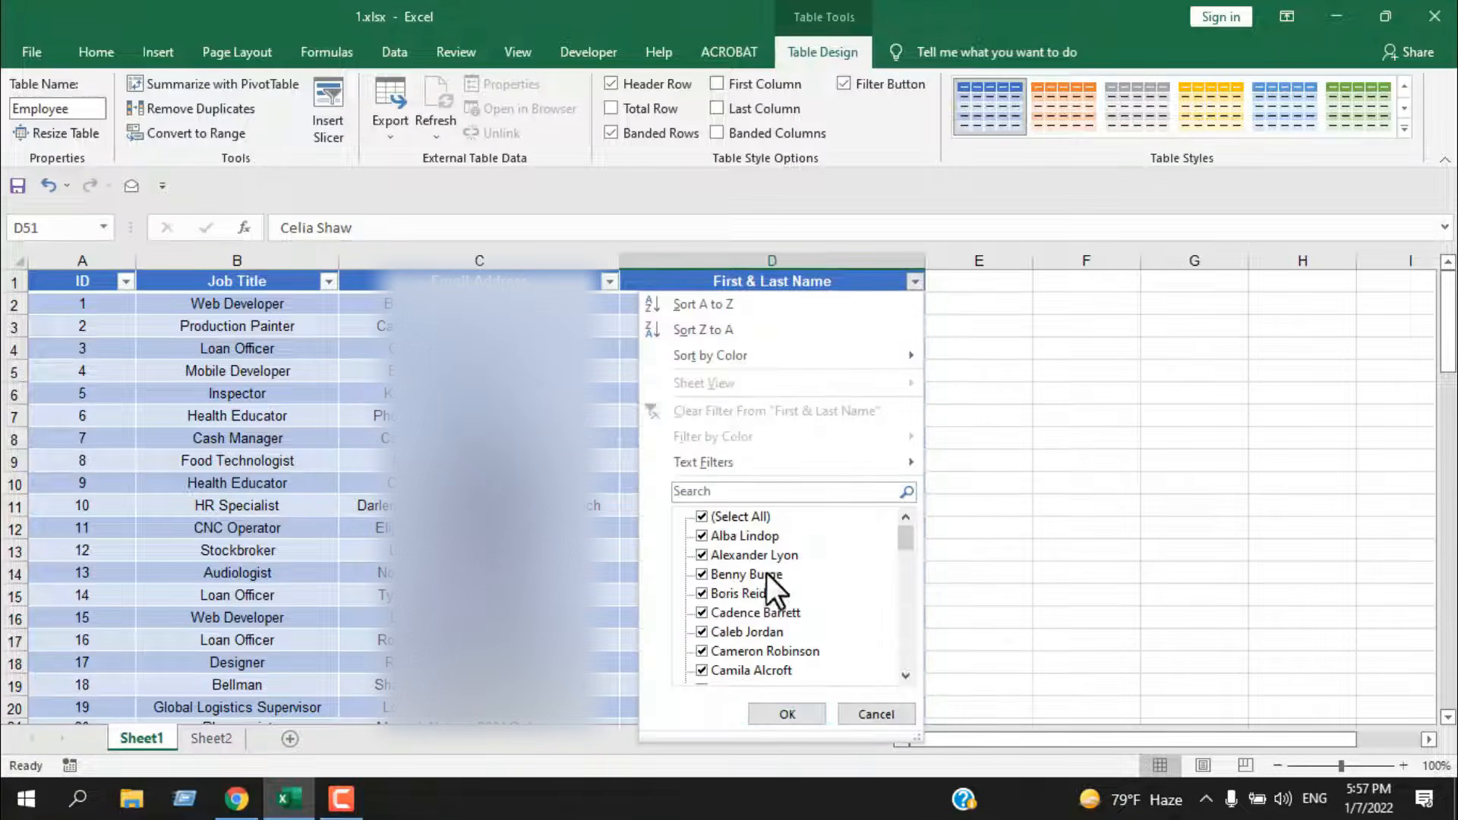
{"action": "left_click", "coordinate": [975, 325]}
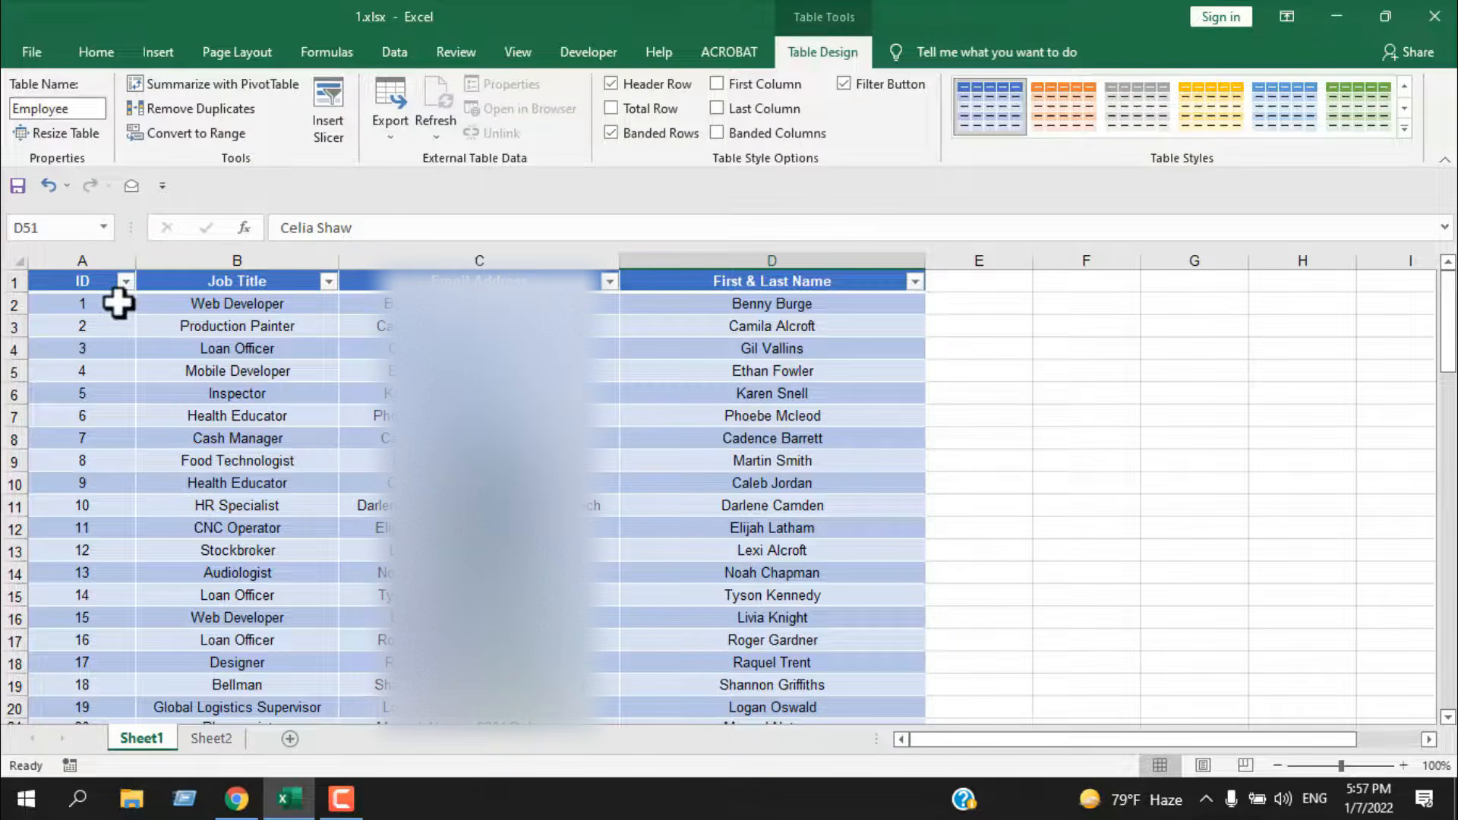
{"action": "left_click", "coordinate": [845, 84]}
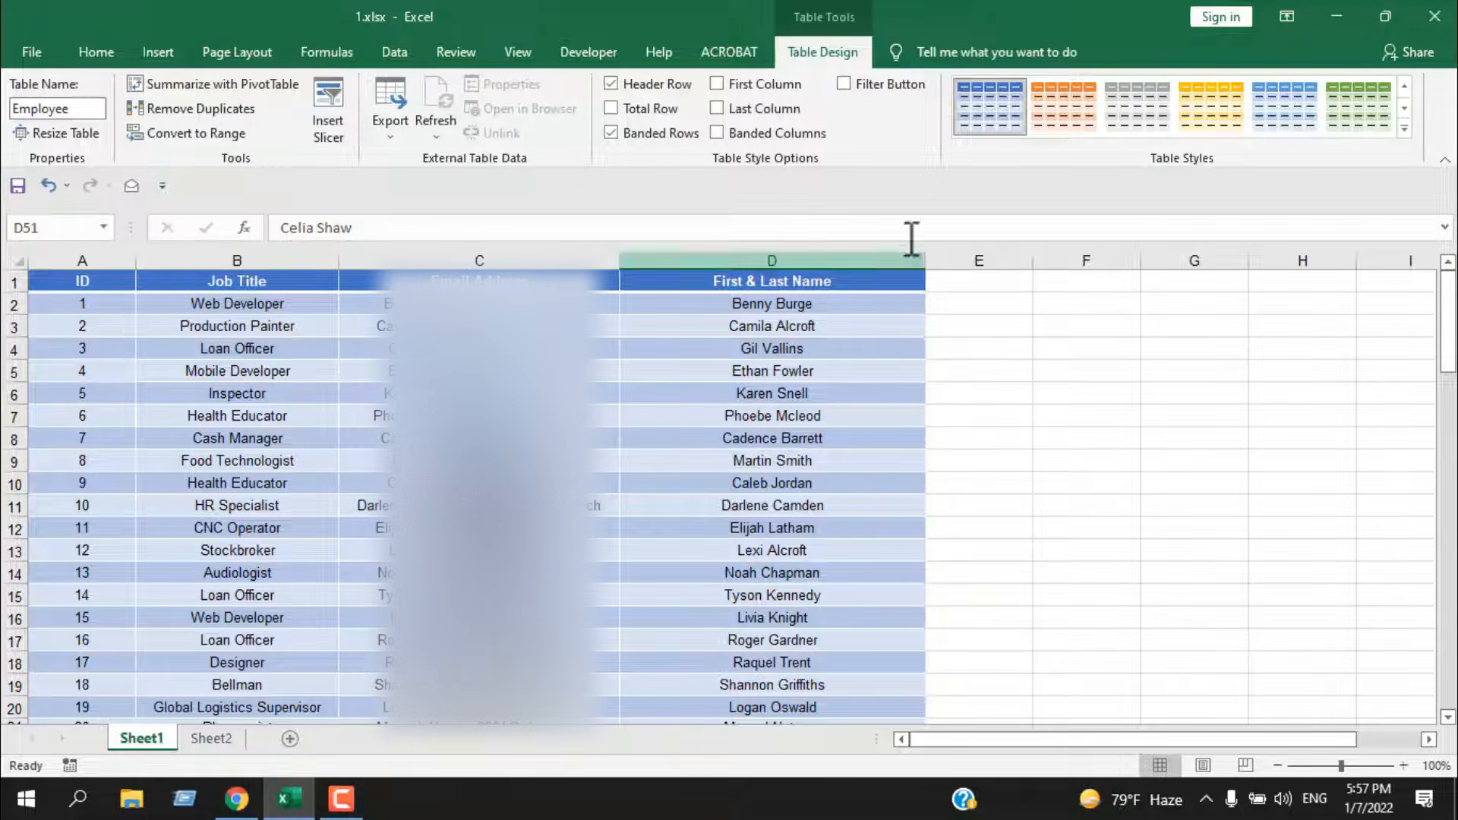
{"action": "left_click", "coordinate": [845, 89]}
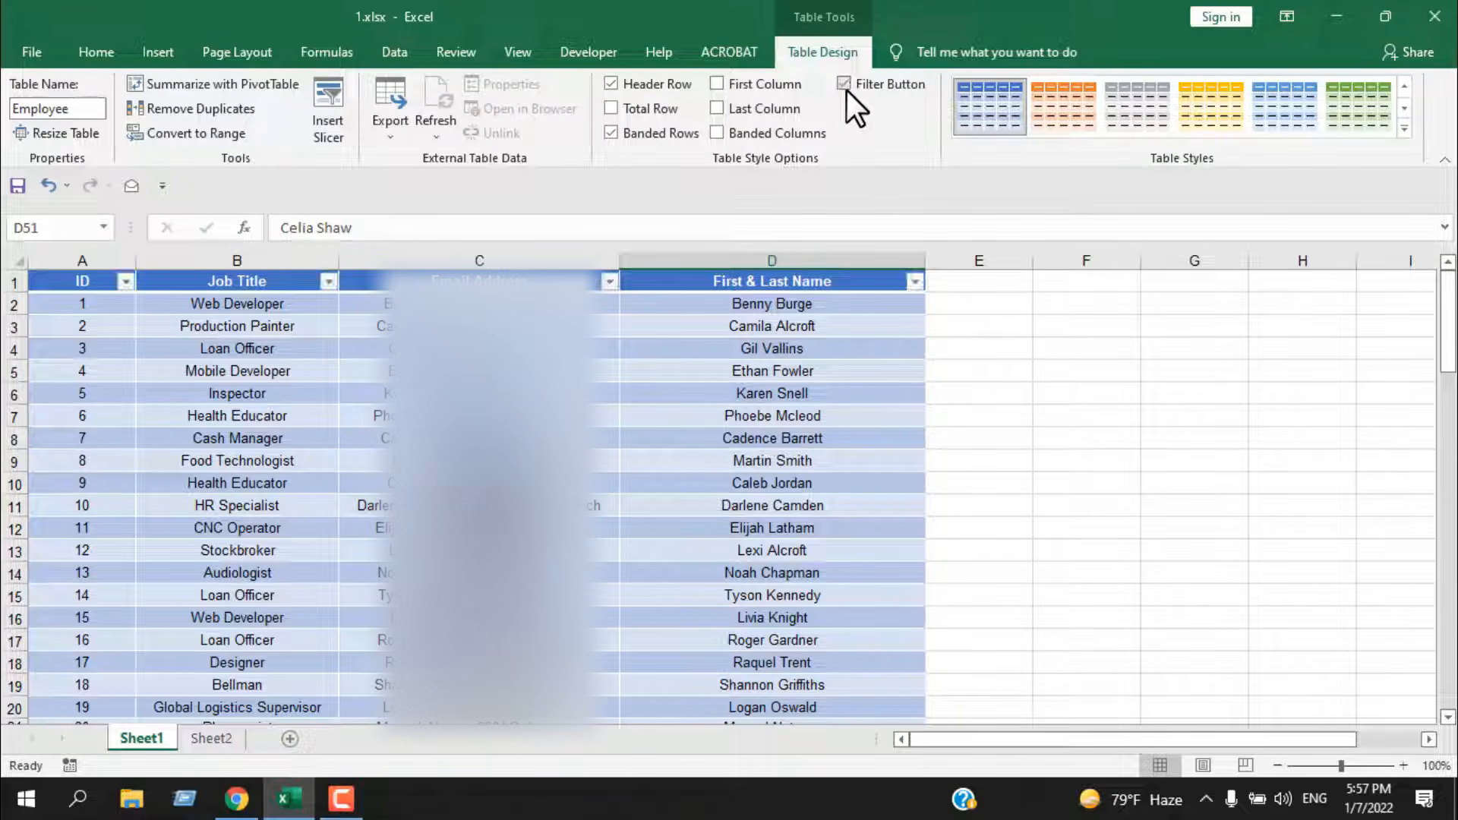
{"action": "left_click", "coordinate": [1070, 414]}
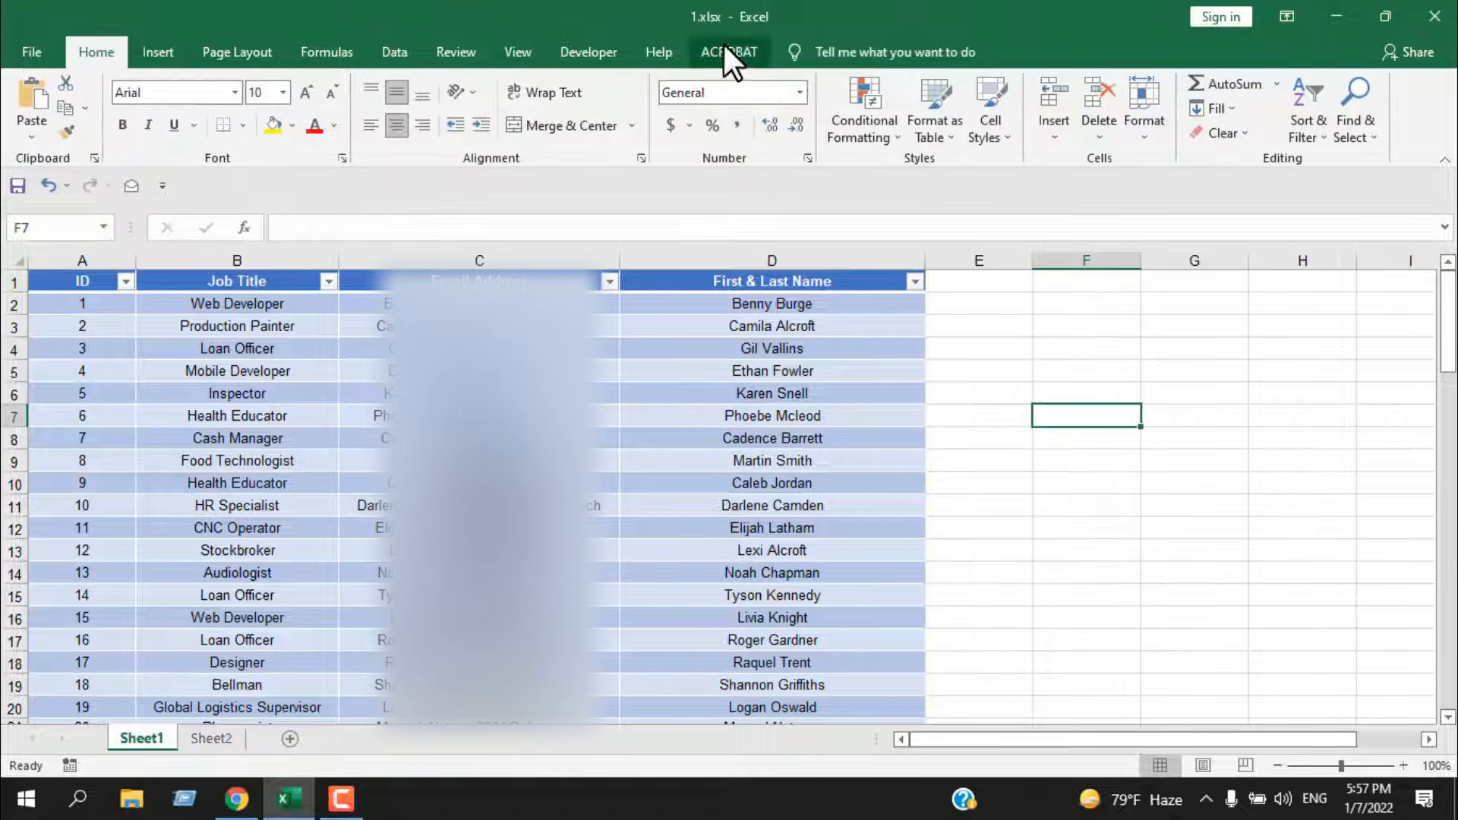
Insert a slicer for the Job Title column and place it in the empty area beside the table
{"action": "left_click", "coordinate": [708, 365]}
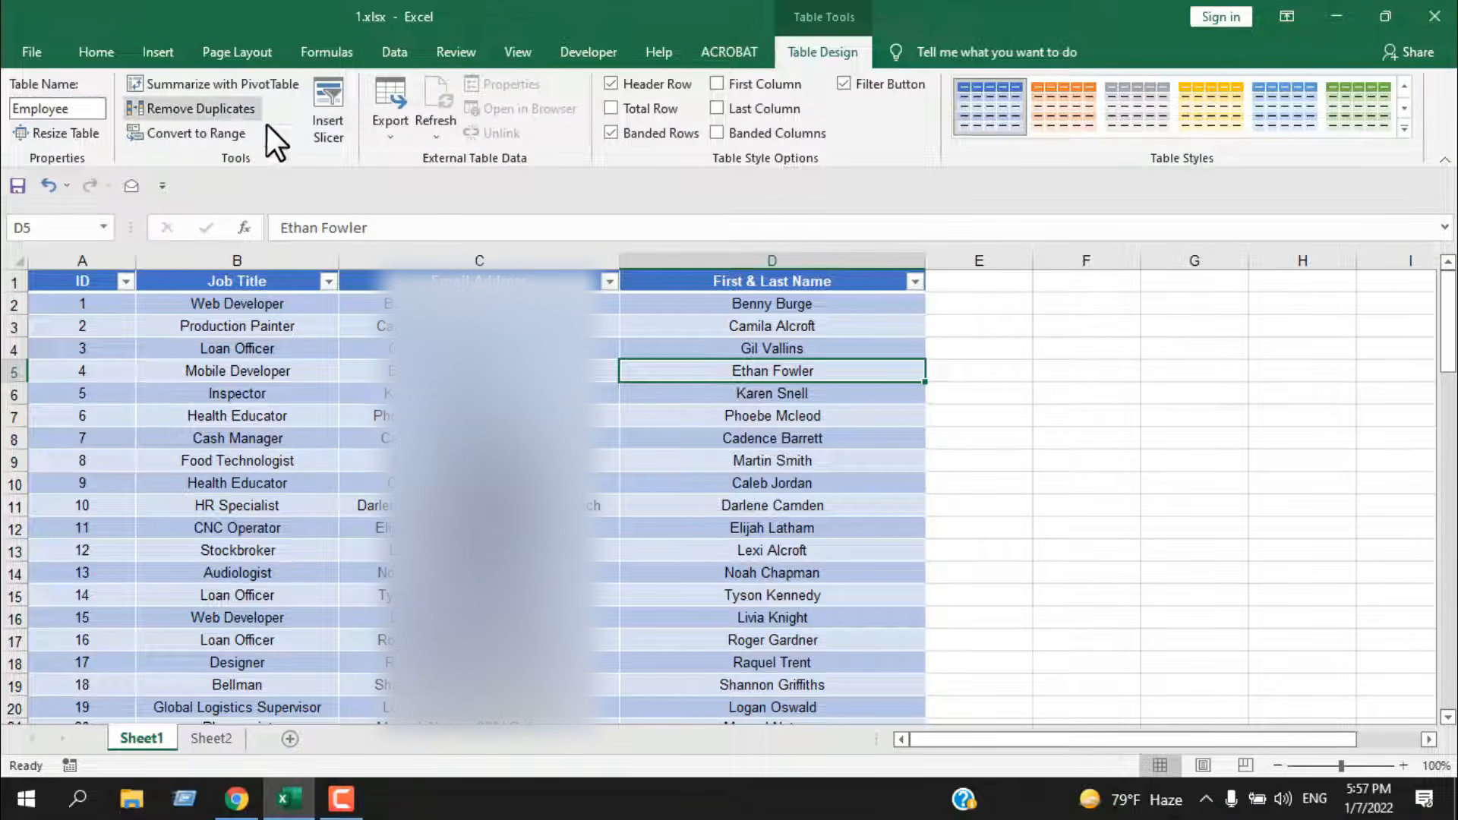
{"action": "left_click", "coordinate": [162, 47]}
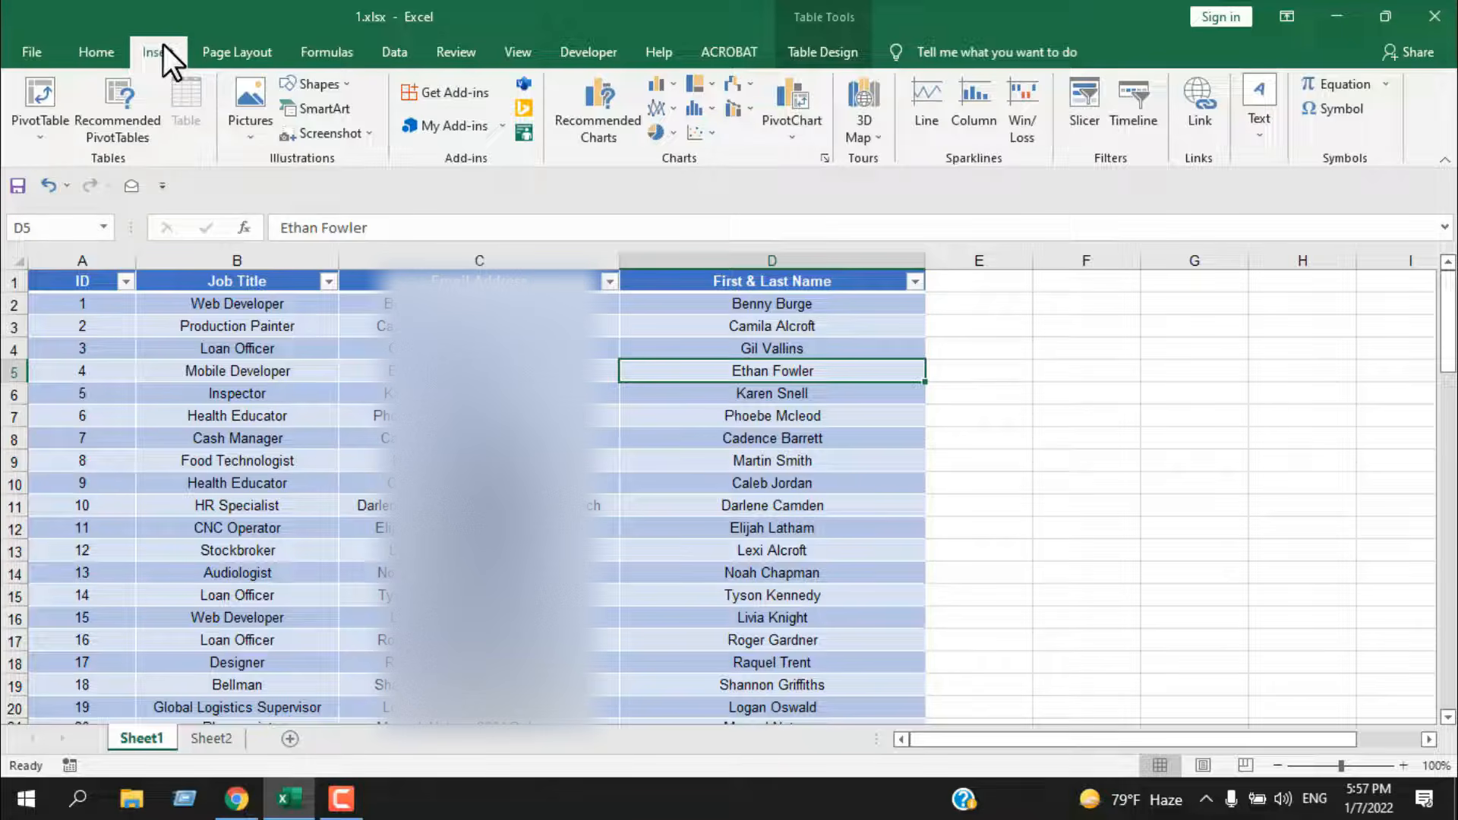
{"action": "left_click", "coordinate": [1089, 106]}
{"action": "left_click_drag", "start_coordinate": [699, 185], "coordinate": [1063, 240]}
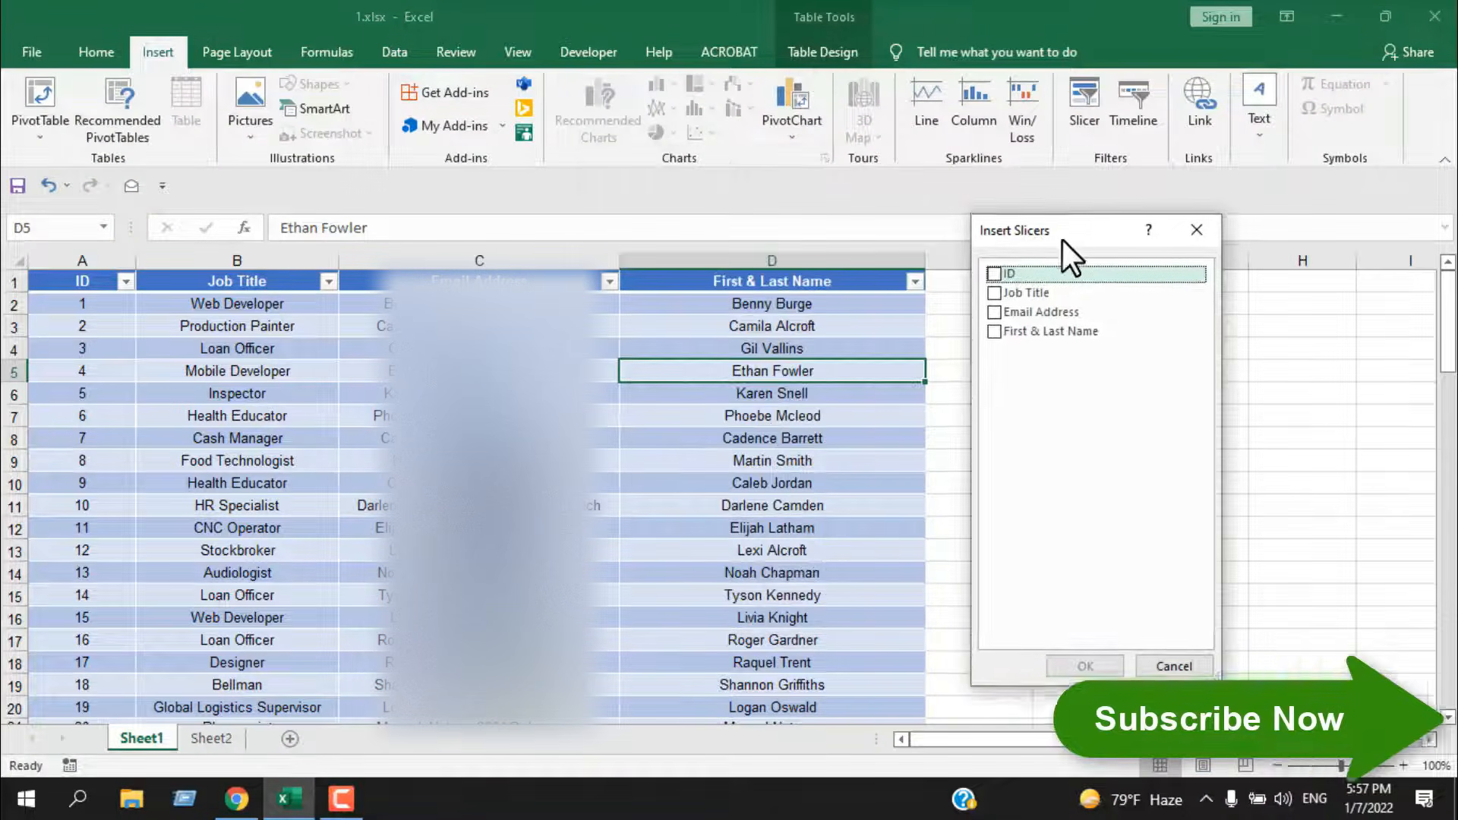
{"action": "left_click", "coordinate": [995, 297]}
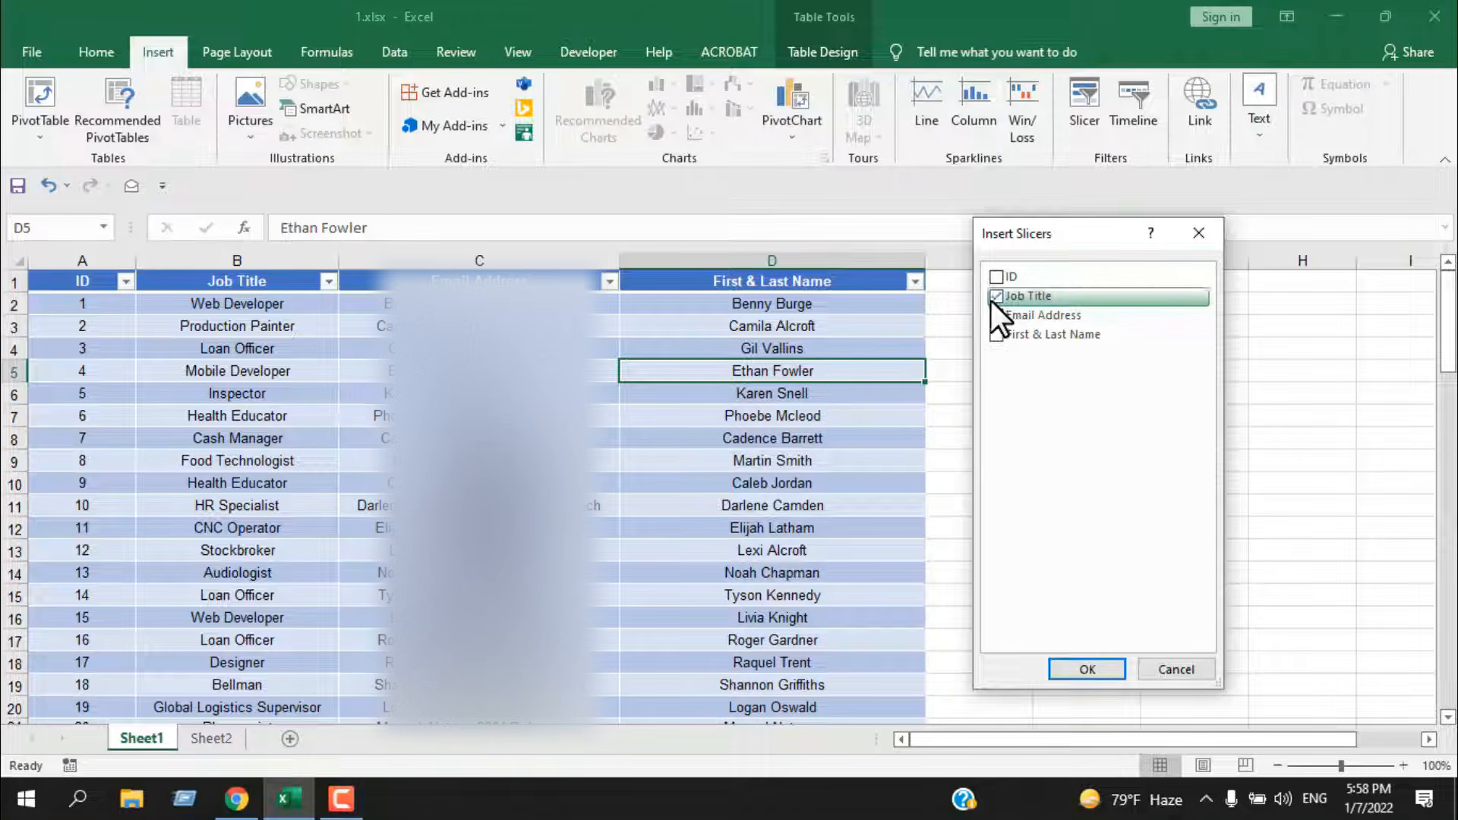
{"action": "left_click", "coordinate": [1072, 673]}
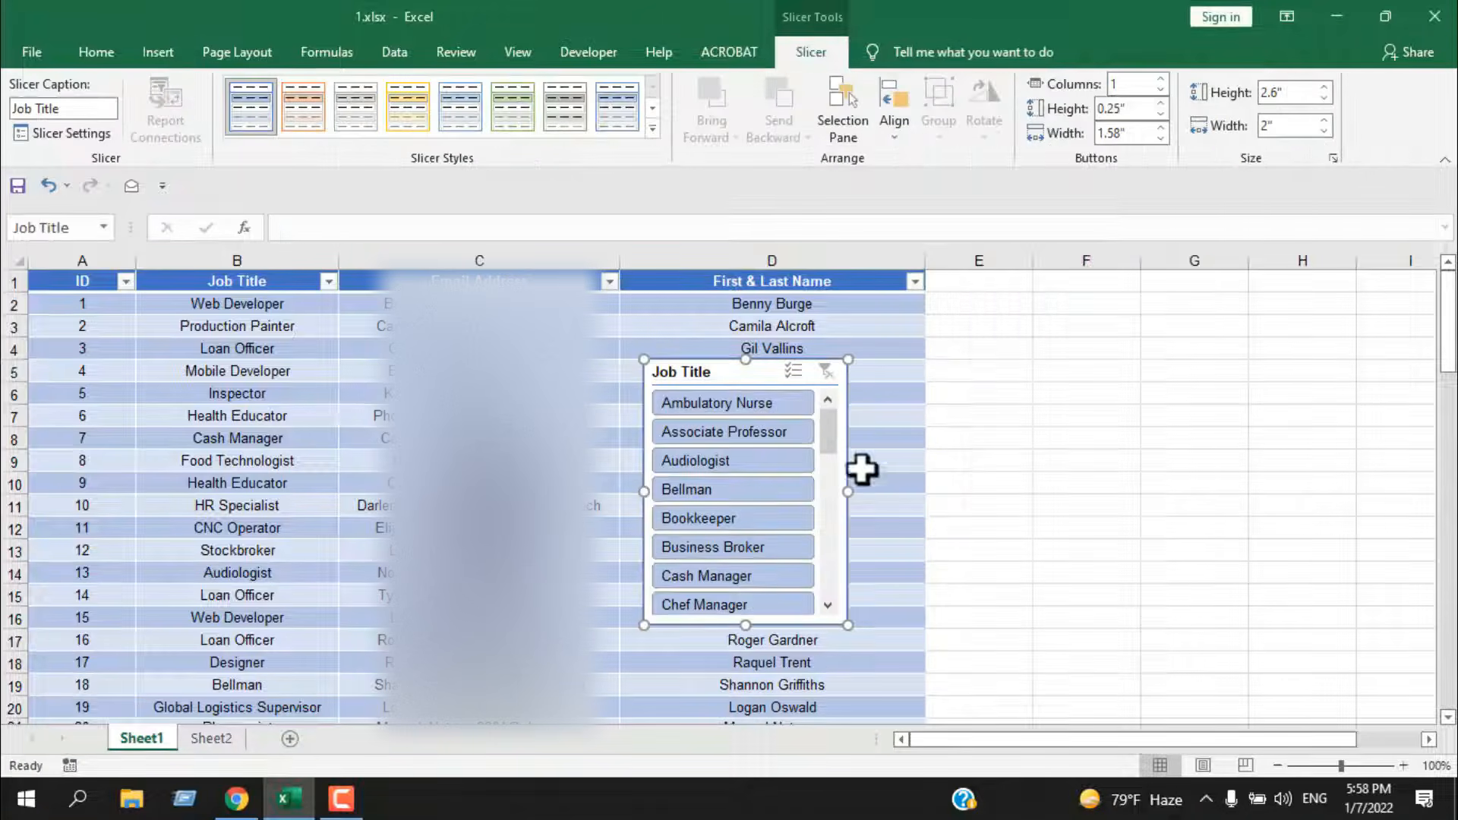
{"action": "left_click_drag", "start_coordinate": [748, 374], "coordinate": [1105, 359]}
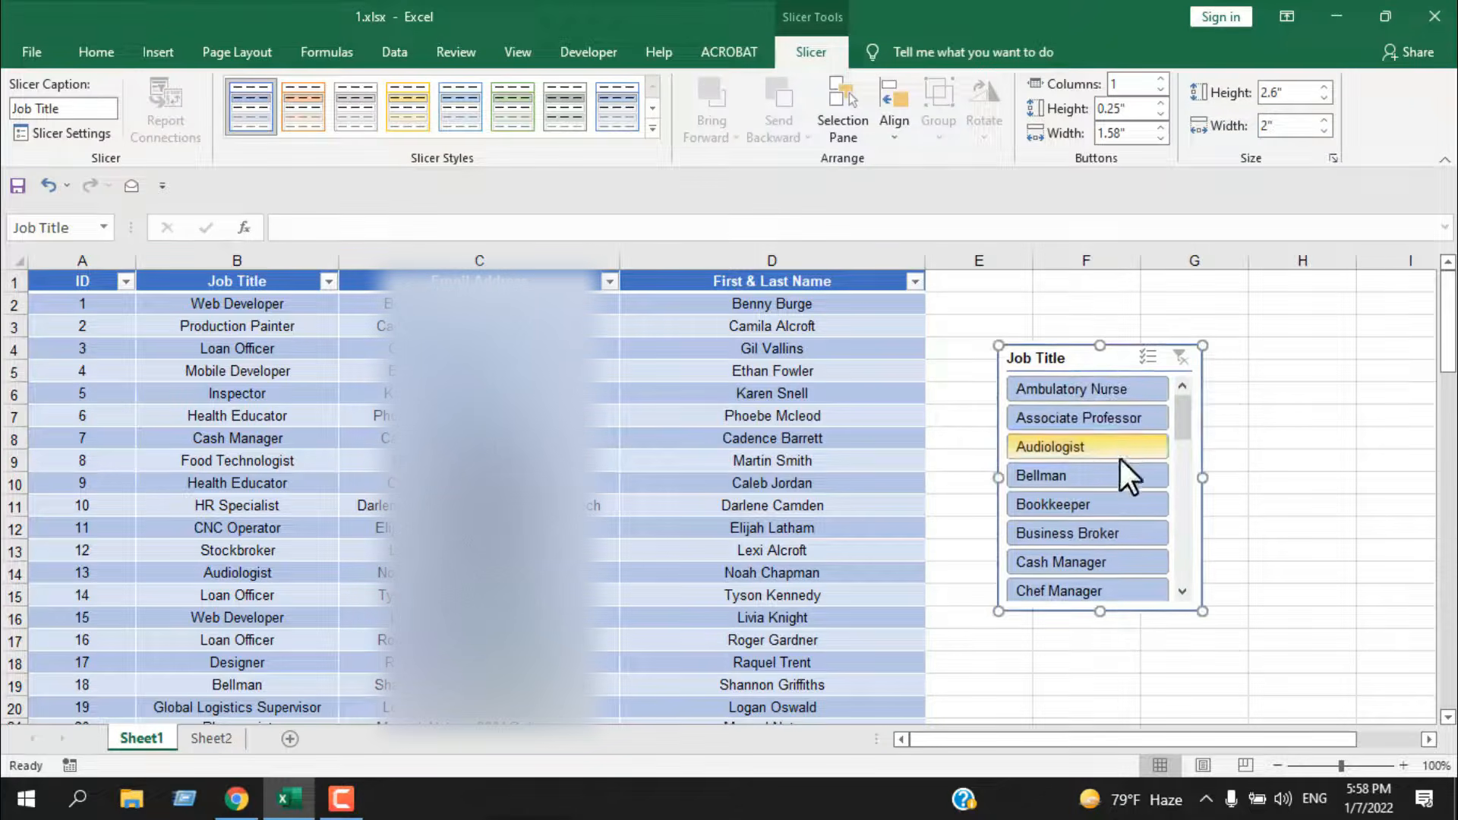
Try filtering the table with the slicer by Associate Professor and by Business Broker, and clear the filter
{"action": "left_click_drag", "start_coordinate": [1183, 441], "coordinate": [1087, 427]}
{"action": "left_click", "coordinate": [1087, 427]}
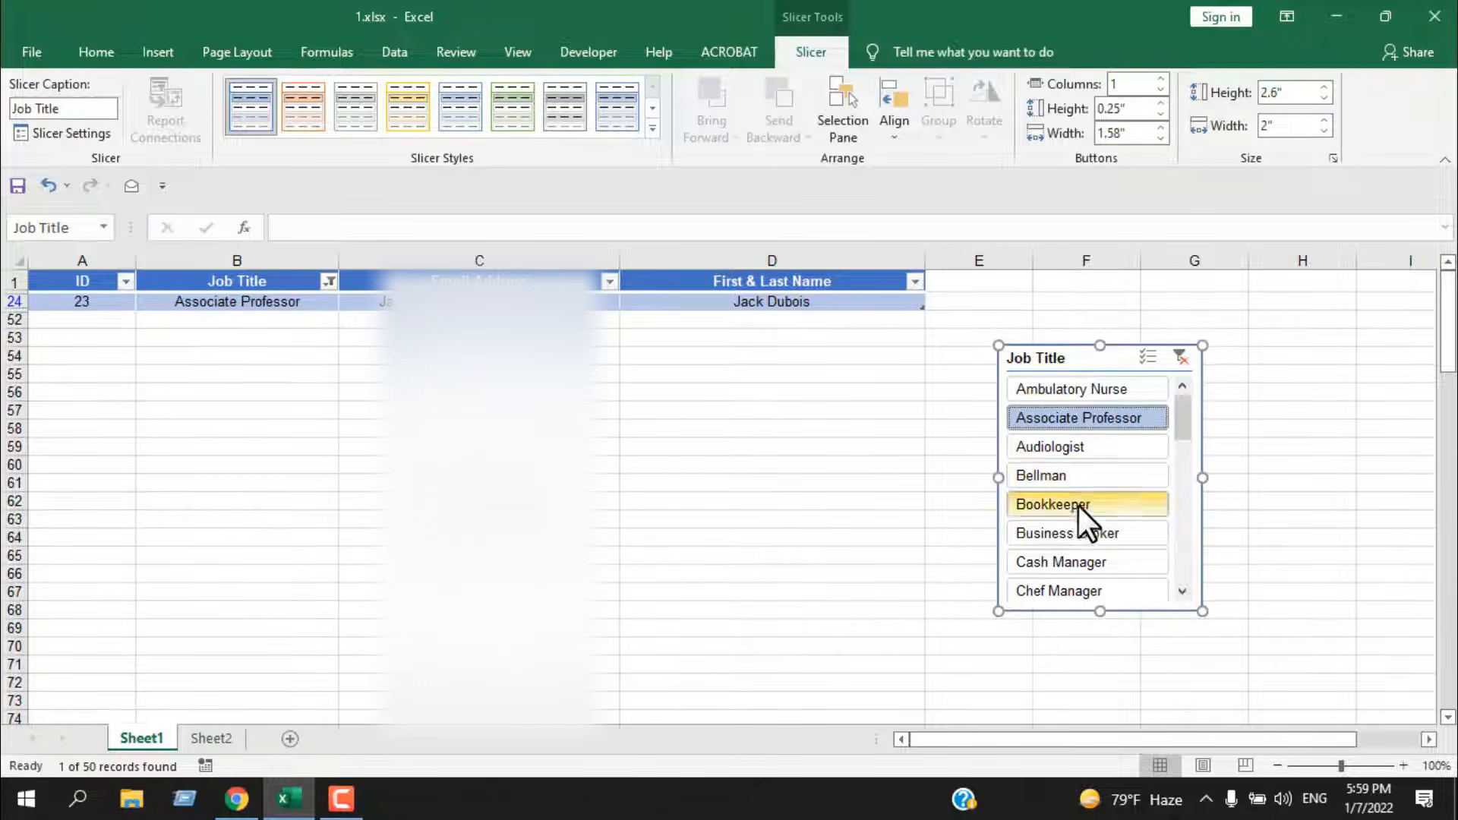
{"action": "left_click", "coordinate": [1081, 456]}
{"action": "left_click", "coordinate": [1105, 533]}
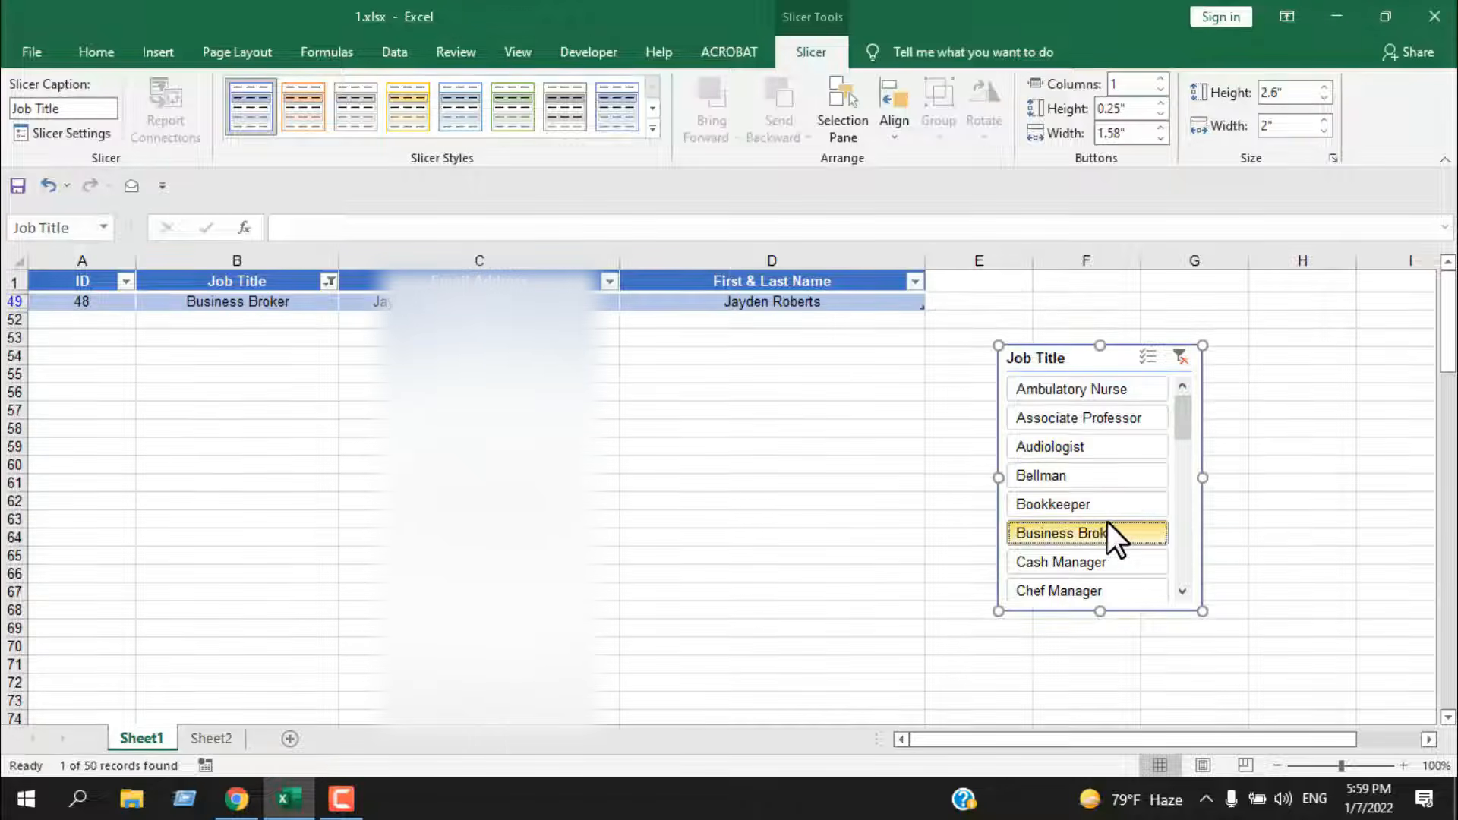
{"action": "left_click", "coordinate": [1181, 359]}
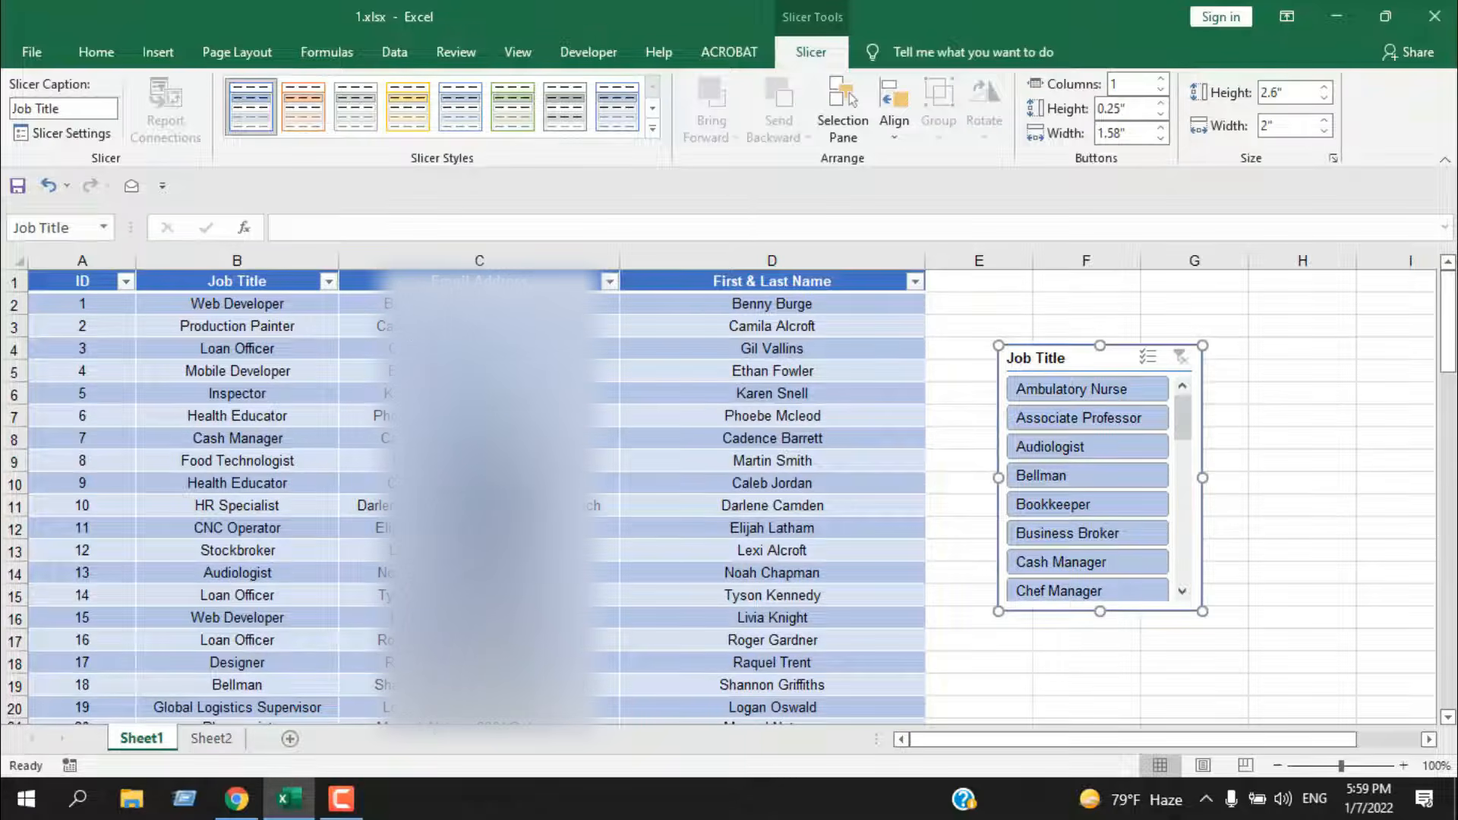
{"action": "left_click", "coordinate": [951, 391]}
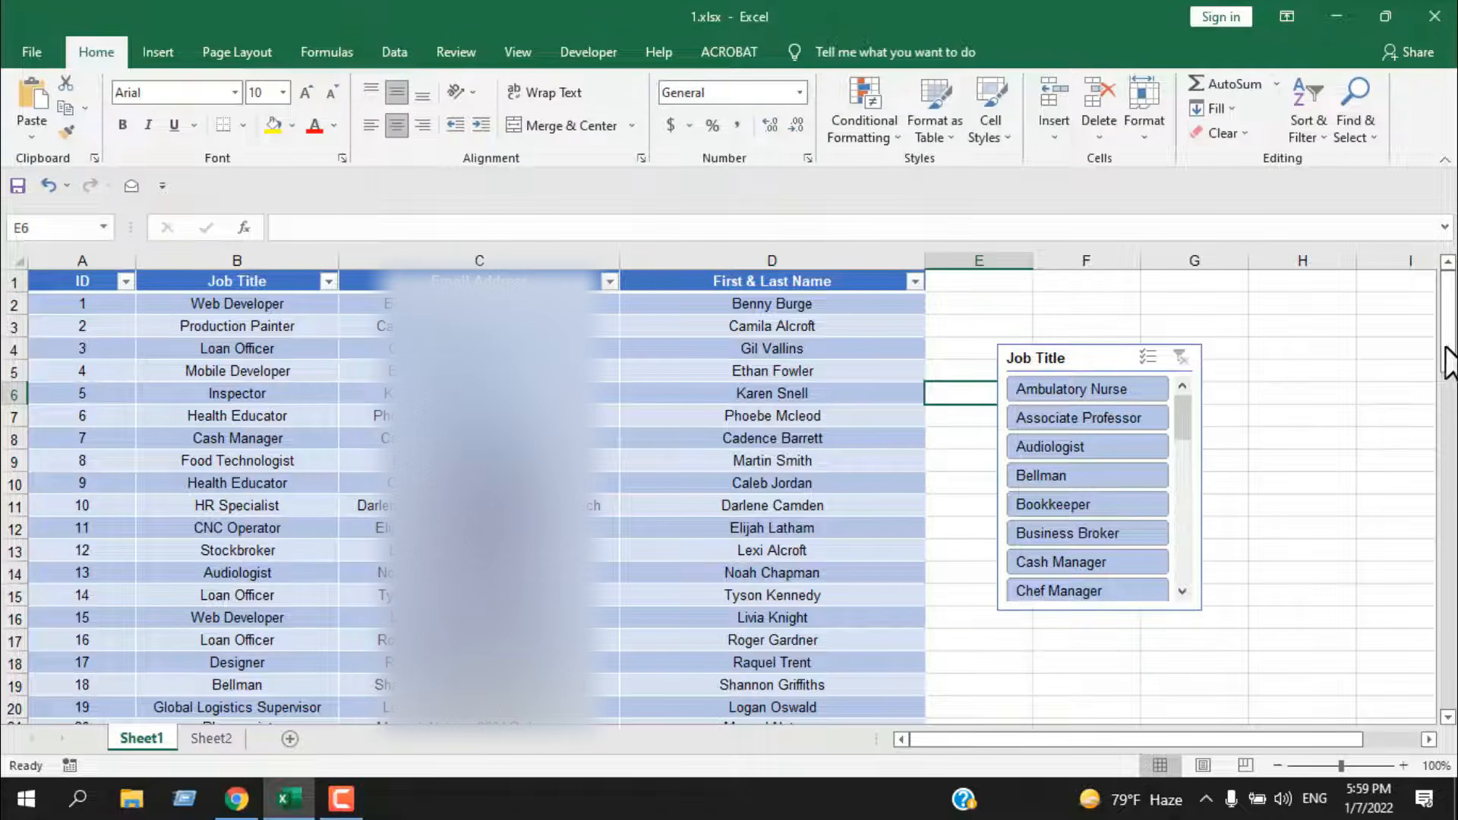
Add a new record with ID 51 in cell A52 directly below the table, and check the row's last cell
{"action": "left_click_drag", "start_coordinate": [1449, 346], "coordinate": [1449, 527]}
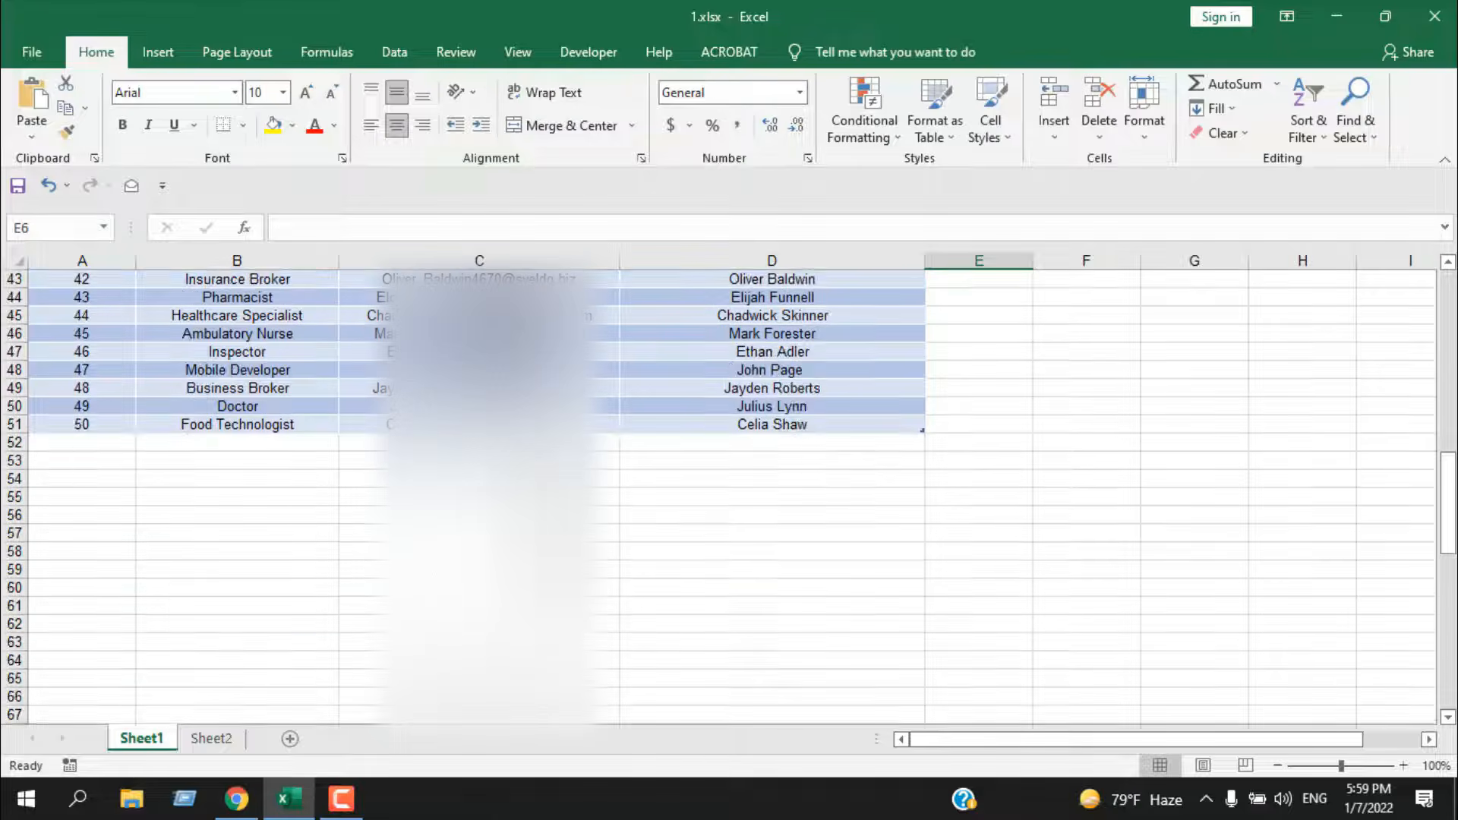
{"action": "left_click", "coordinate": [107, 444]}
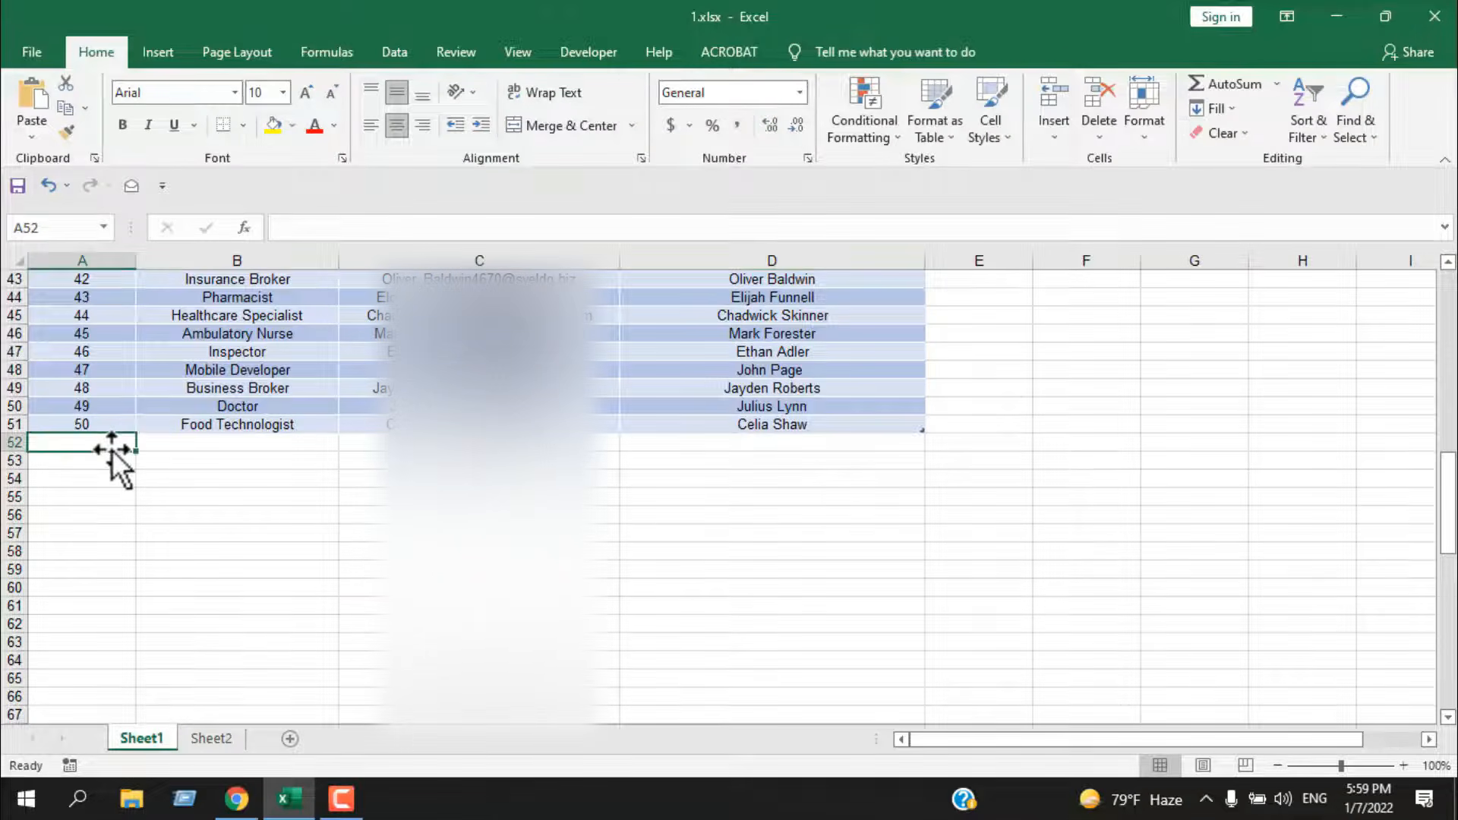
{"action": "type", "text": "51"}
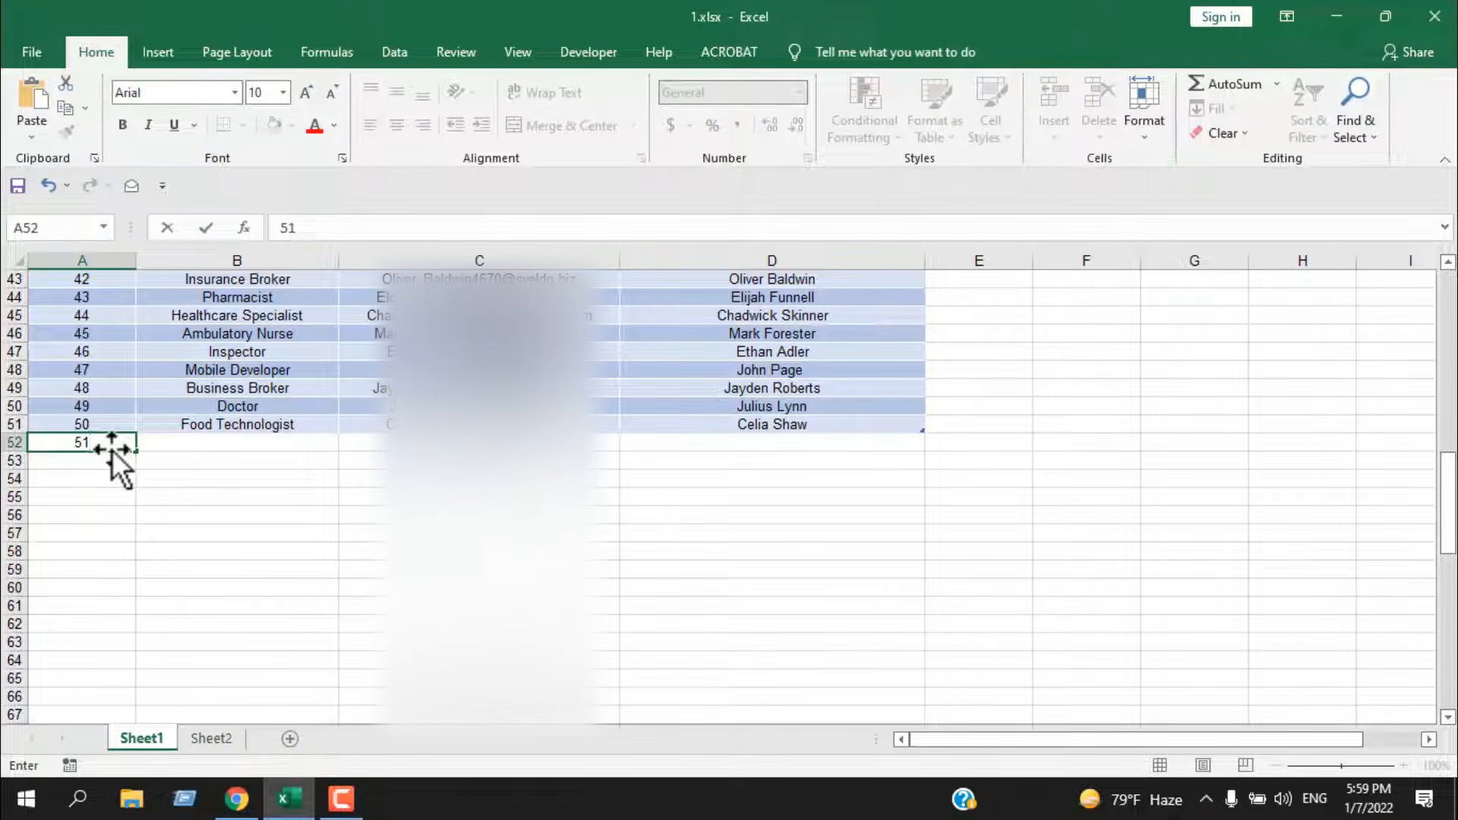
{"action": "key", "text": "Return"}
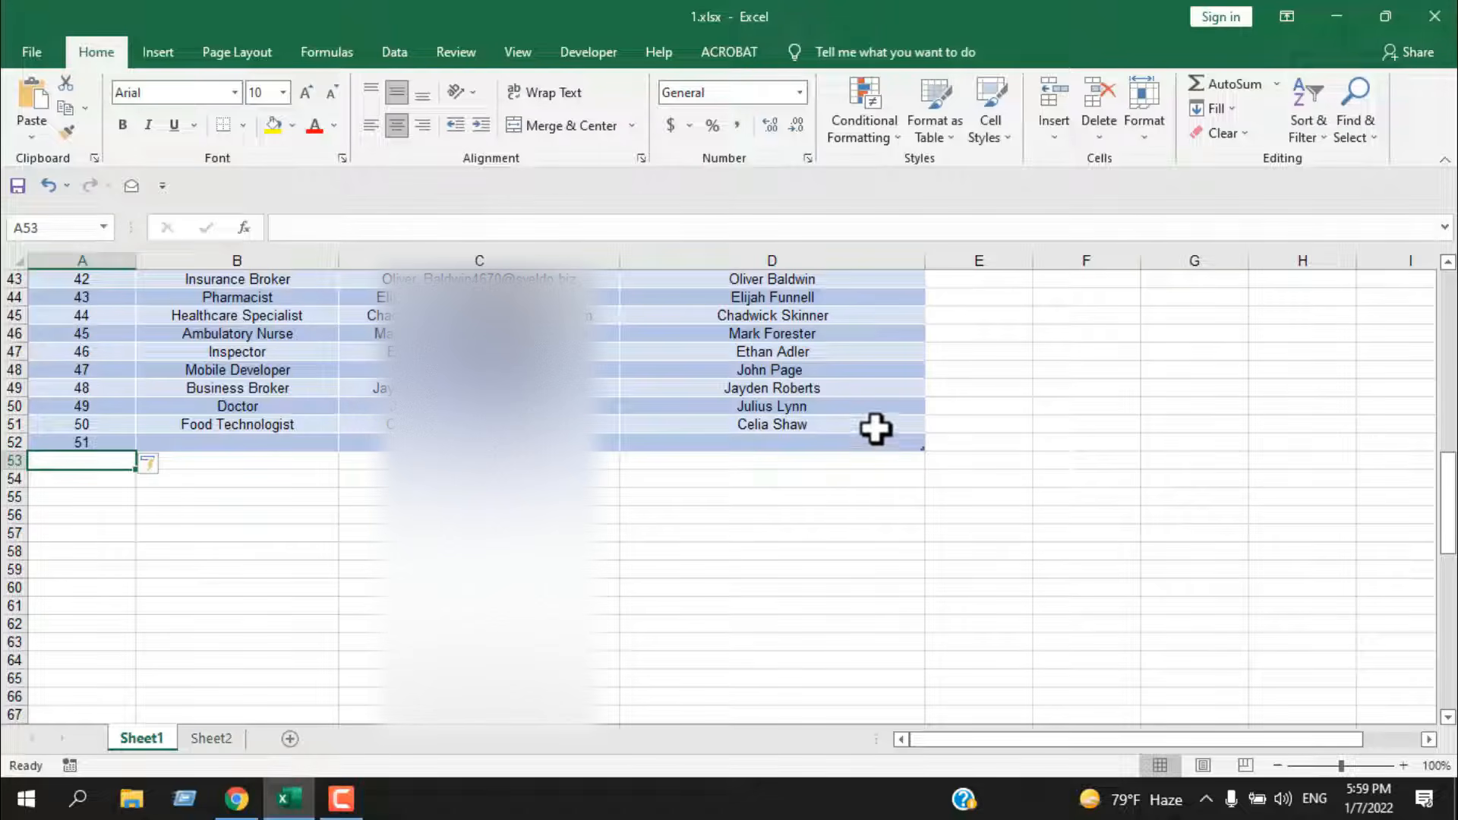
{"action": "left_click", "coordinate": [879, 429]}
{"action": "left_click", "coordinate": [879, 445]}
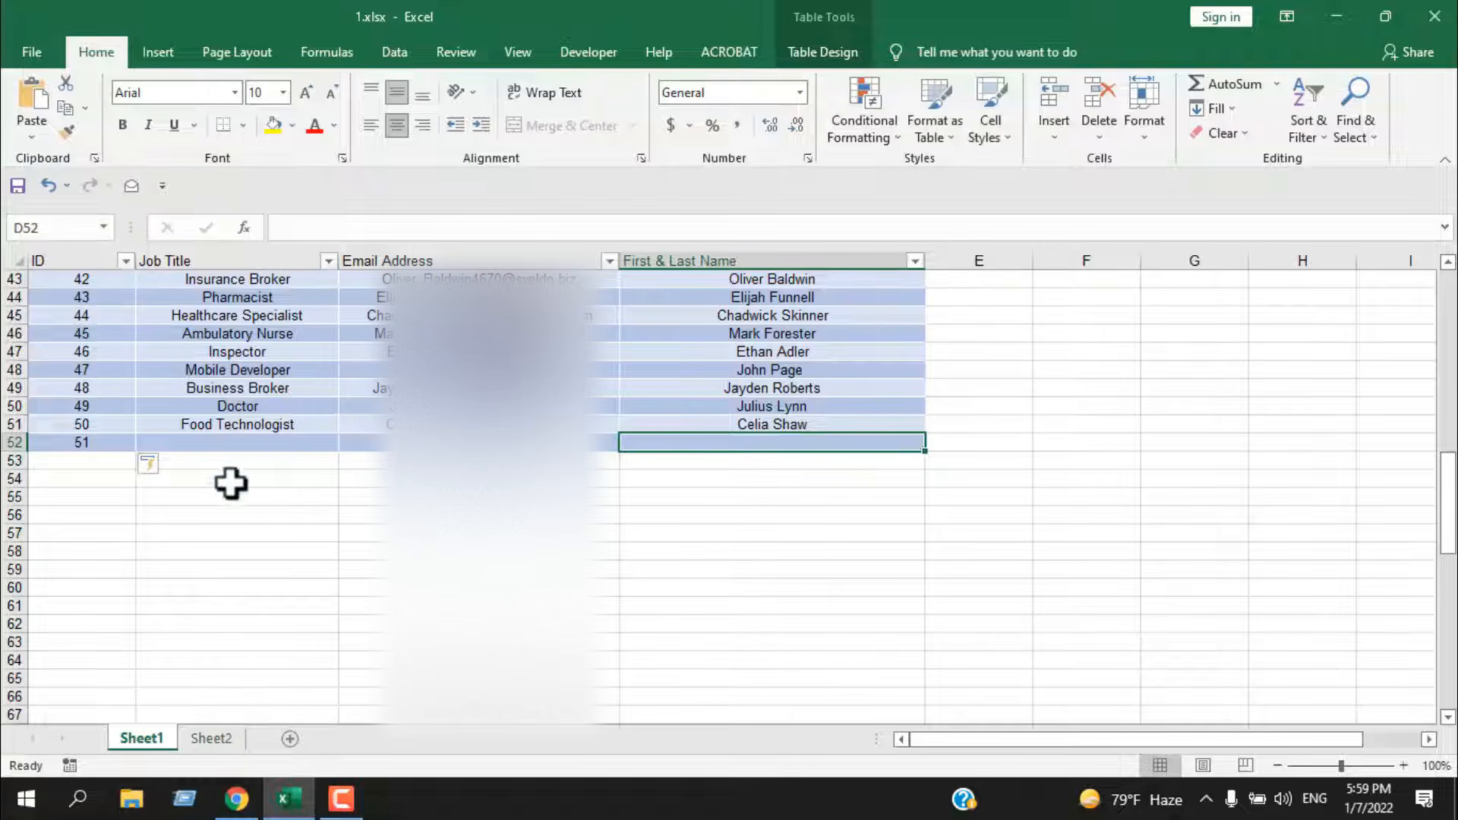
Move the selection to empty cell C56 below the table, and select the table's data by its name, Employee
{"action": "left_click", "coordinate": [105, 463]}
{"action": "left_click", "coordinate": [212, 479]}
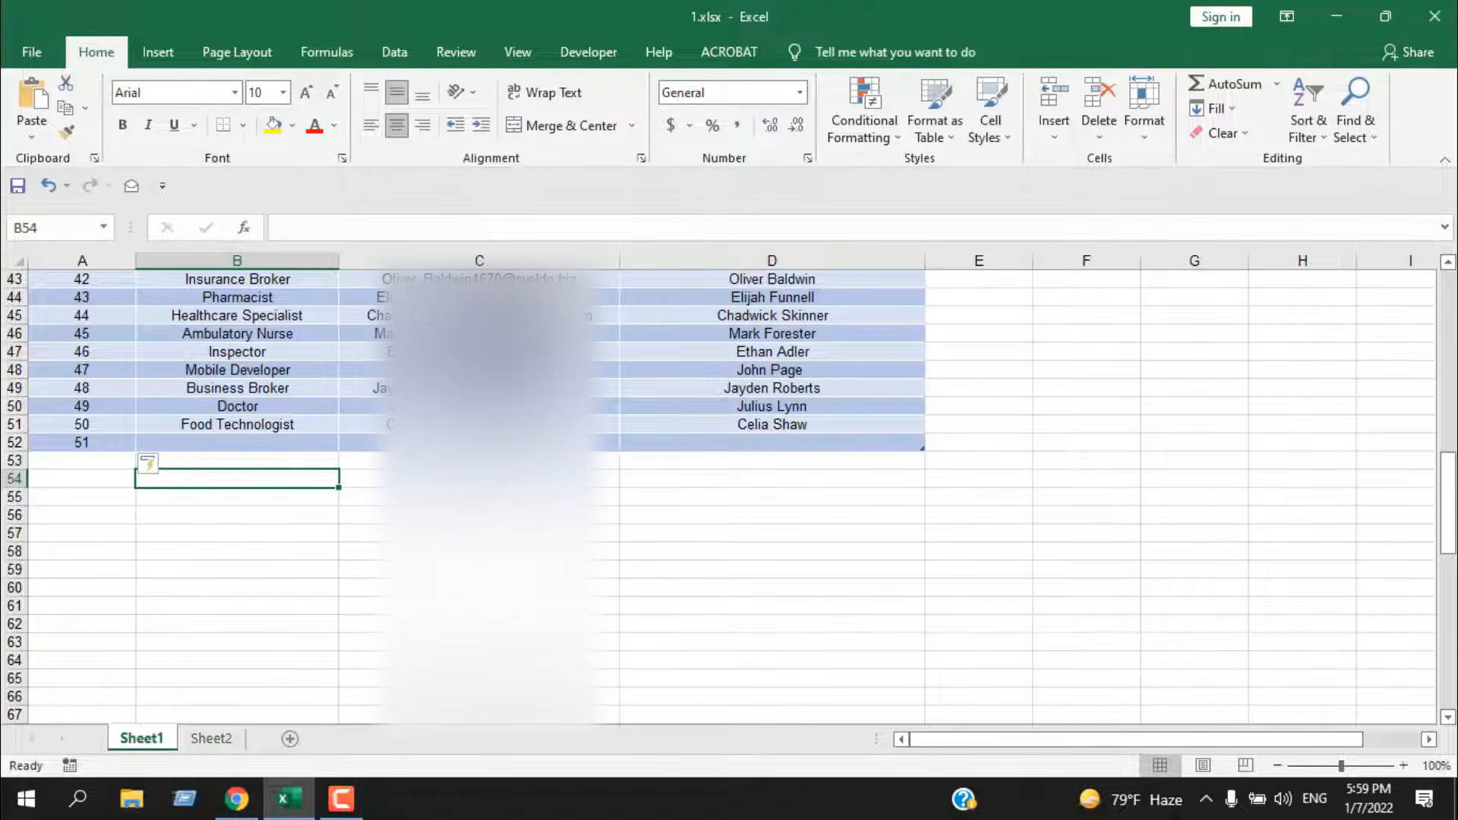
{"action": "left_click", "coordinate": [486, 515]}
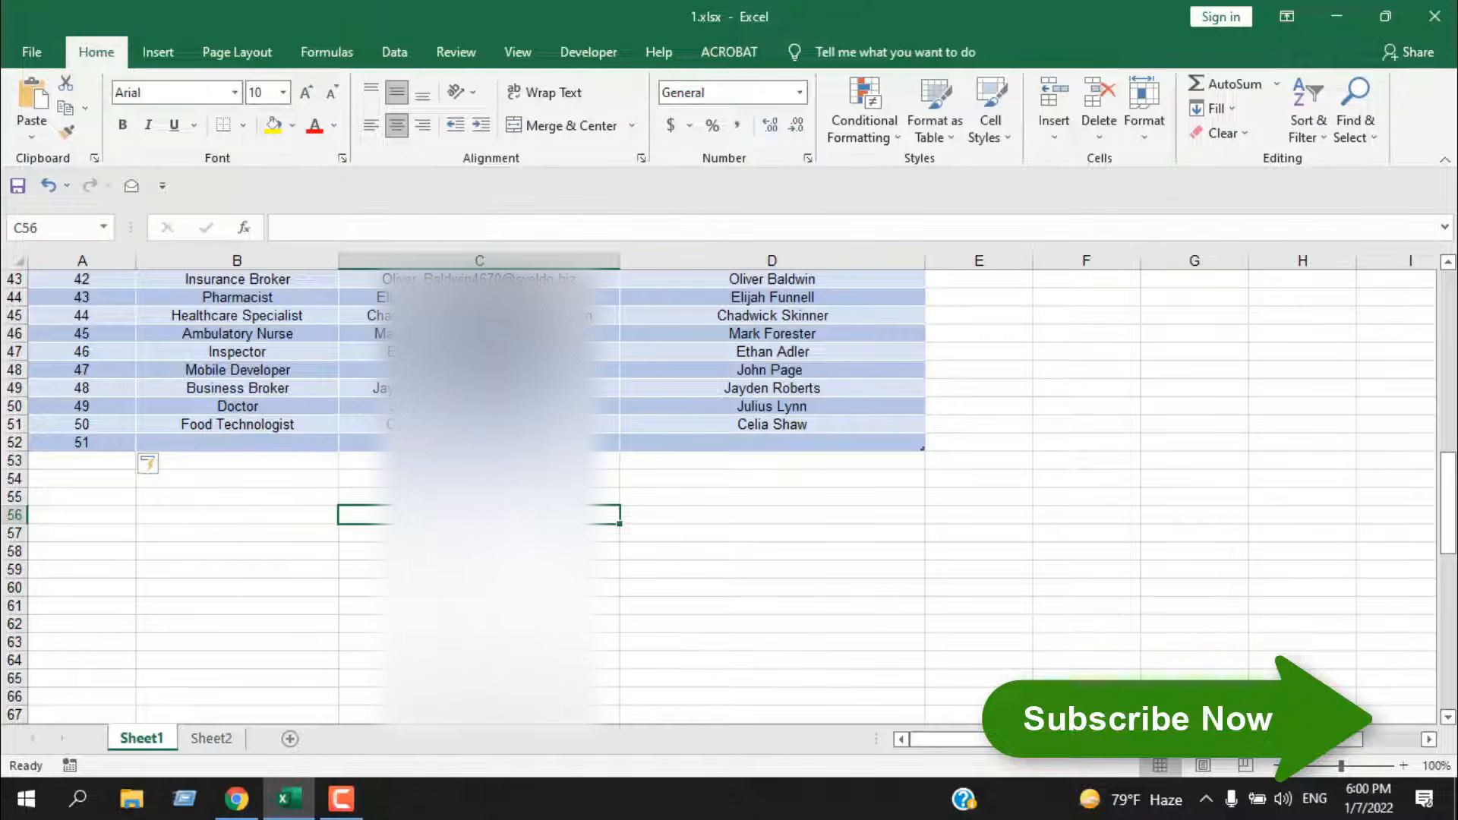
{"action": "left_click", "coordinate": [105, 228]}
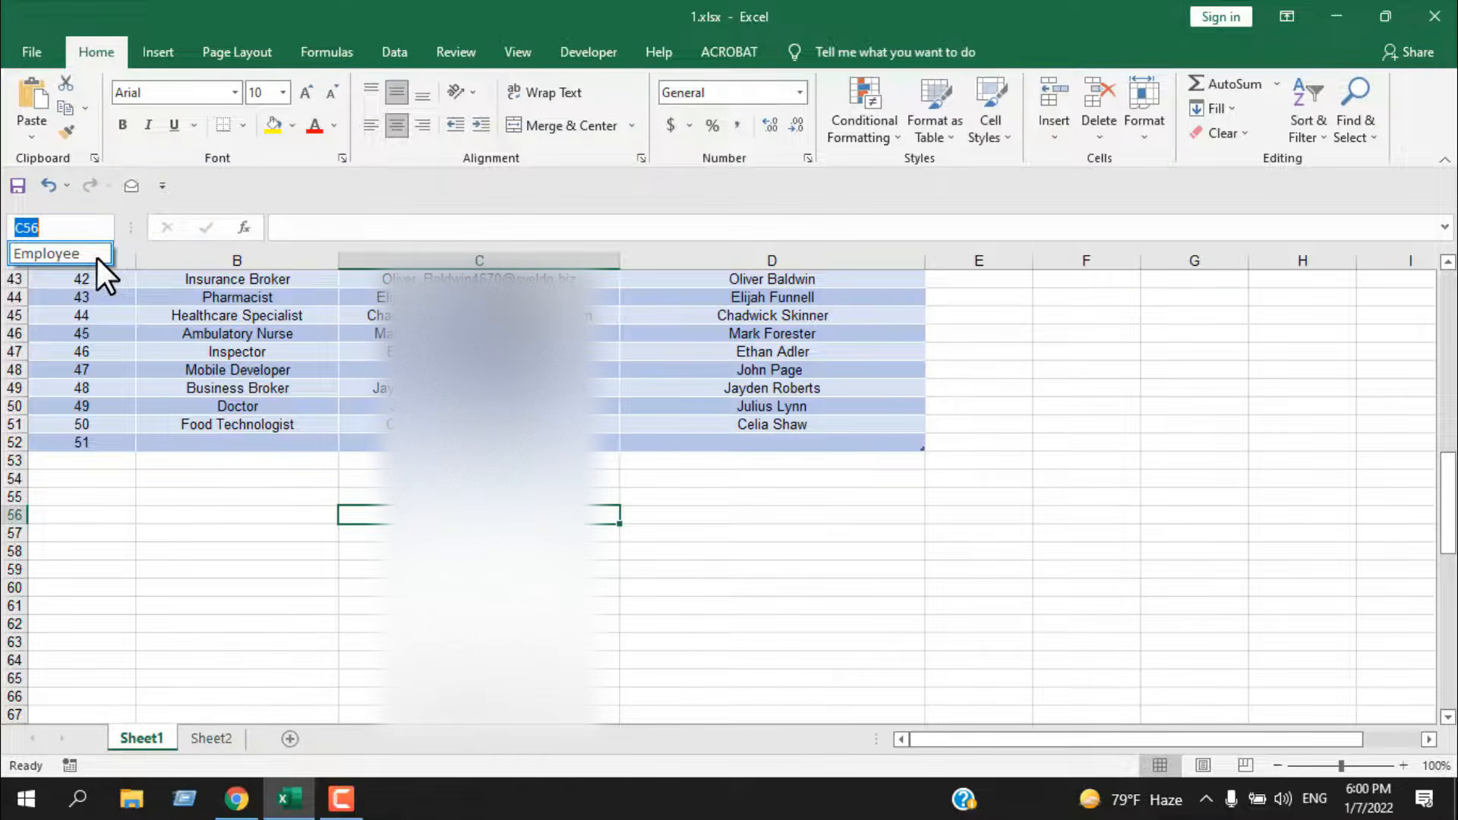
{"action": "left_click", "coordinate": [97, 257]}
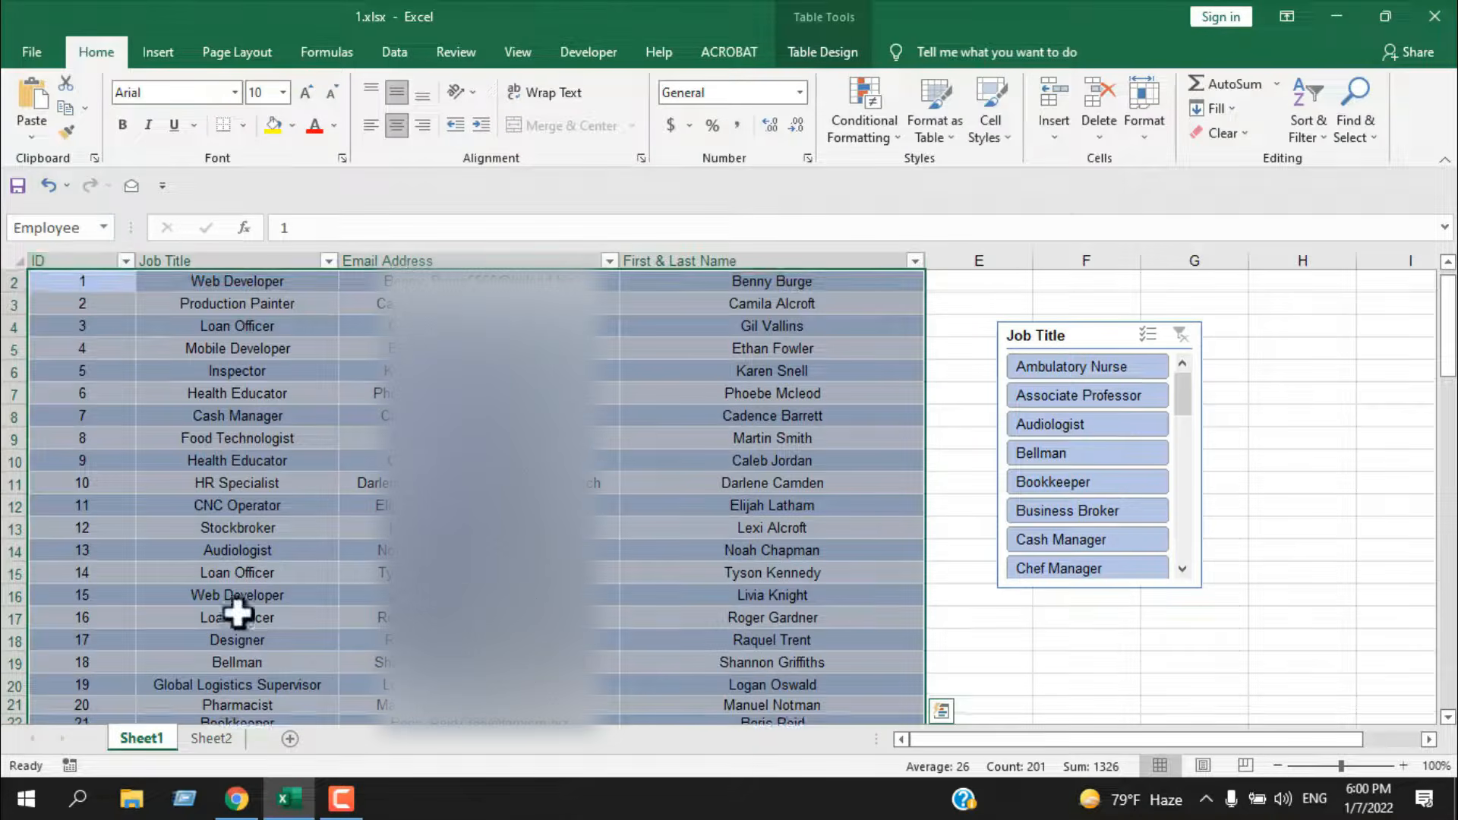
Switch to Sheet2 and jump from there to the table's data by its name, Employee
{"action": "scroll", "coordinate": [1058, 628], "scroll_direction": "down", "scroll_amount": 9}
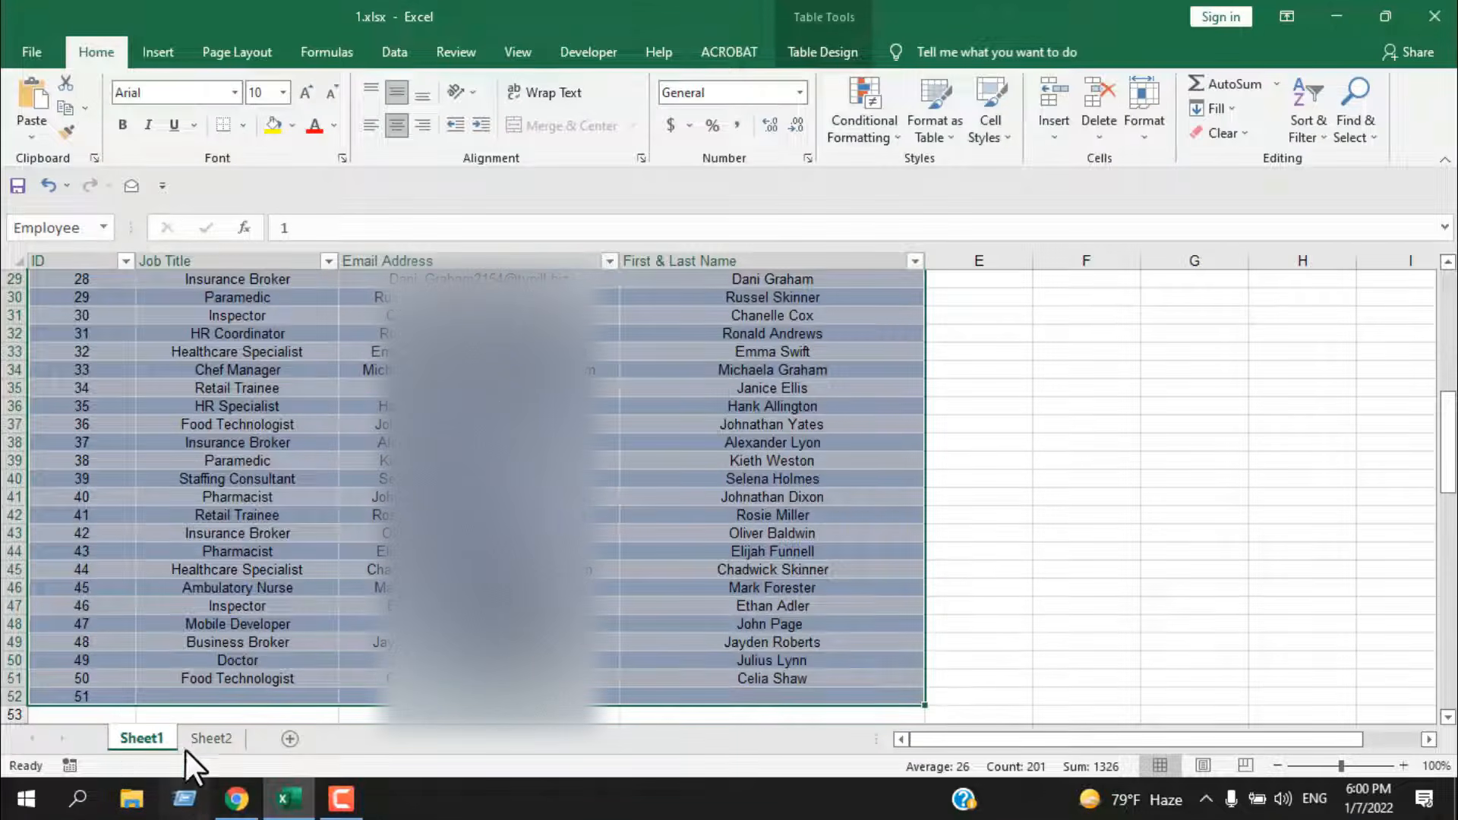
{"action": "left_click", "coordinate": [194, 745]}
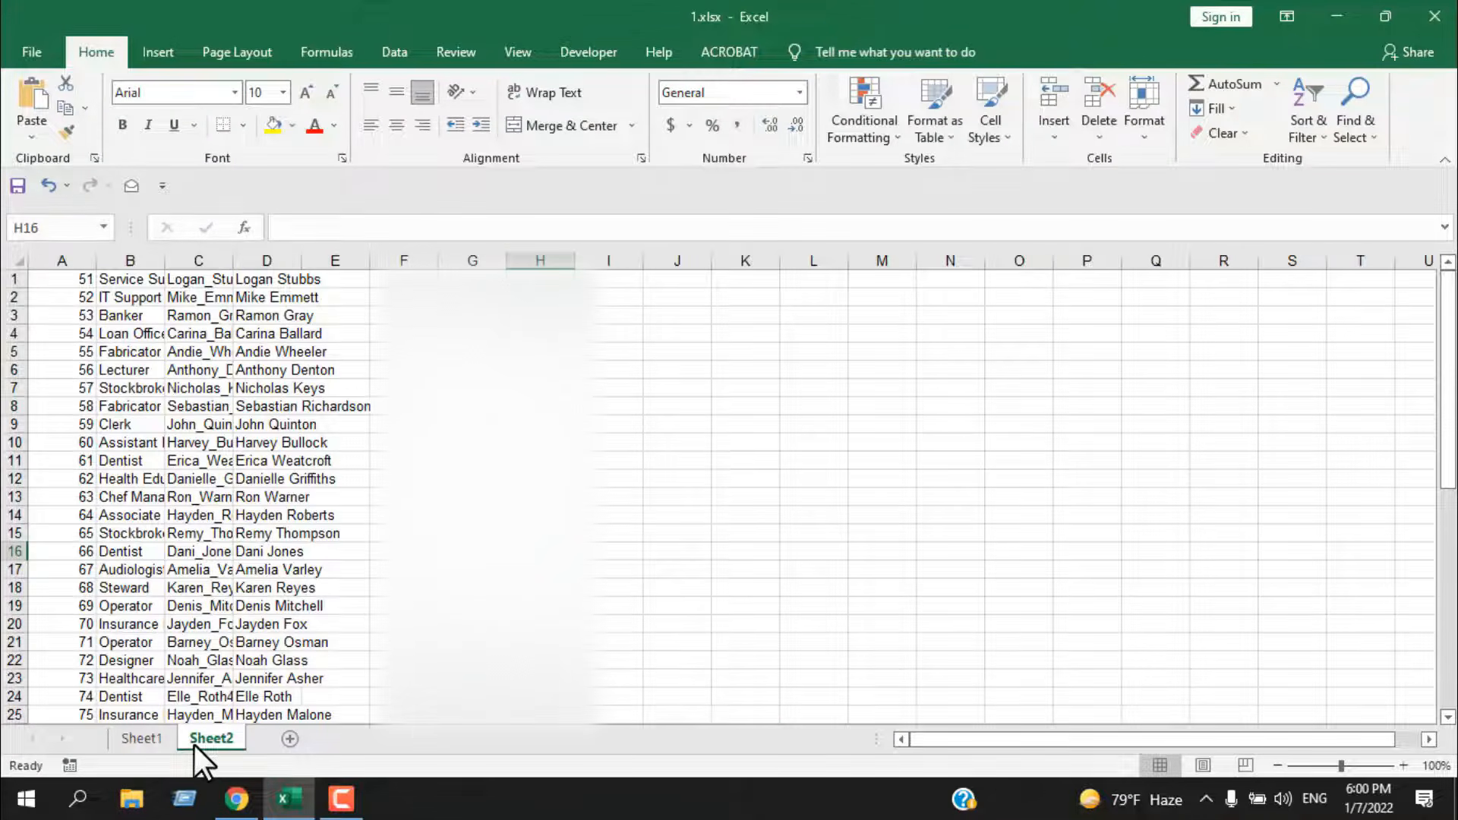
{"action": "left_click", "coordinate": [105, 227]}
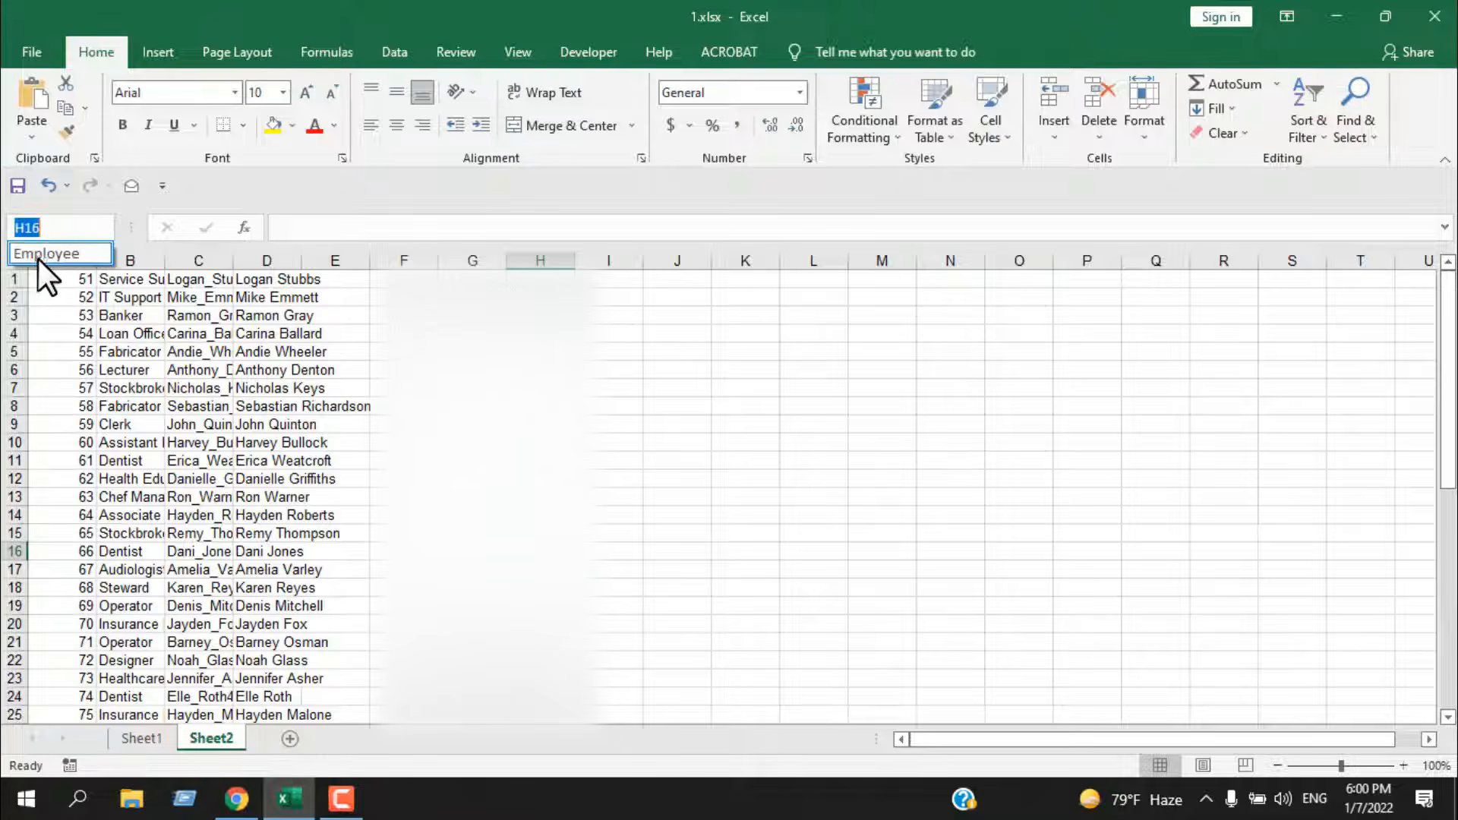
{"action": "left_click", "coordinate": [38, 258]}
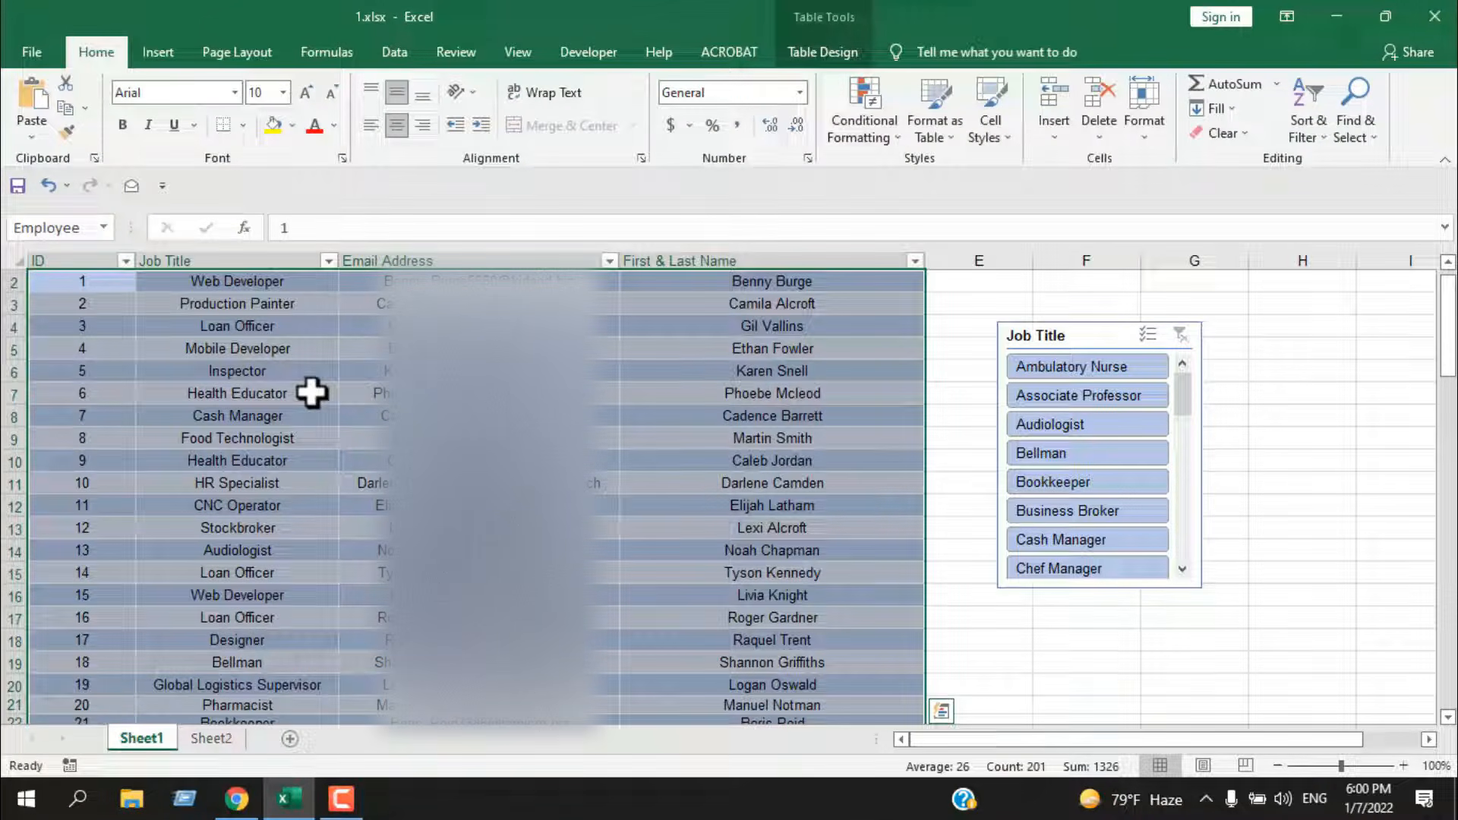
Convert the Employee table on Sheet1 to a normal range
{"action": "scroll", "coordinate": [311, 393], "scroll_direction": "up", "scroll_amount": 1}
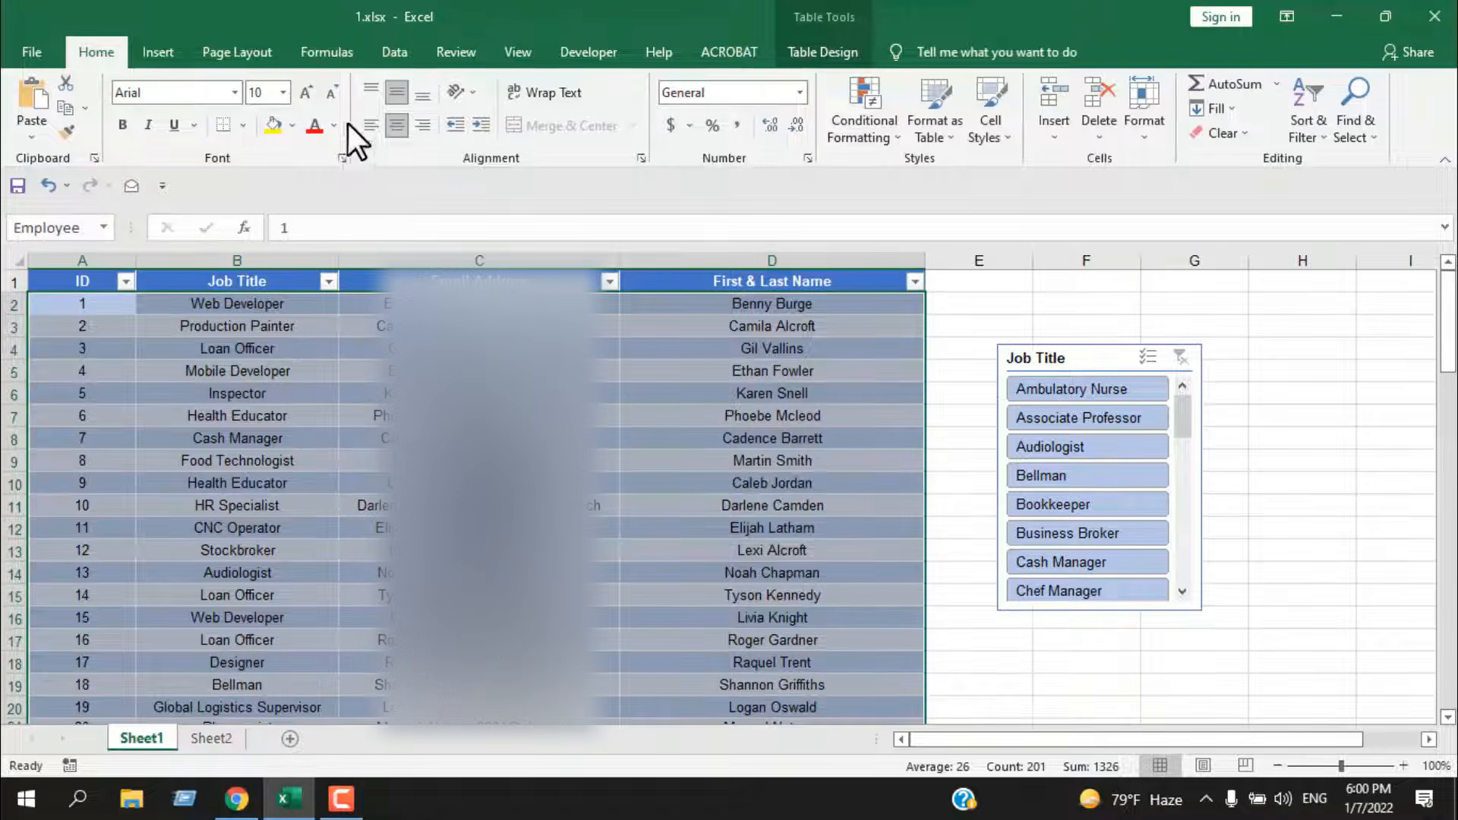
{"action": "left_click", "coordinate": [826, 20]}
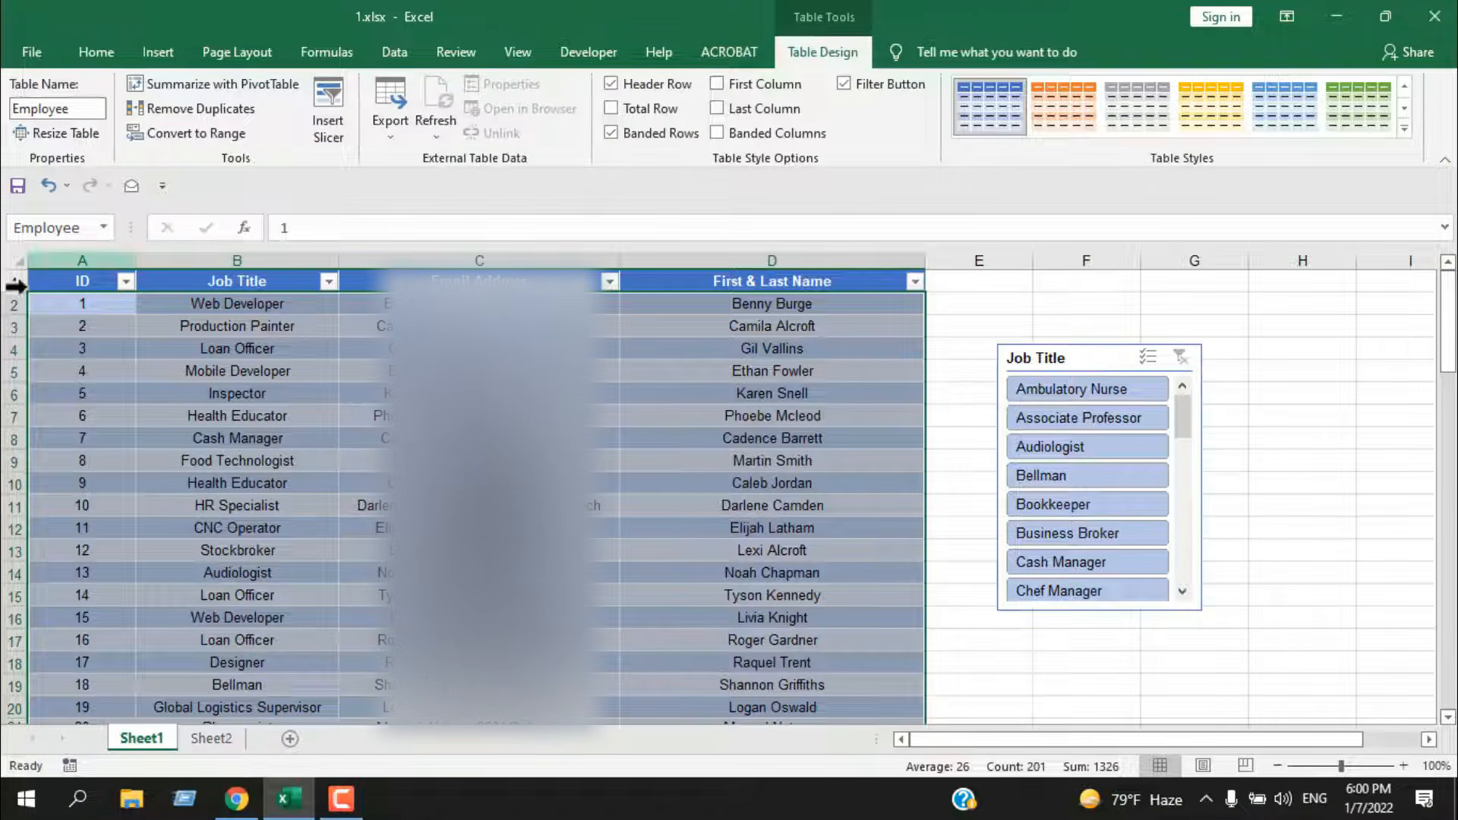
{"action": "left_click", "coordinate": [190, 137]}
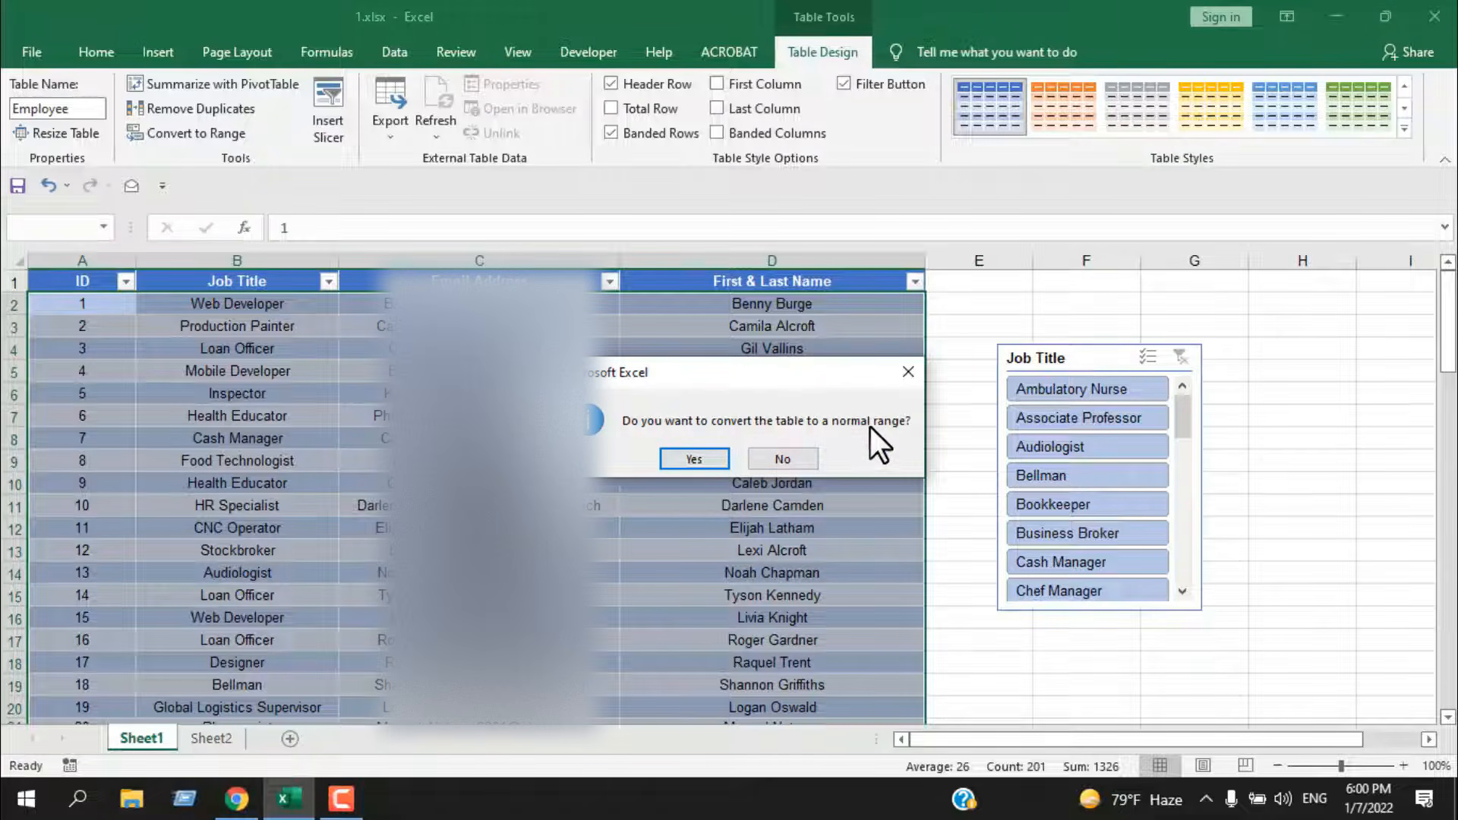
{"action": "left_click", "coordinate": [694, 459]}
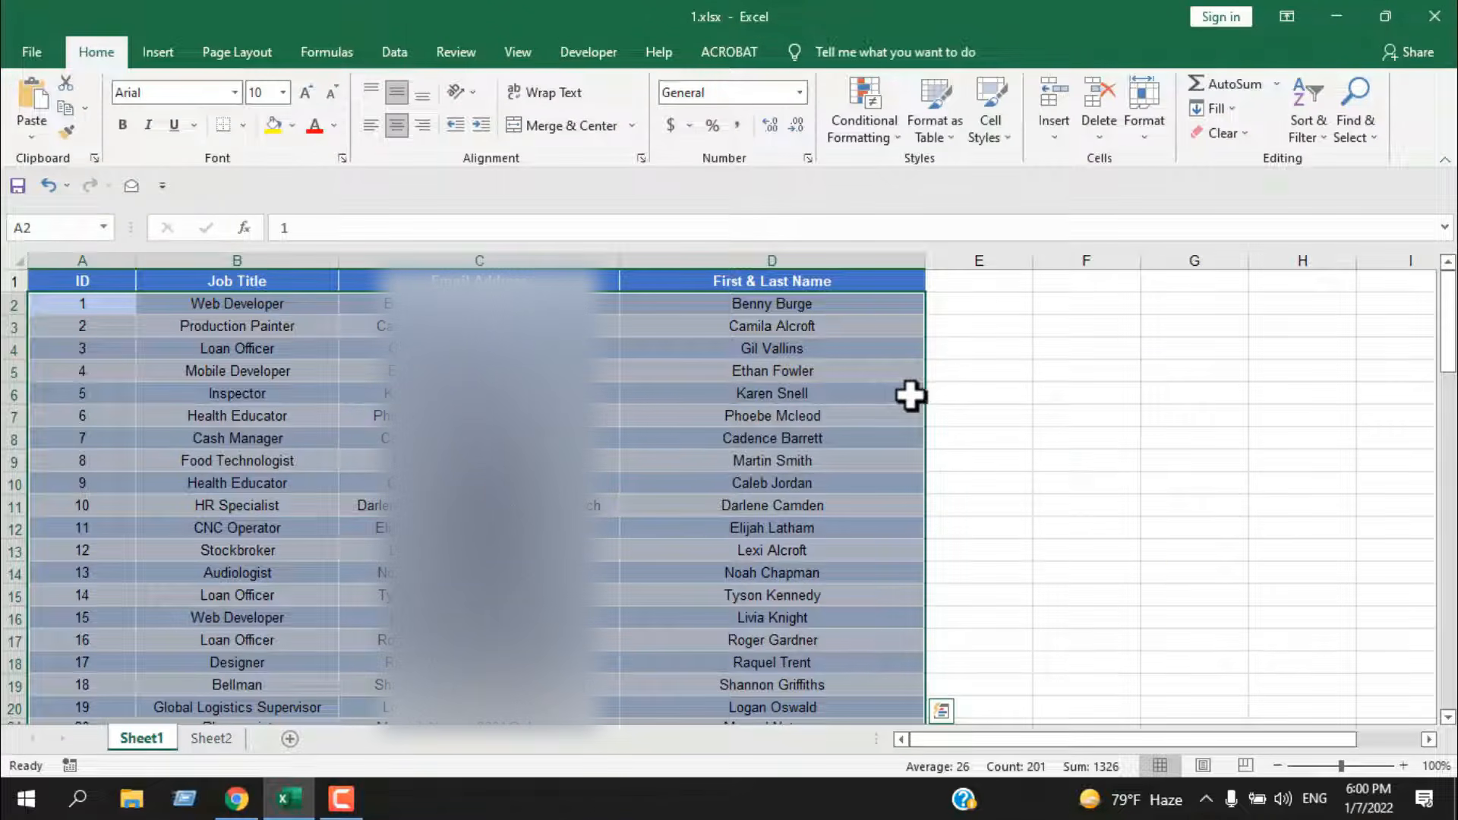
Check the last row of the converted range and enter ID 52 in cell A53 directly below it
{"action": "scroll", "coordinate": [907, 395], "scroll_direction": "down", "scroll_amount": 5}
{"action": "scroll", "coordinate": [892, 403], "scroll_direction": "down", "scroll_amount": 11}
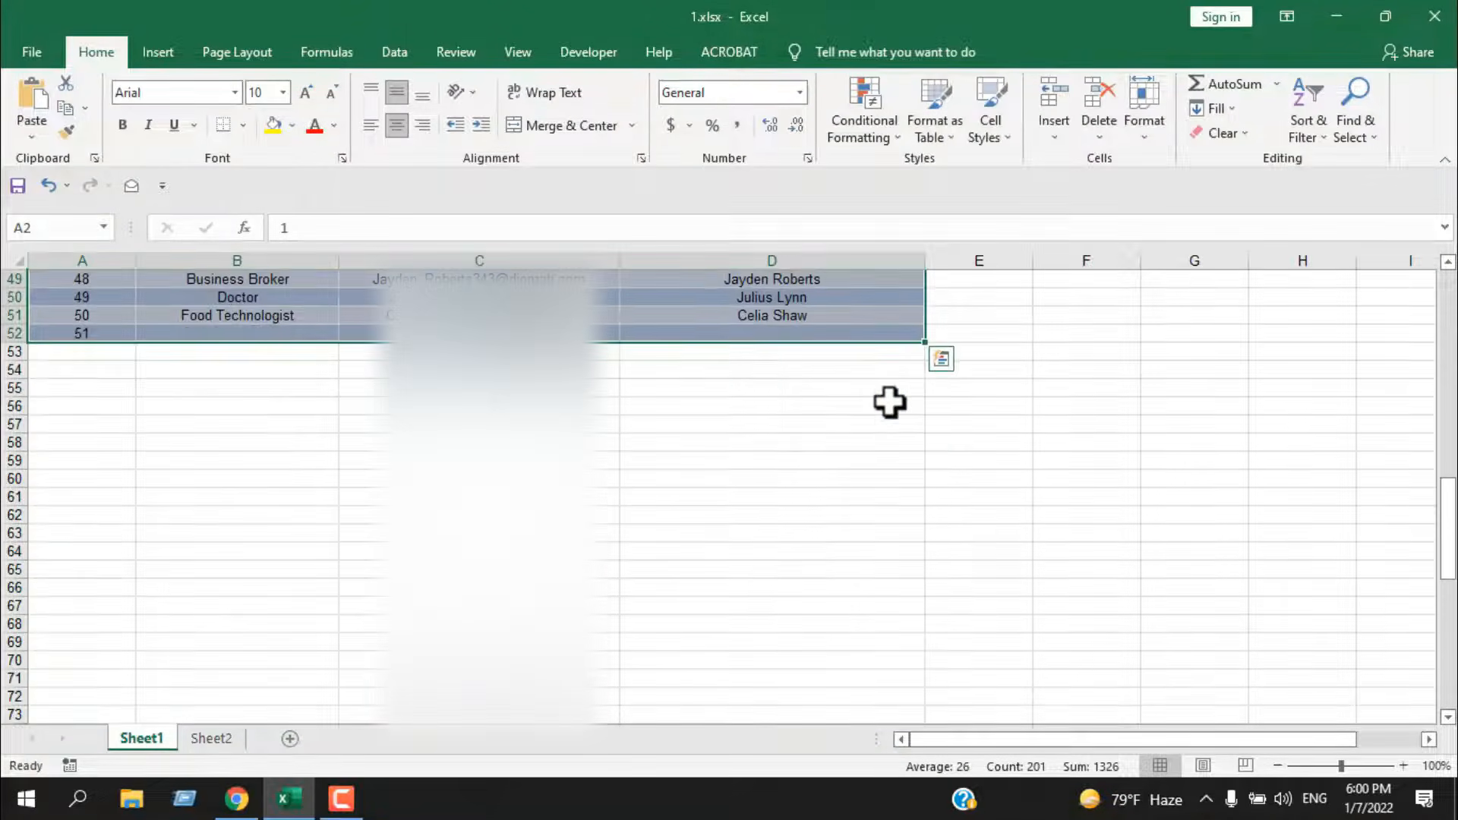
{"action": "left_click", "coordinate": [872, 408]}
{"action": "left_click", "coordinate": [881, 332]}
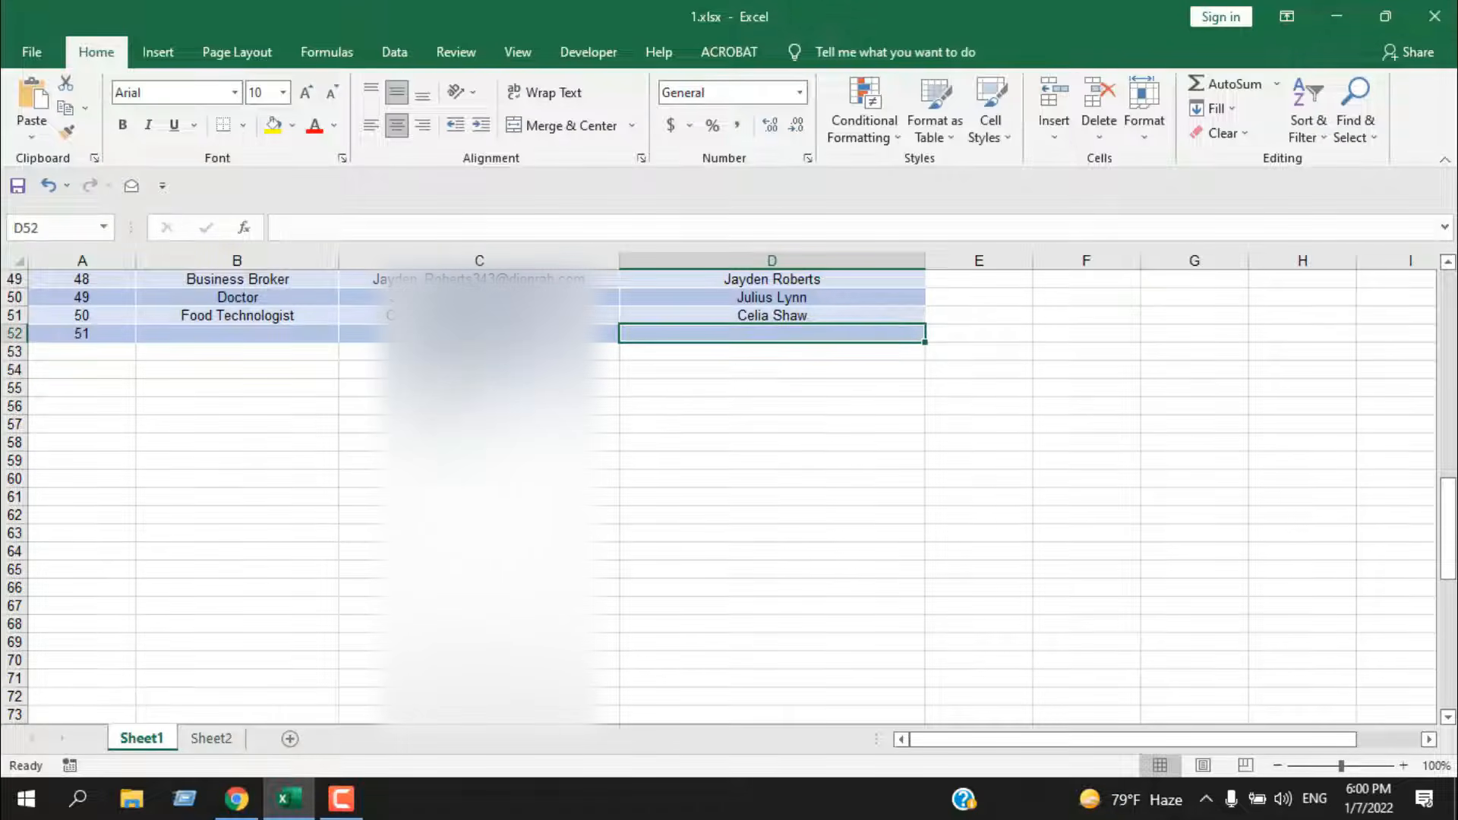
{"action": "left_click", "coordinate": [185, 351]}
{"action": "left_click", "coordinate": [98, 352]}
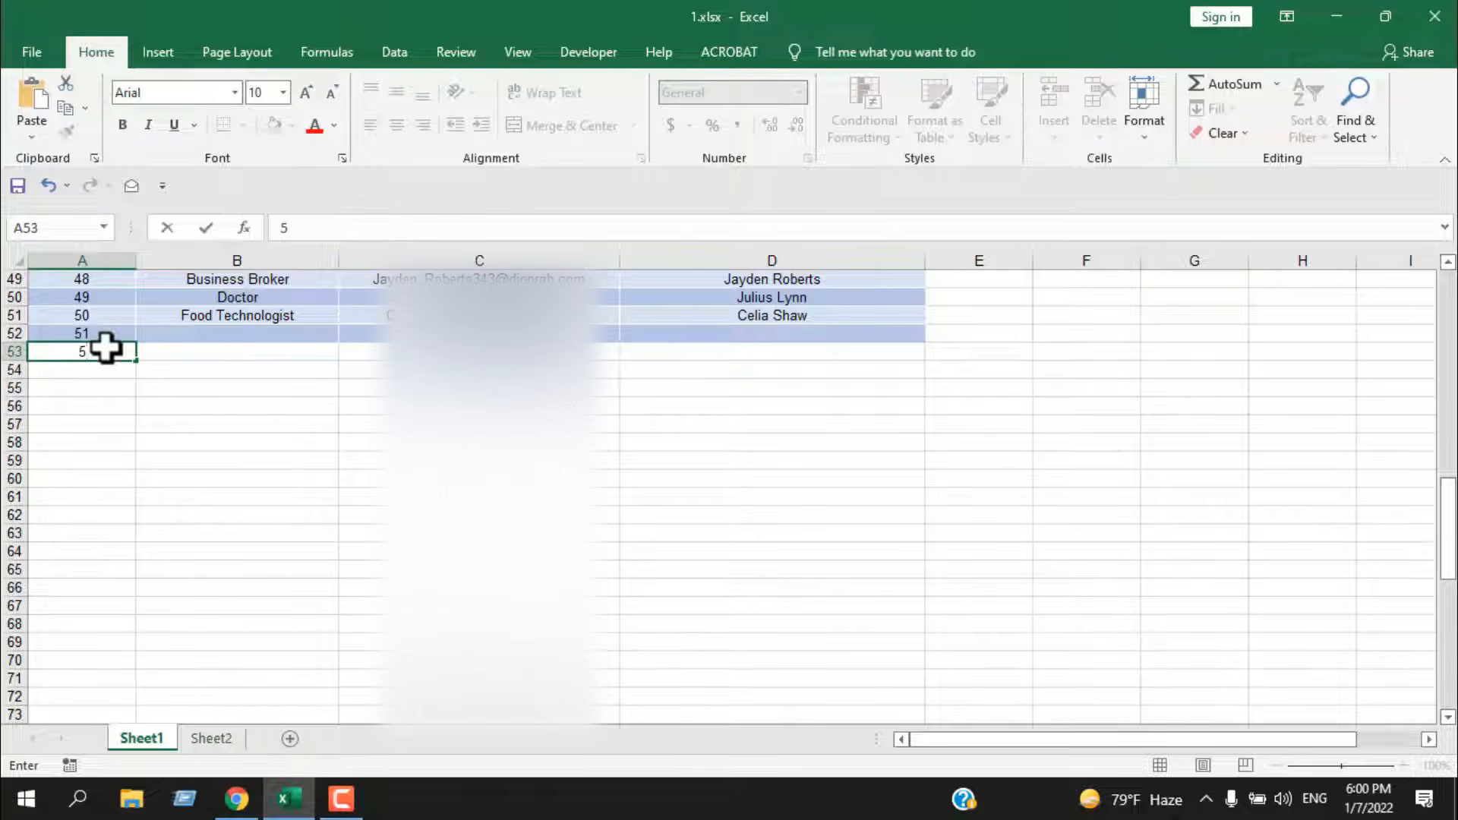
{"action": "type", "text": "2"}
{"action": "left_click", "coordinate": [195, 417]}
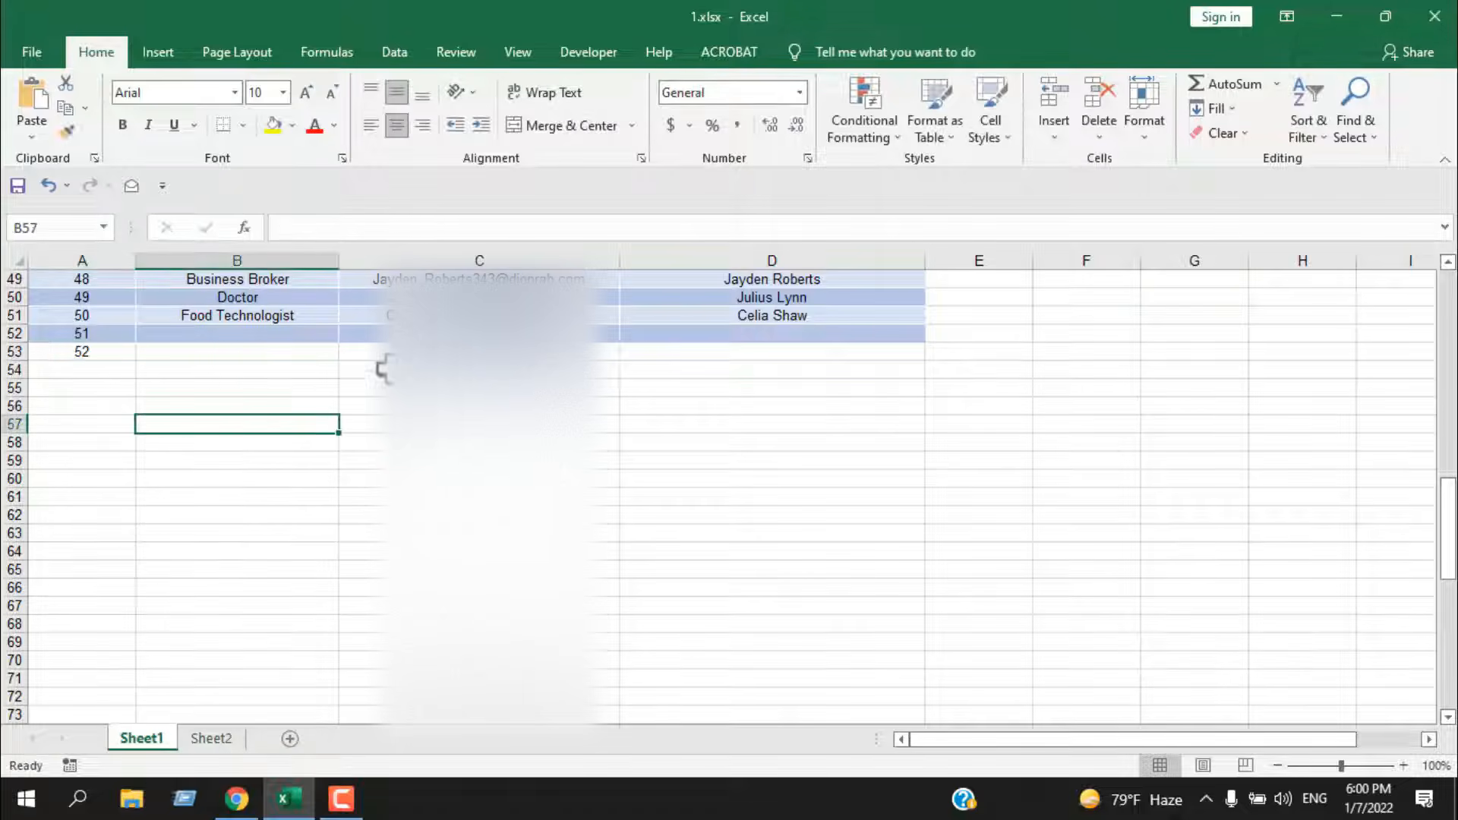
Check the workbook's list of defined names for the Employee table, and return to the start of the data
{"action": "scroll", "coordinate": [323, 365], "scroll_direction": "up", "scroll_amount": 6}
{"action": "left_click", "coordinate": [102, 229]}
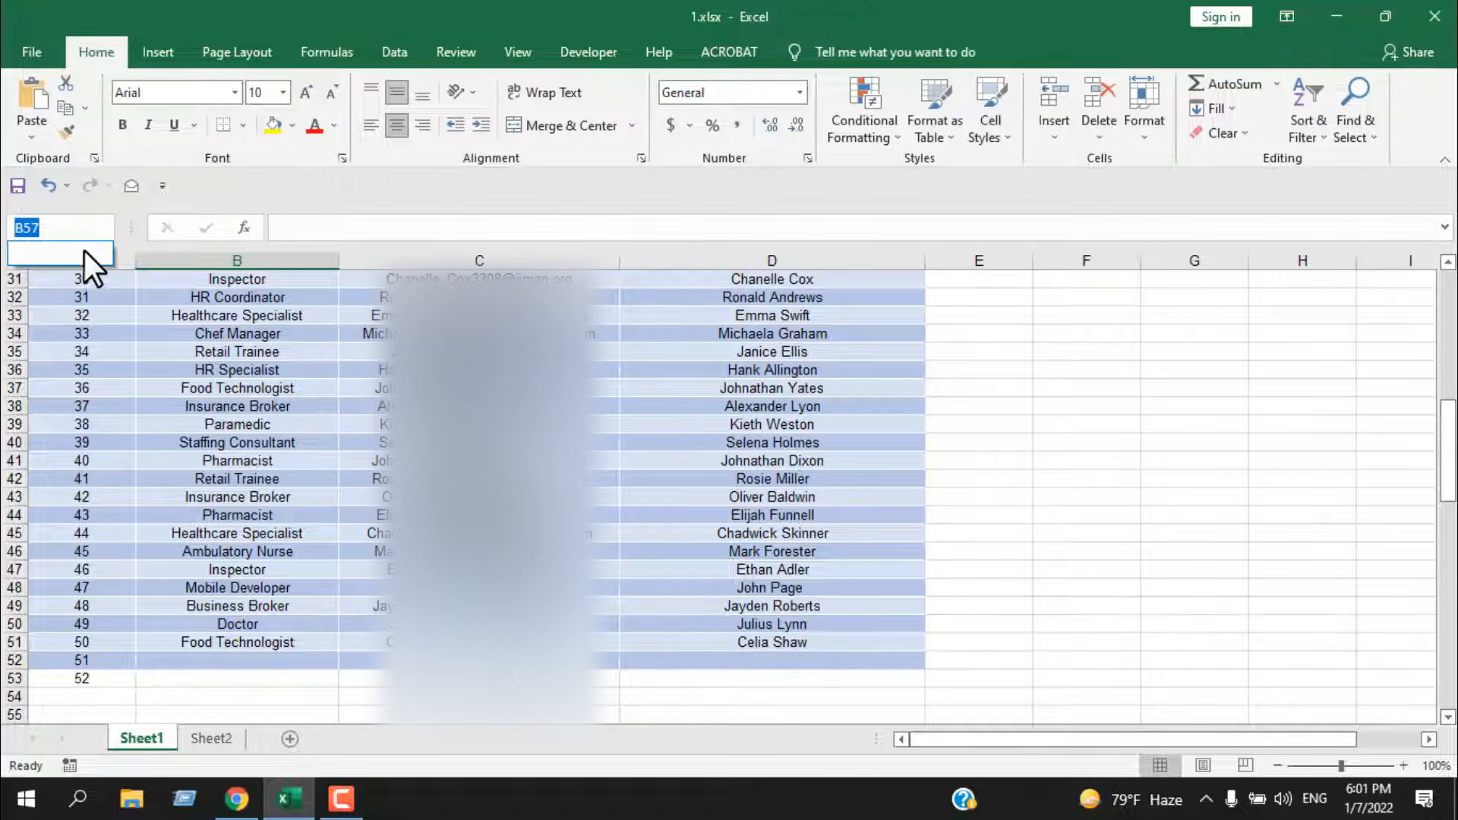
{"action": "key", "text": "Escape"}
{"action": "scroll", "coordinate": [1048, 542], "scroll_direction": "up", "scroll_amount": 10}
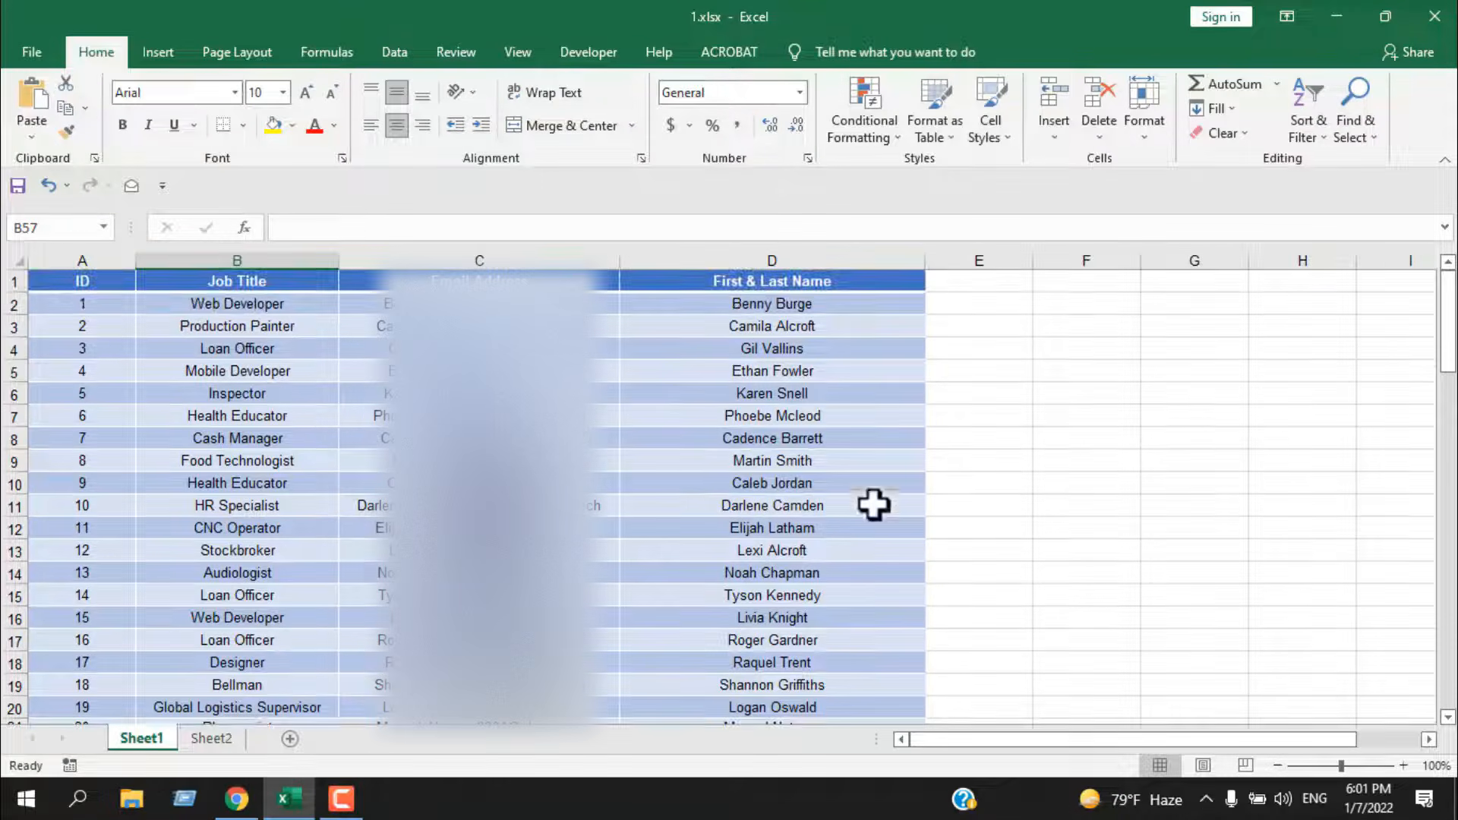